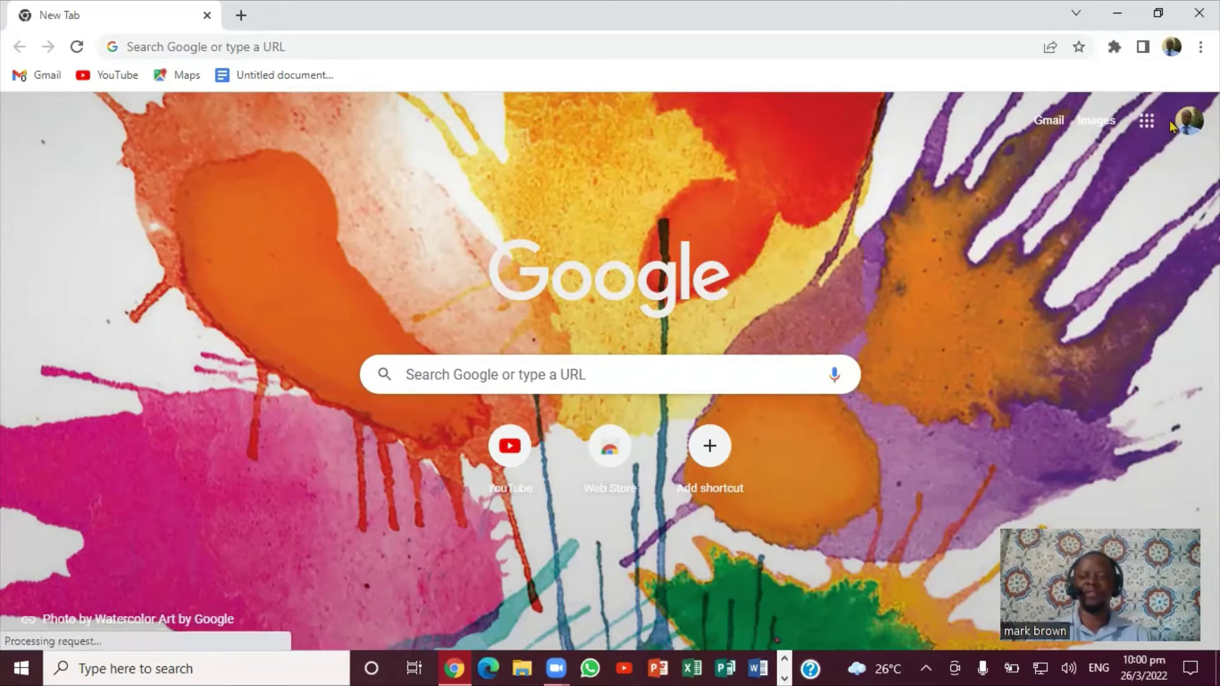
# Open Google Meet from the list of Google apps
pyautogui.click(1146, 120)
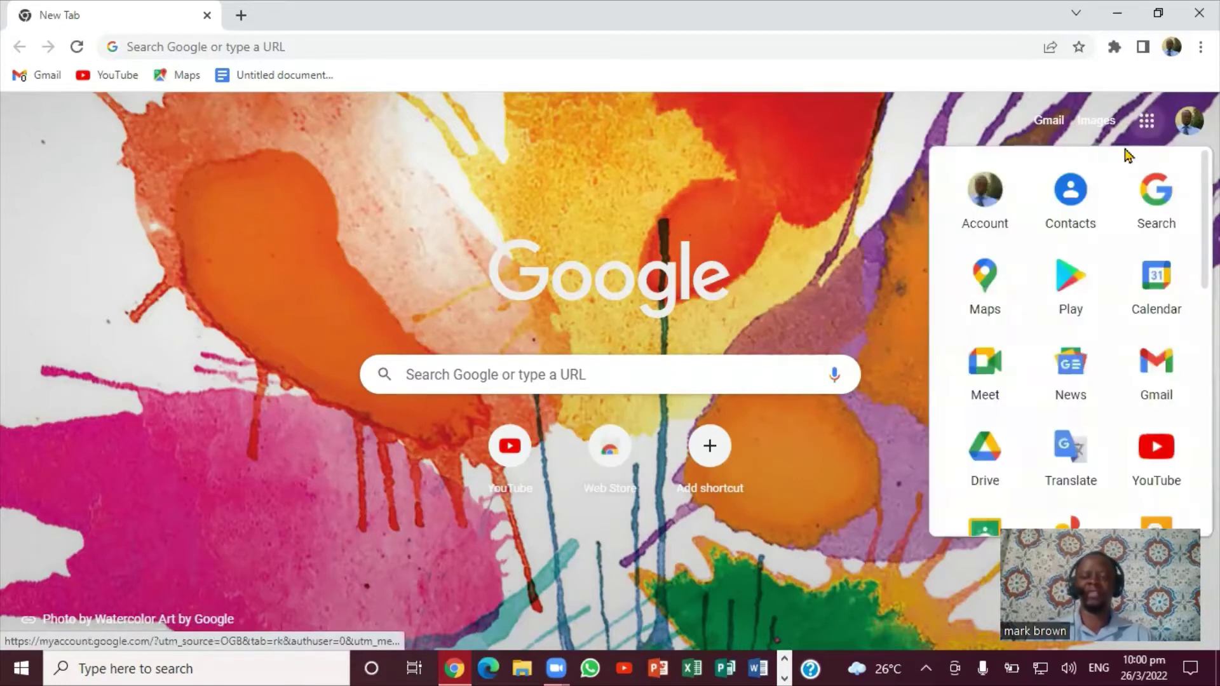
pyautogui.click(1146, 121)
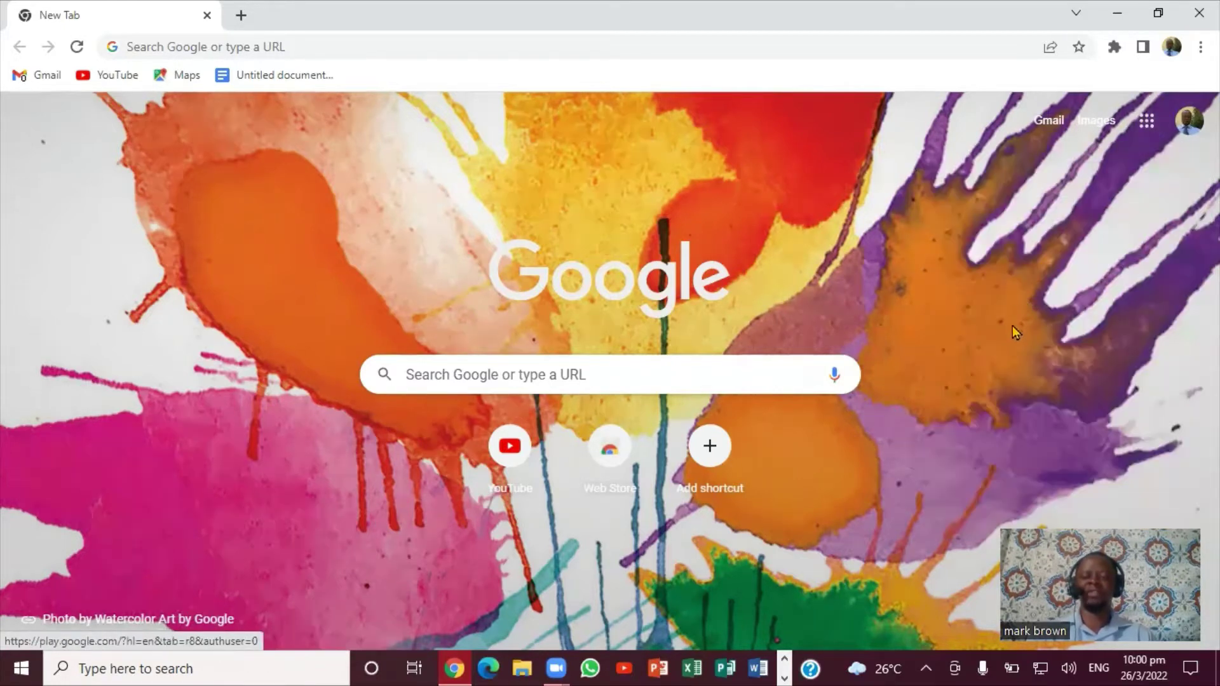
pyautogui.click(1146, 120)
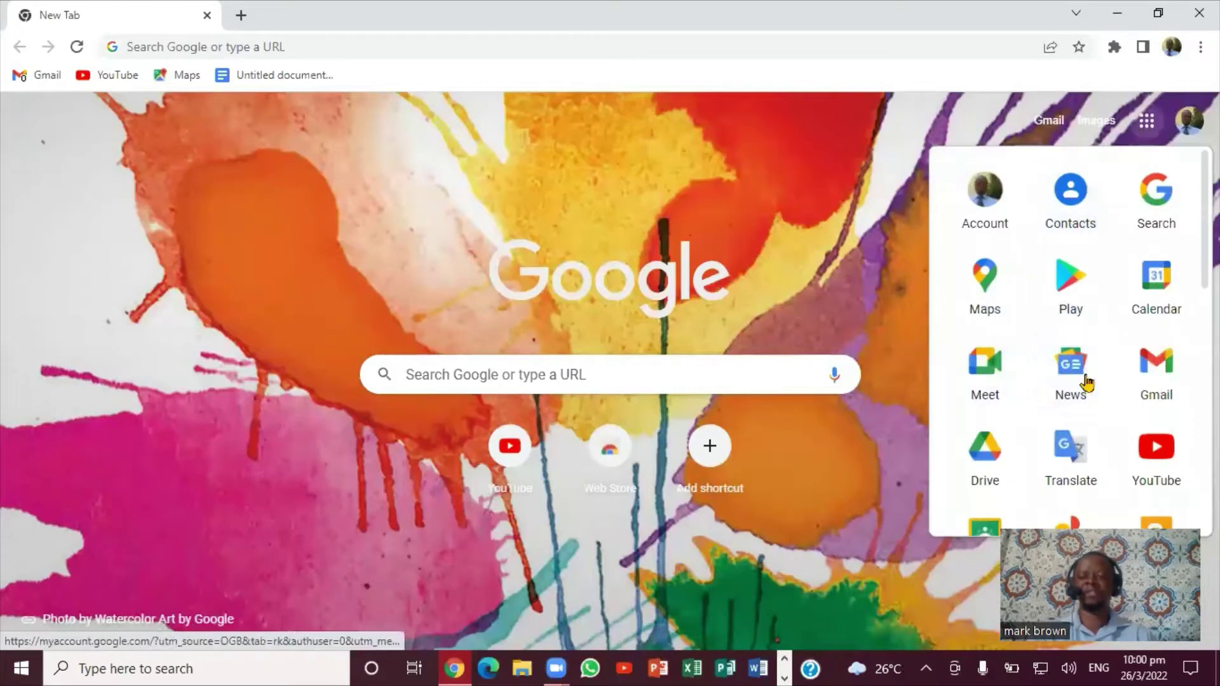
pyautogui.click(984, 364)
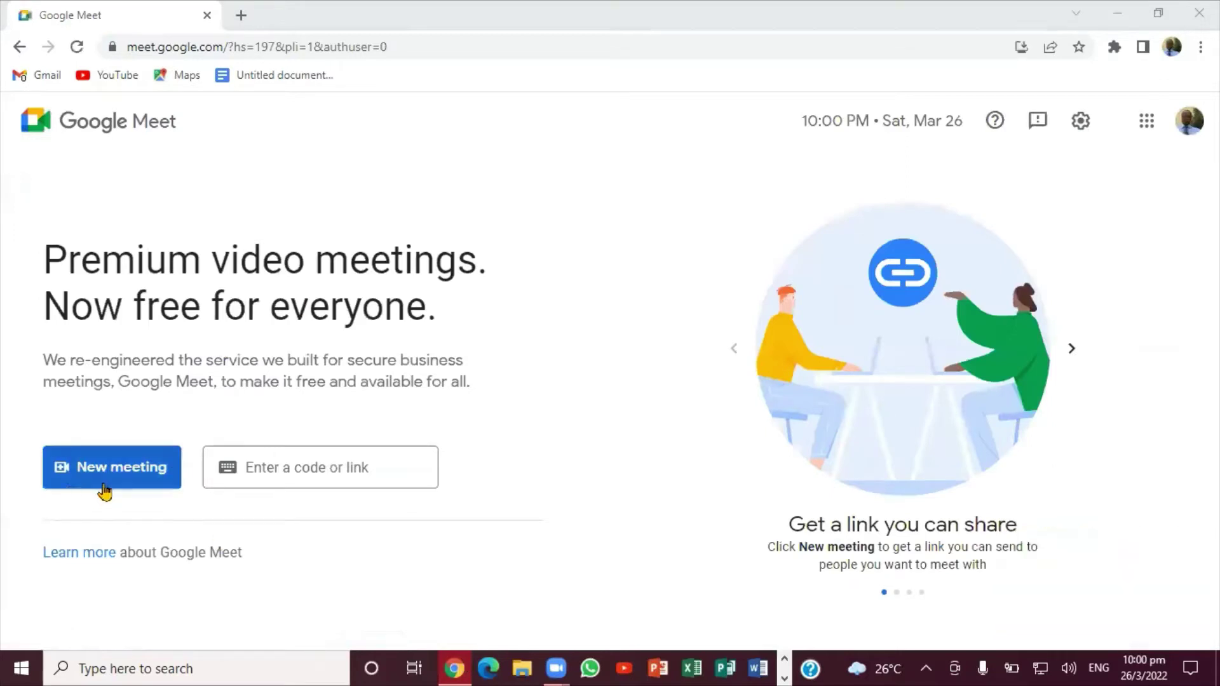
# Create a new meeting in Google Meet using the instant meeting option
pyautogui.click(127, 480)
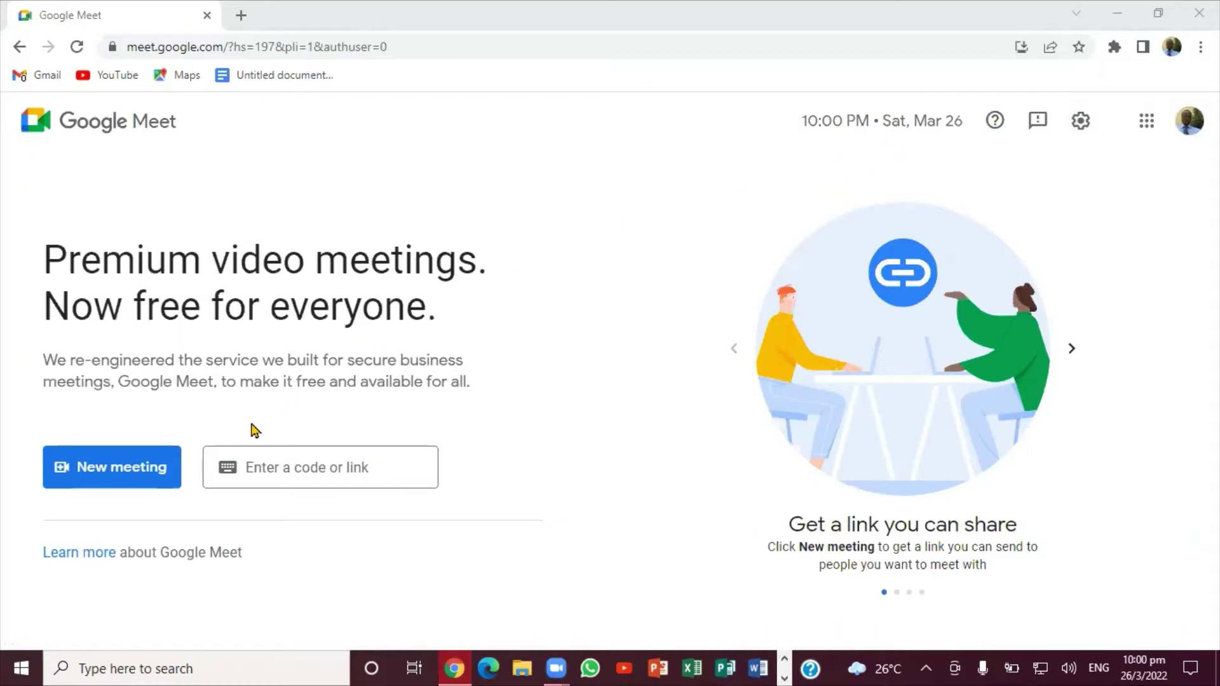
pyautogui.click(109, 469)
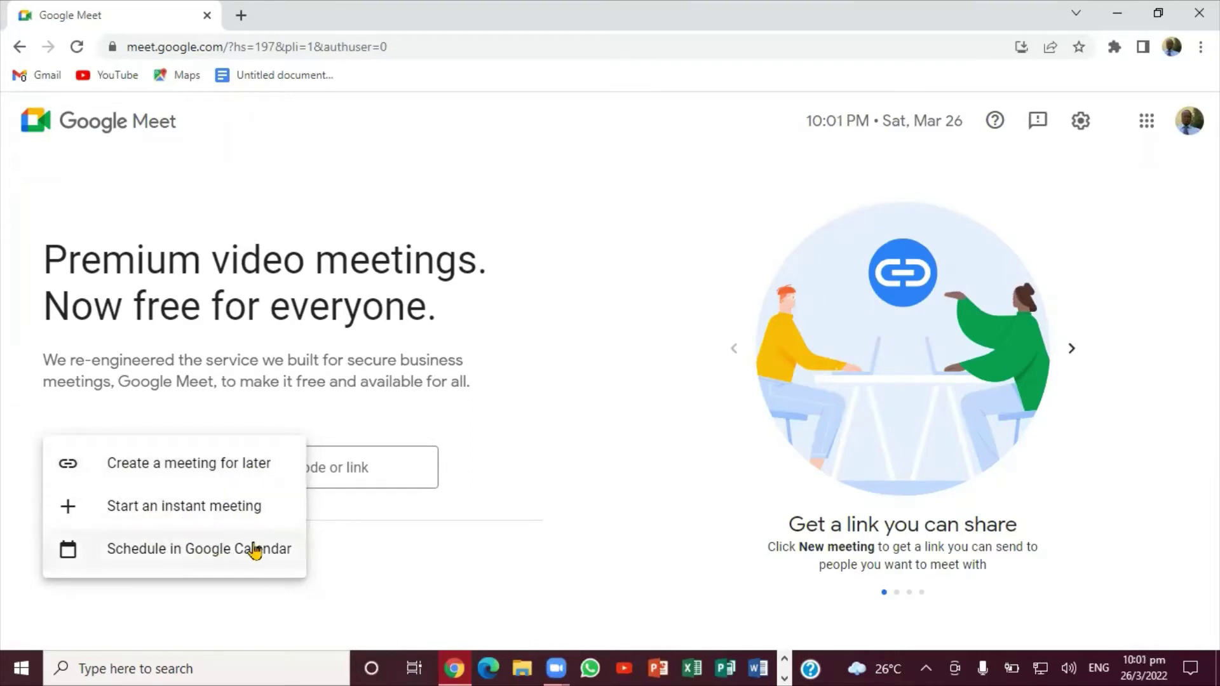
pyautogui.click(176, 512)
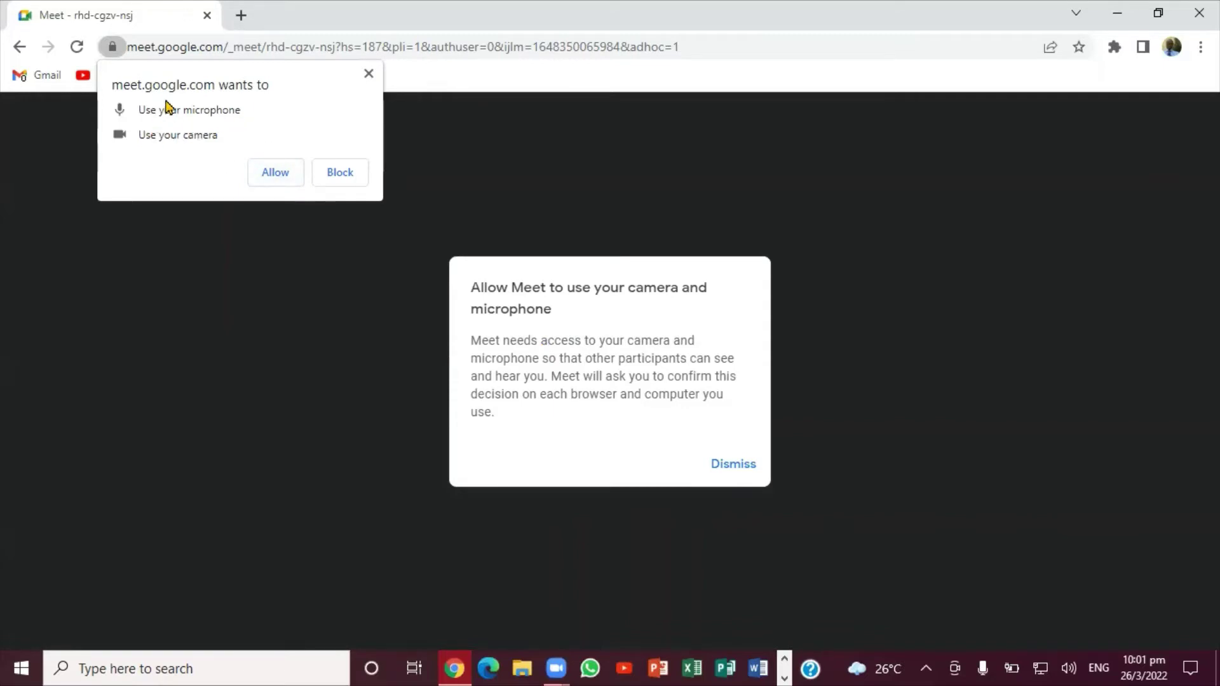
# Allow Meet to use the microphone and camera and to show notifications, dismissing the access notice
pyautogui.click(276, 176)
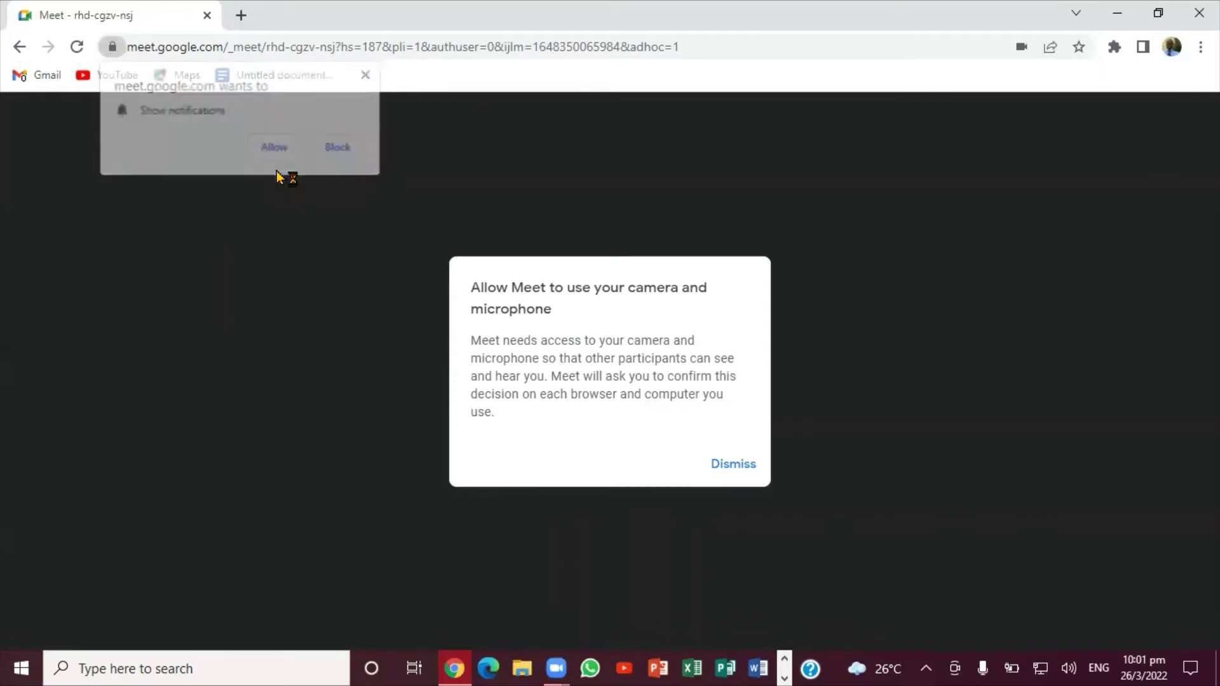
pyautogui.click(731, 465)
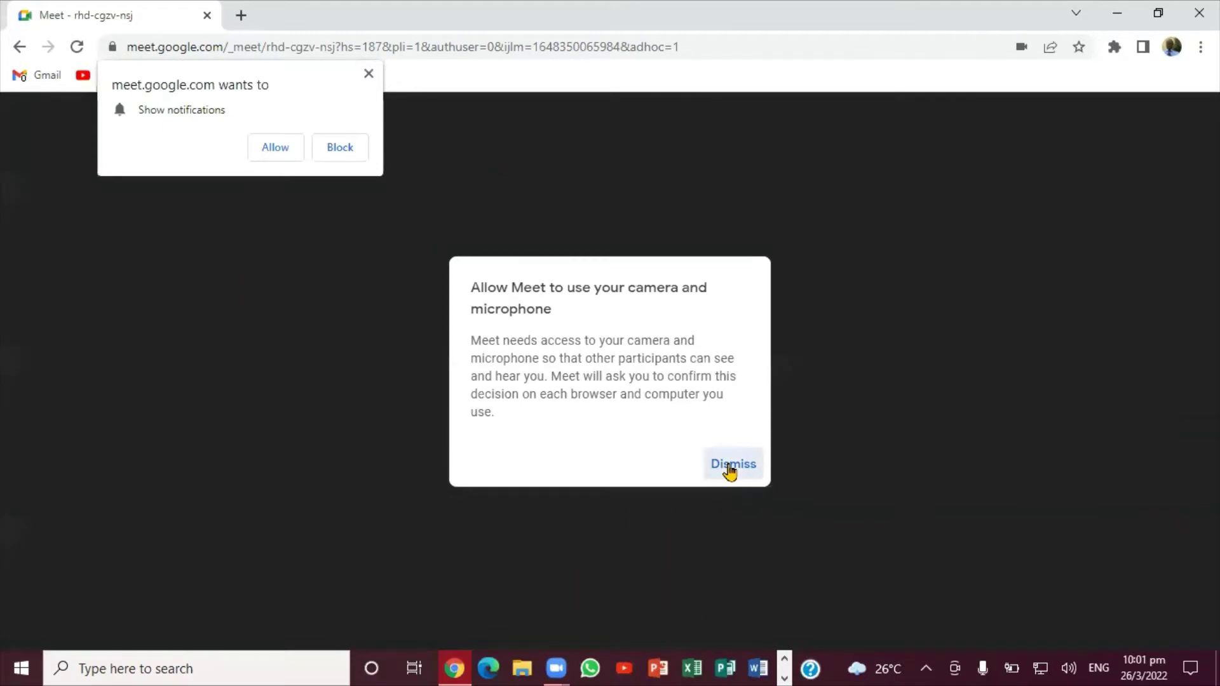
pyautogui.click(275, 150)
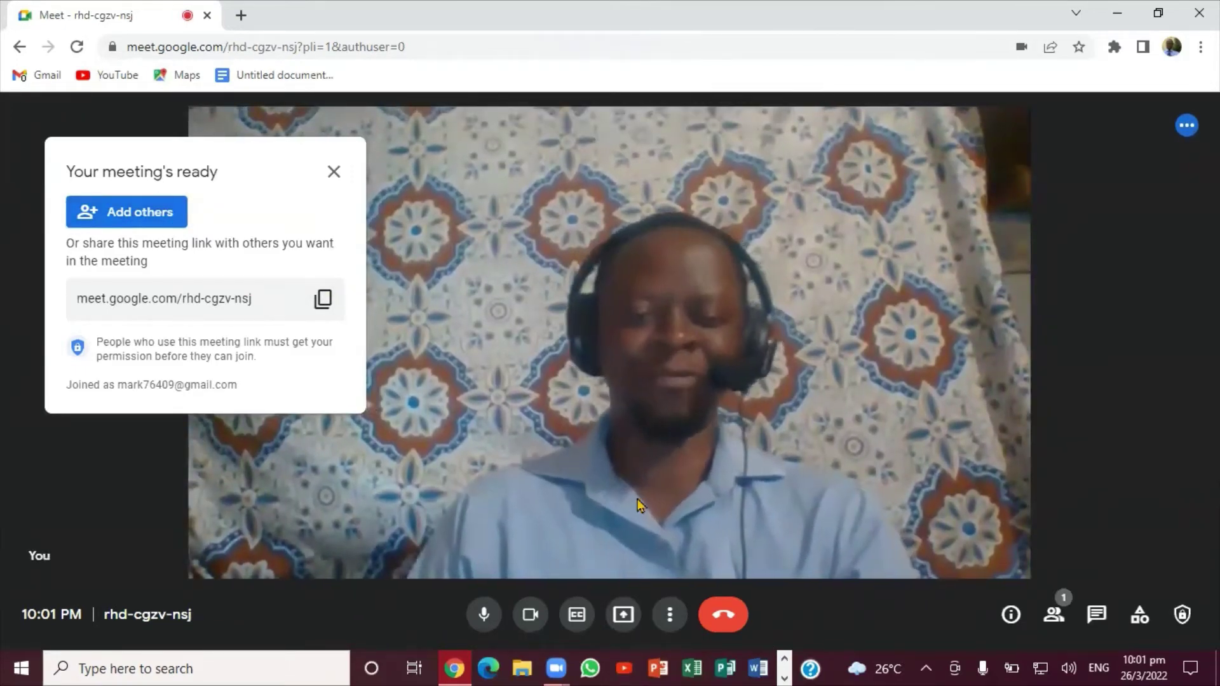
# Mute the microphone and try the camera off and on, leaving it switched off and the muted-microphone tip dismissed
pyautogui.click(529, 616)
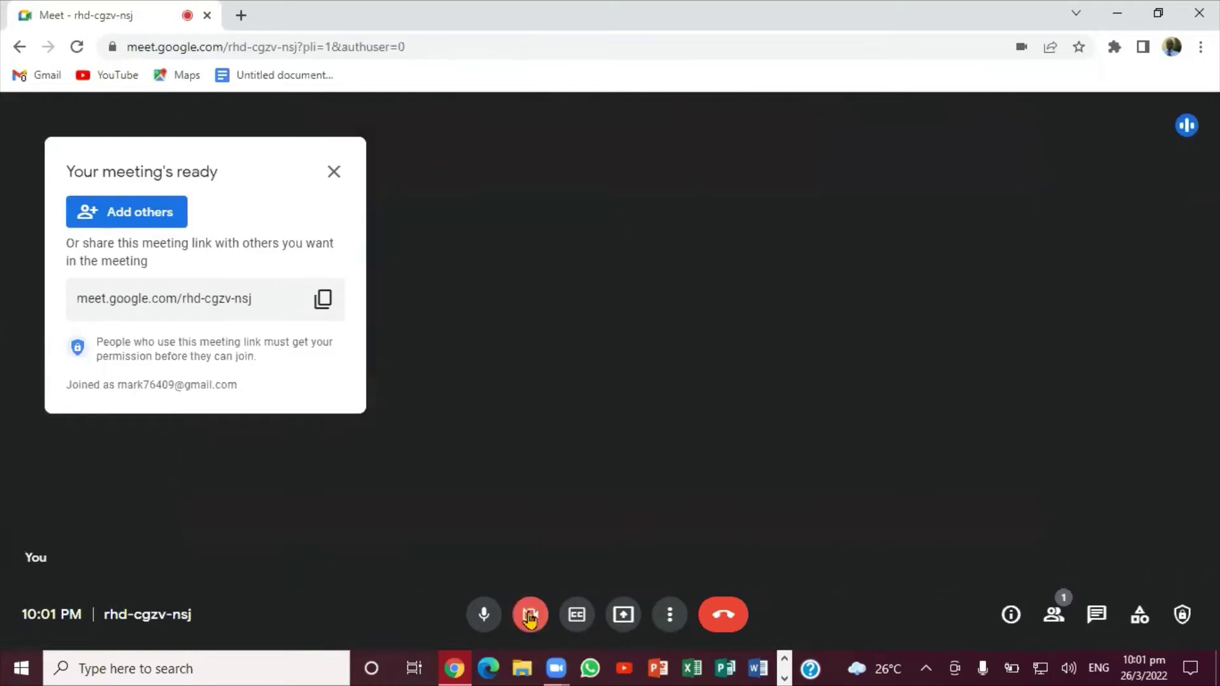
pyautogui.click(484, 615)
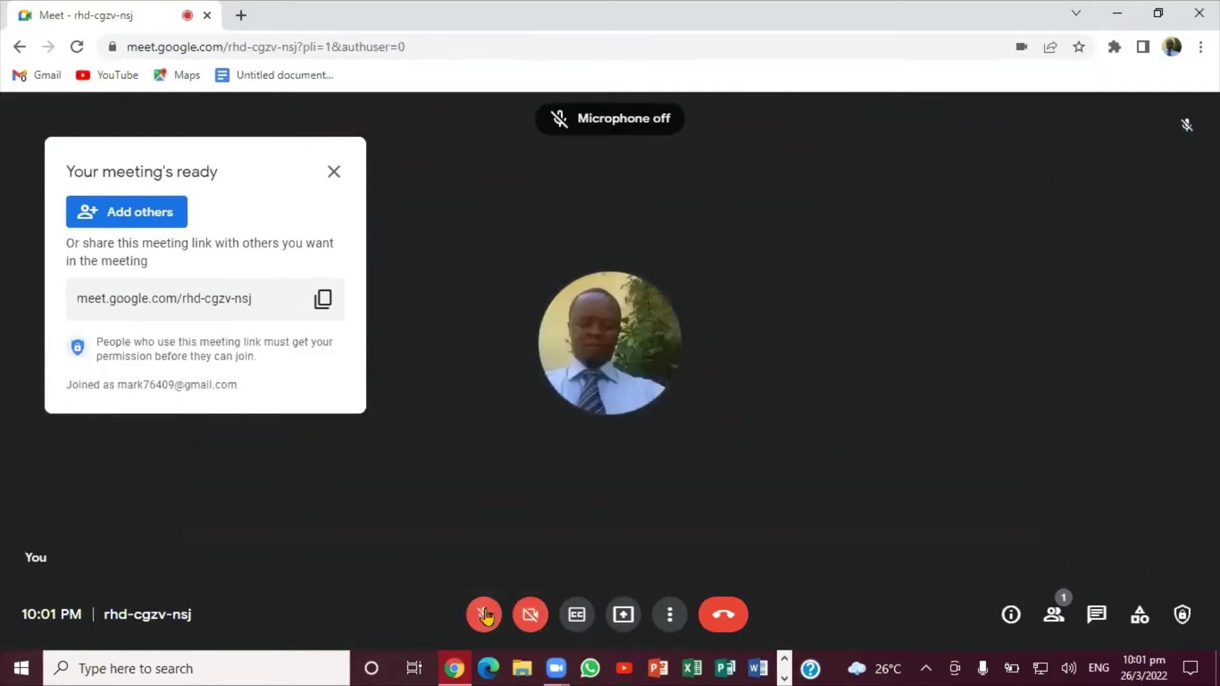
pyautogui.click(529, 615)
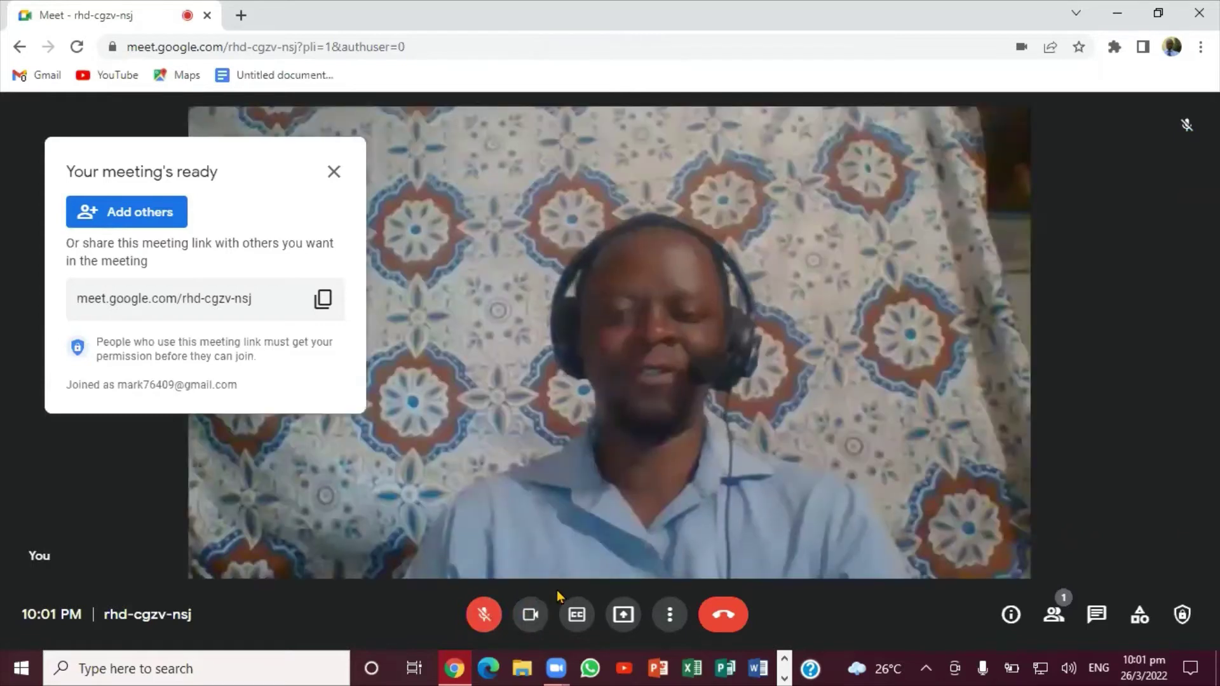
pyautogui.click(529, 615)
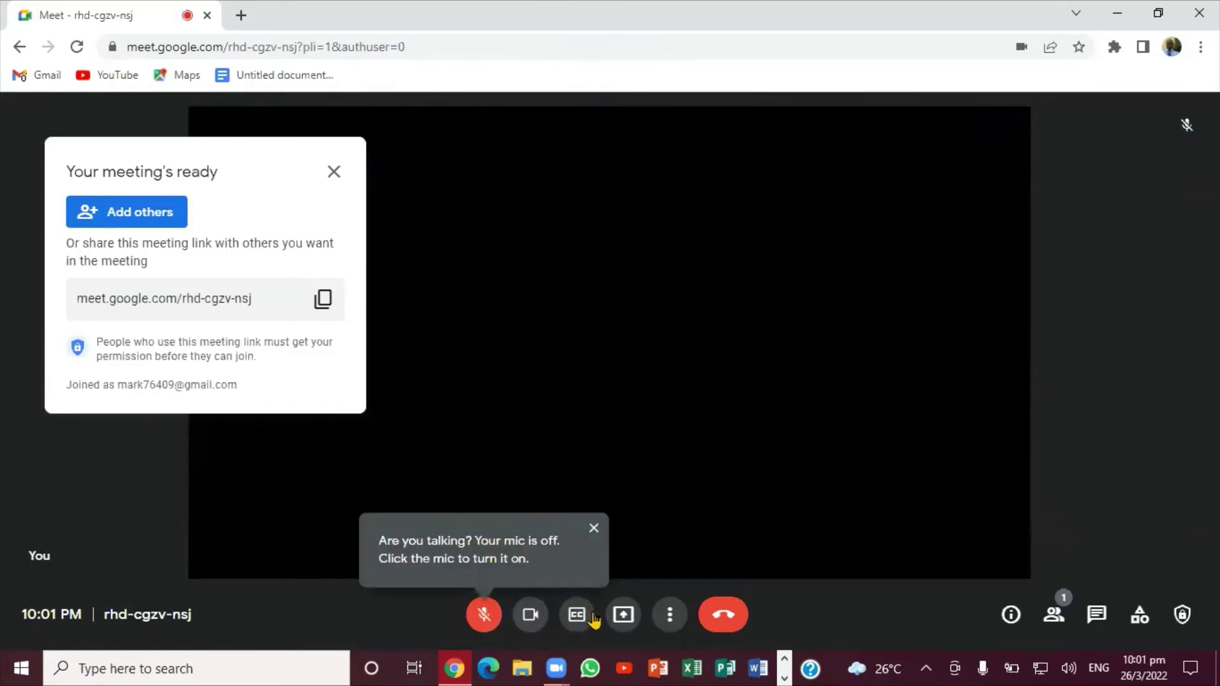
pyautogui.click(532, 611)
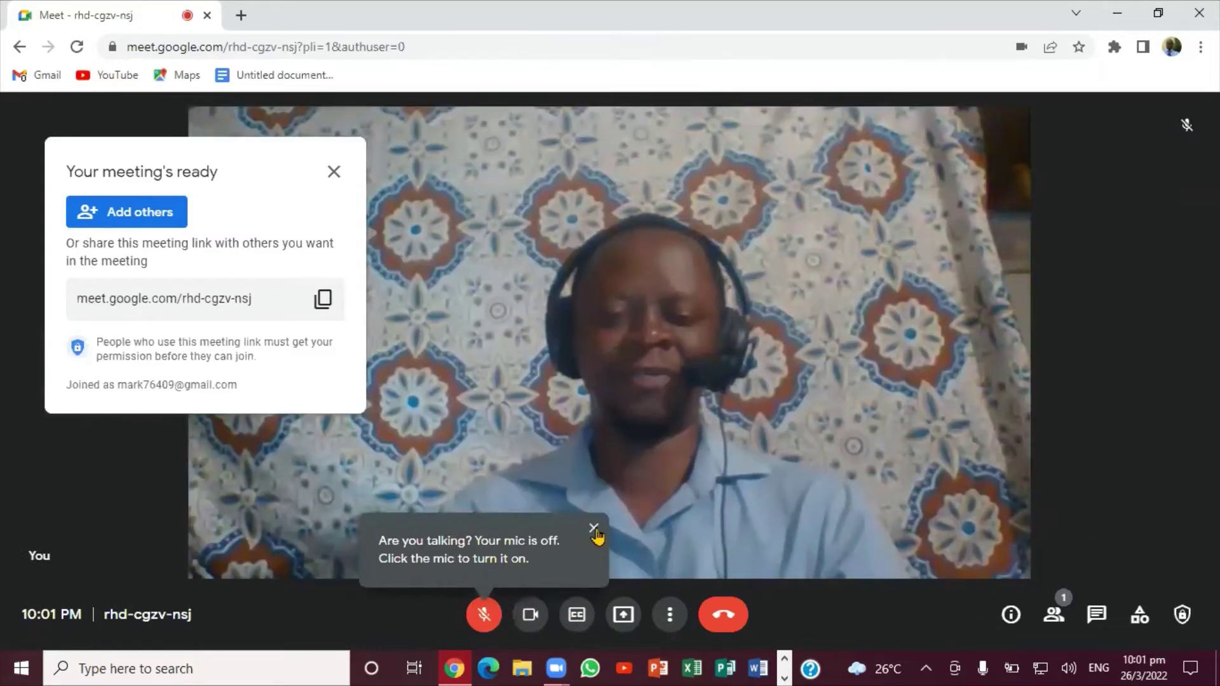
pyautogui.click(593, 529)
pyautogui.click(527, 616)
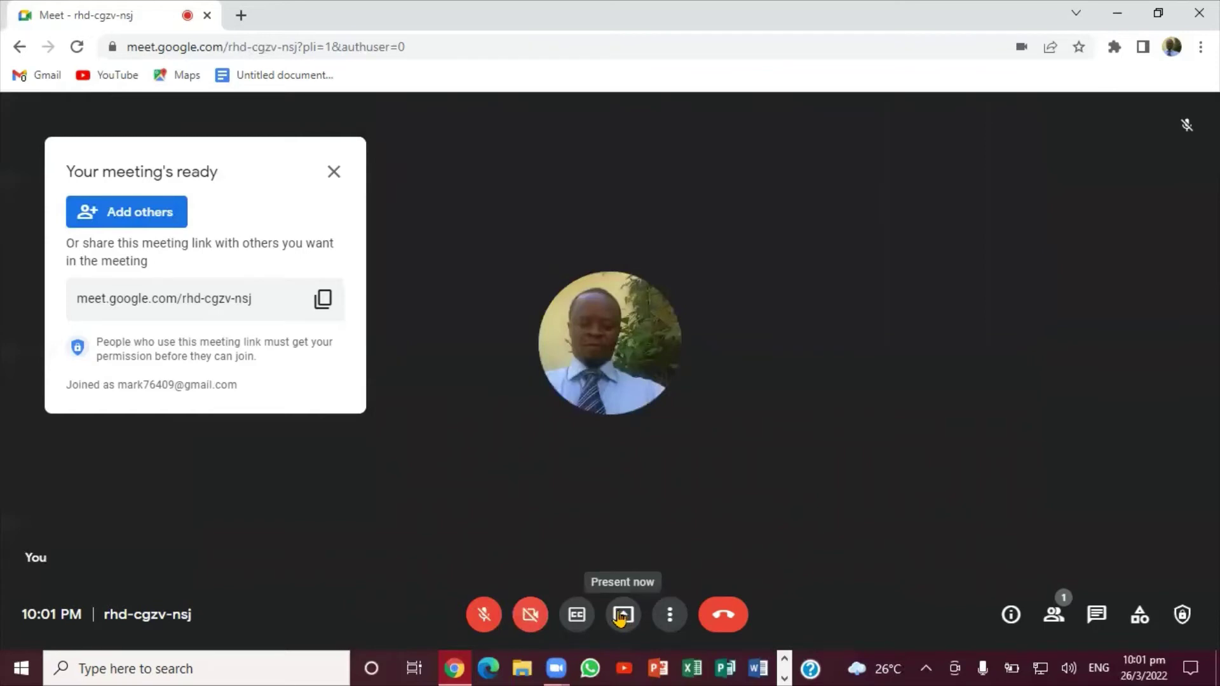
# Examine the sharing dialog for presenting the entire screen, and close it without sharing
pyautogui.click(620, 614)
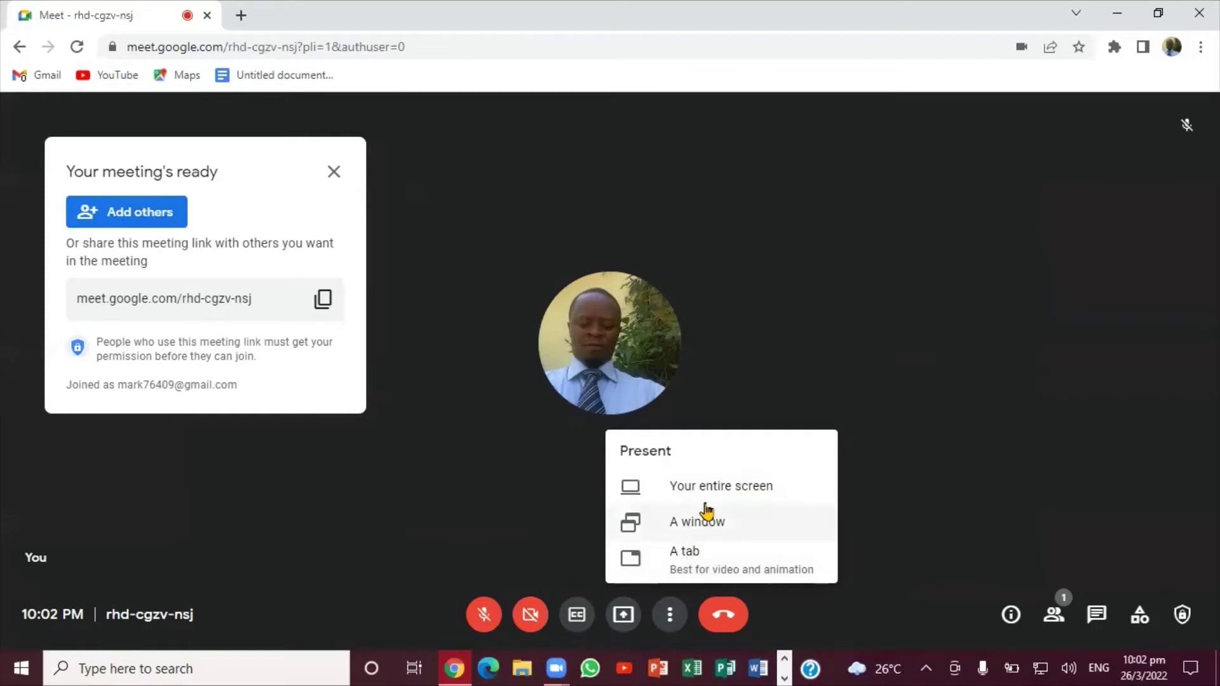
pyautogui.click(724, 487)
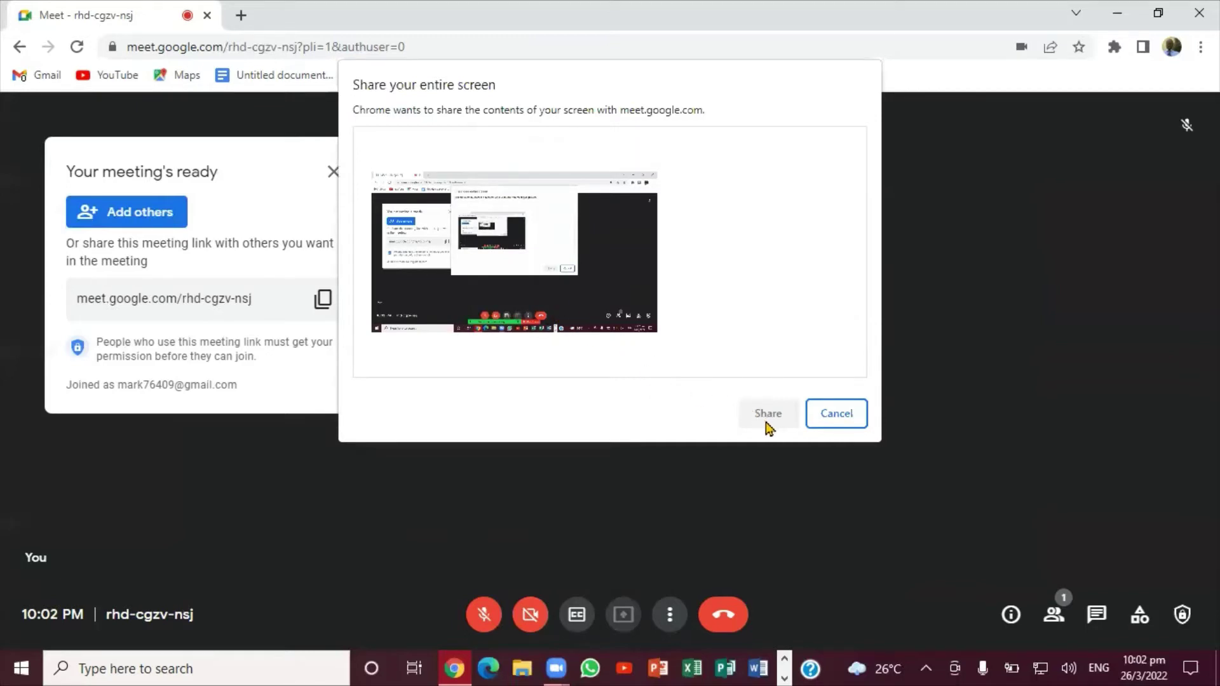
pyautogui.click(834, 413)
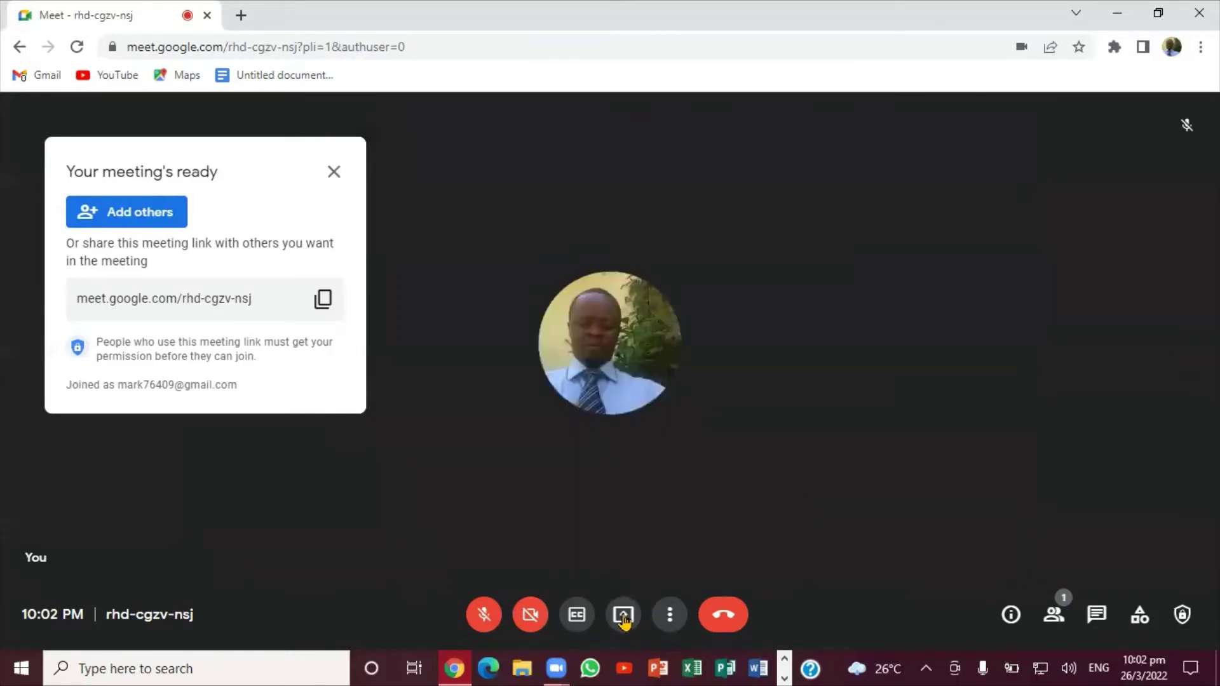
# Examine the sharing dialog for presenting an application window, and close it without sharing
pyautogui.click(623, 615)
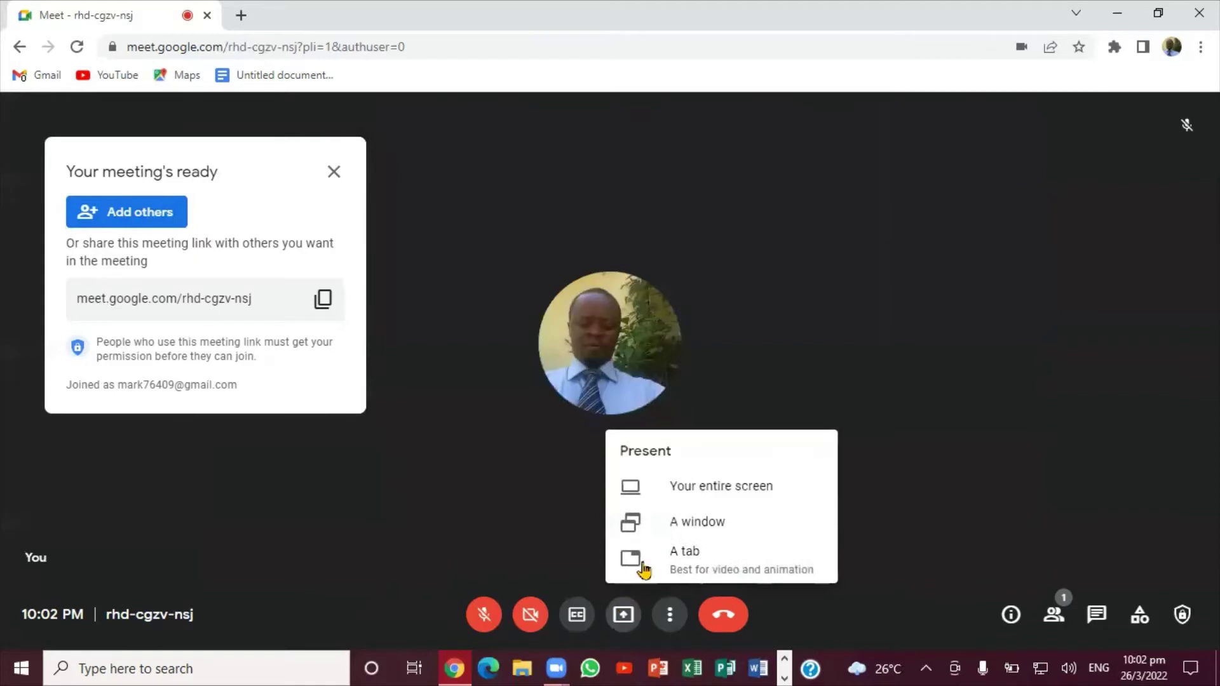
pyautogui.click(707, 529)
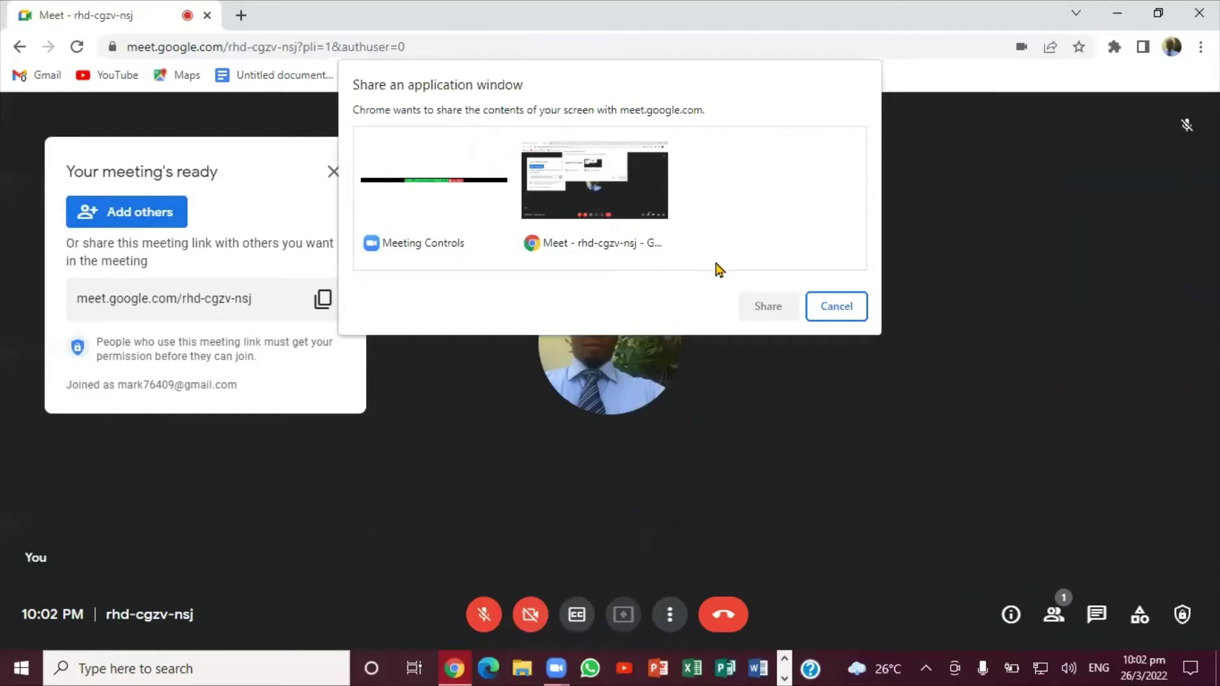
pyautogui.click(821, 308)
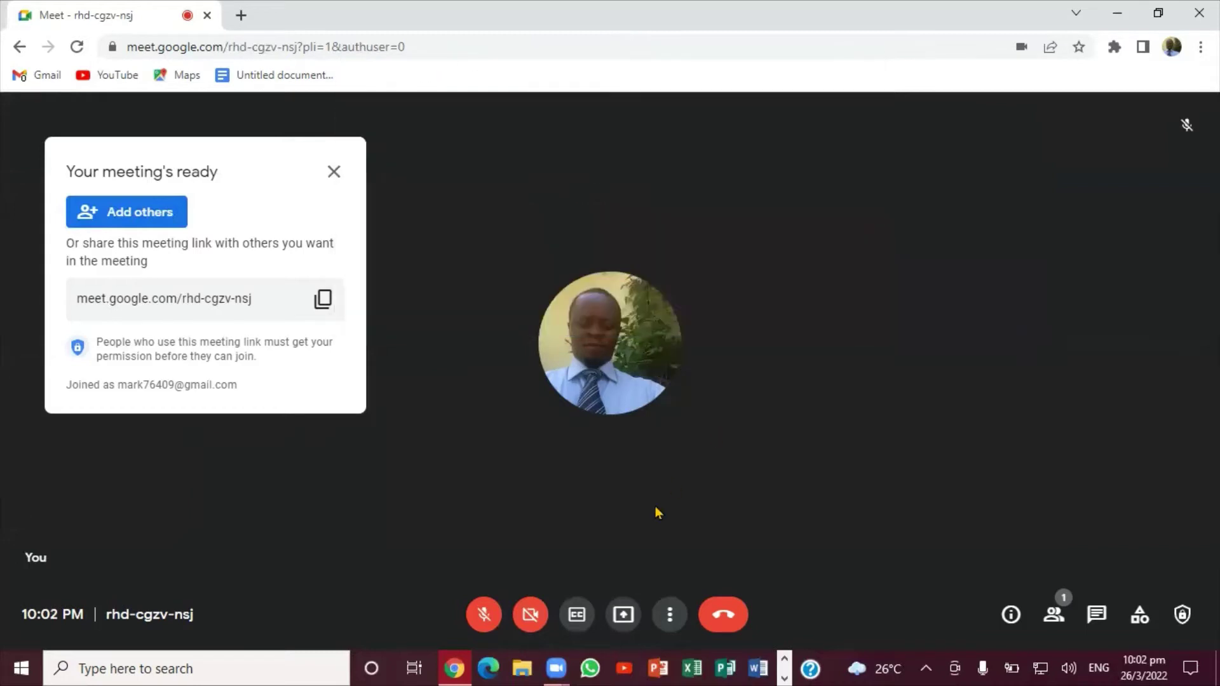
# Examine the sharing dialog for presenting a Chrome tab, and close it without sharing
pyautogui.click(622, 615)
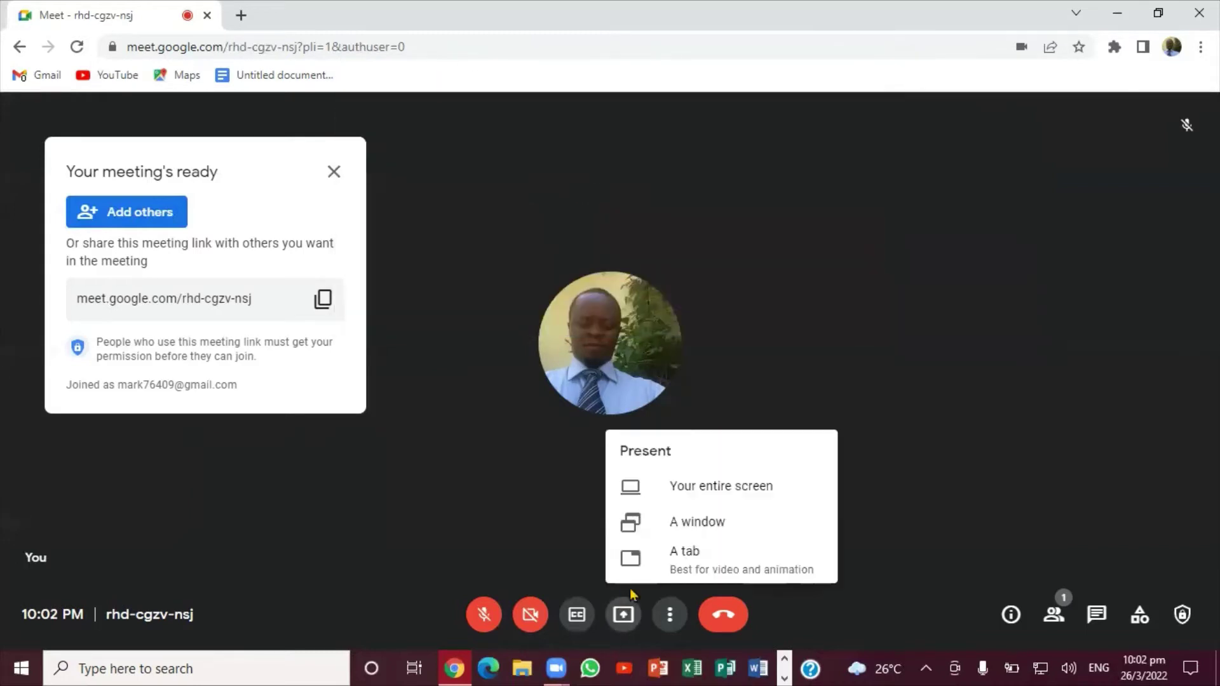
pyautogui.click(683, 559)
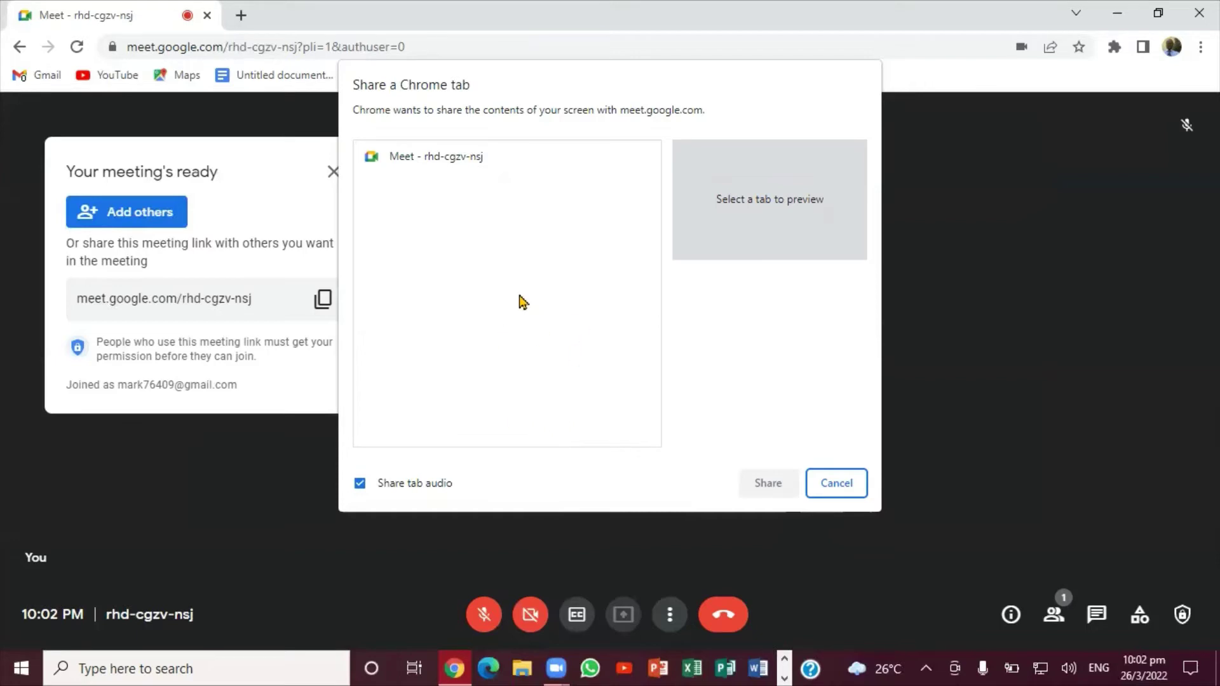
pyautogui.click(831, 485)
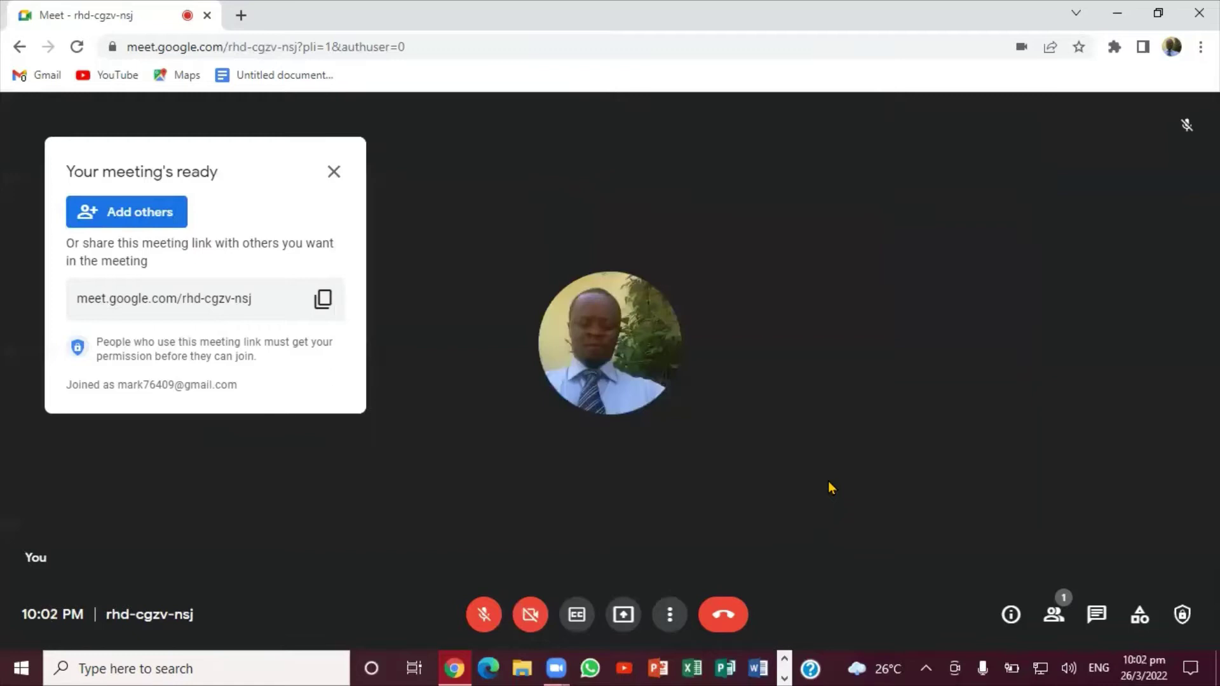
# Start a new Jamboard whiteboard for the meeting, closing the meeting-ready card
pyautogui.click(667, 614)
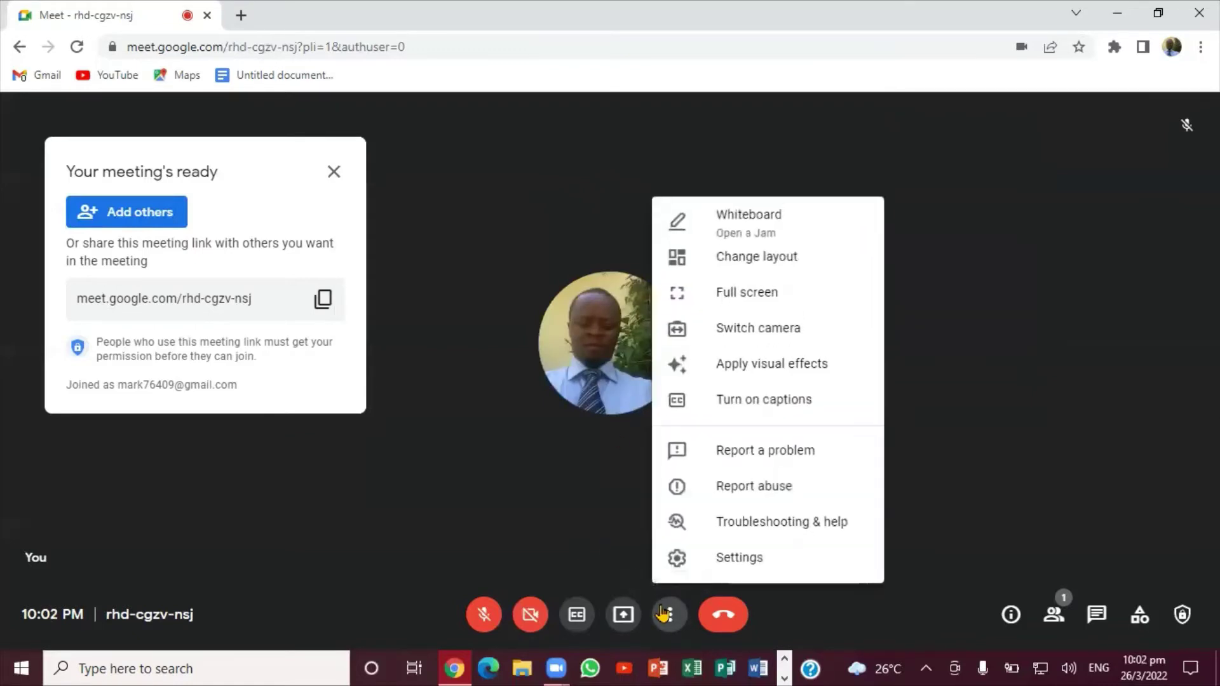
pyautogui.click(729, 221)
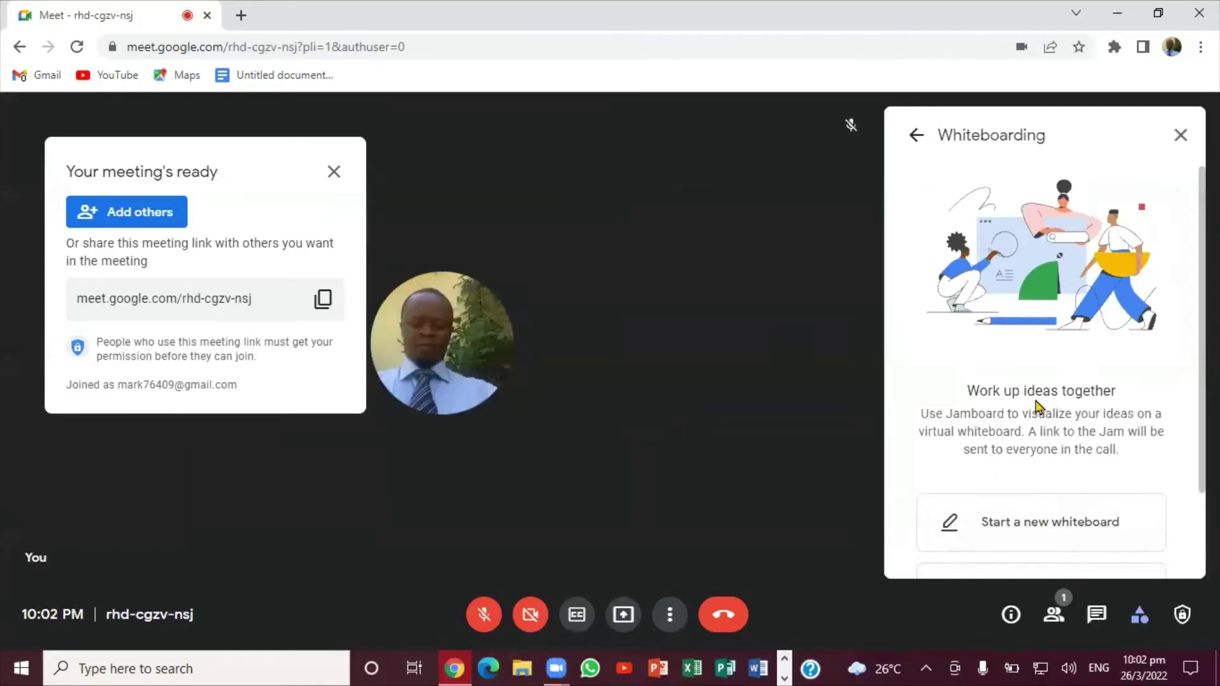
pyautogui.click(334, 172)
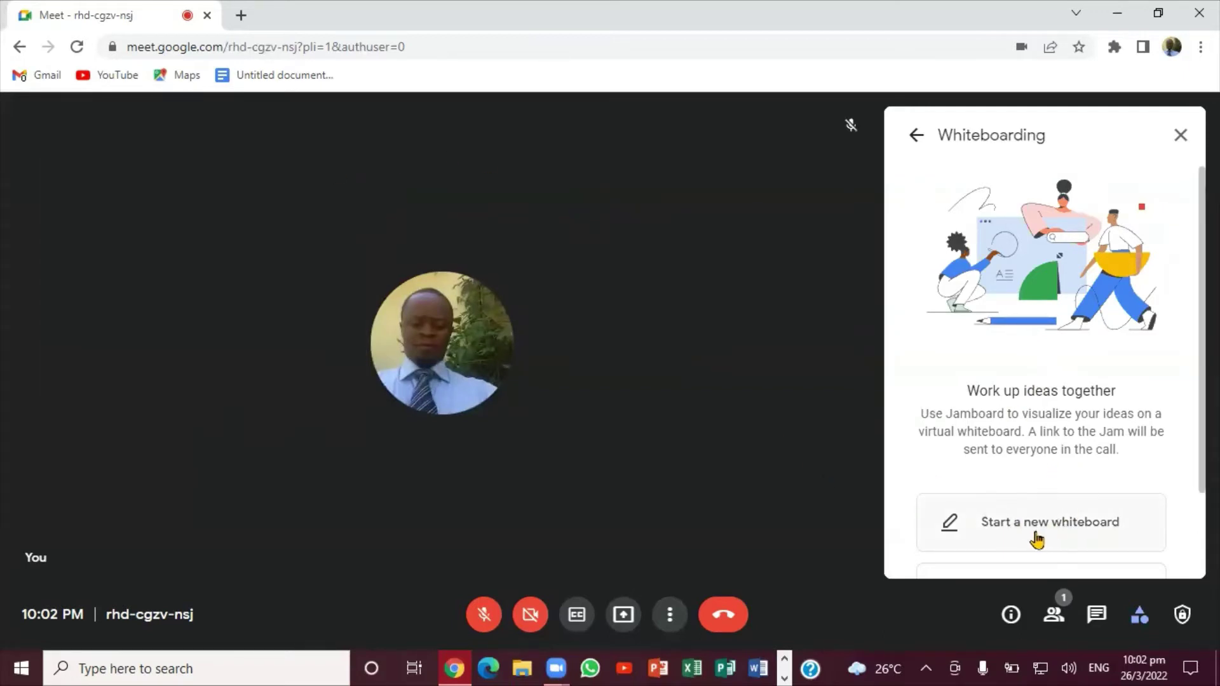
pyautogui.click(1071, 521)
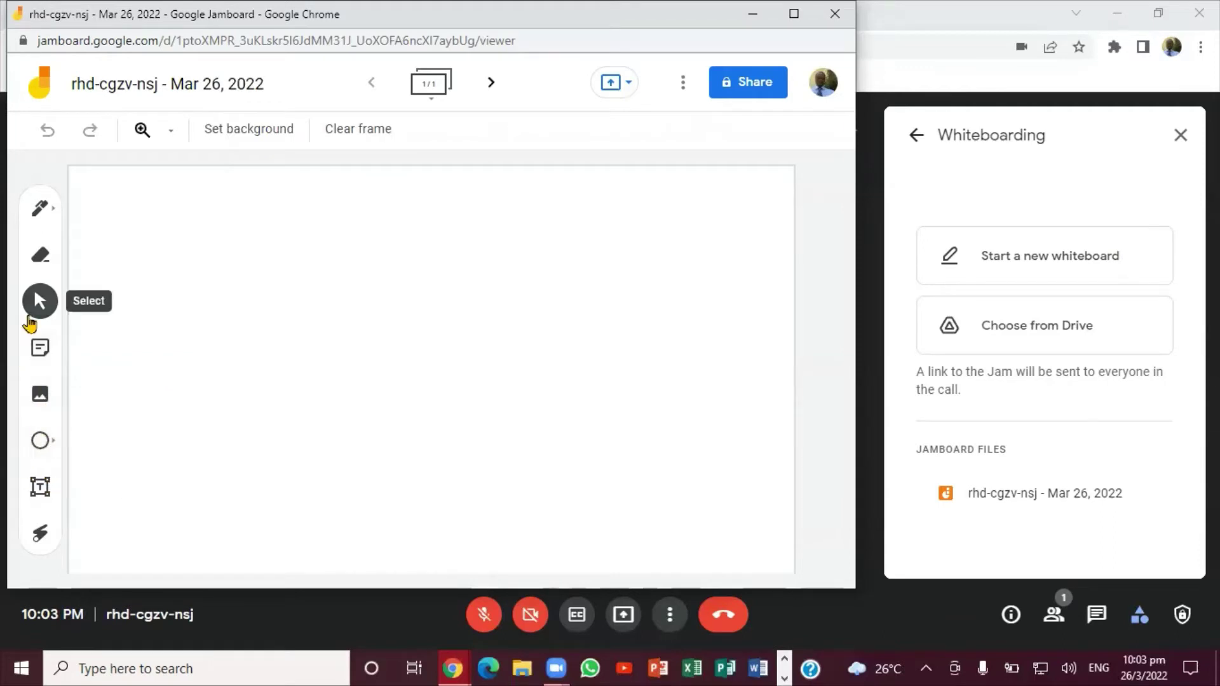
# Handwrite the letters "Ph" on the blank whiteboard with the pen, and erase them with the eraser
pyautogui.click(40, 208)
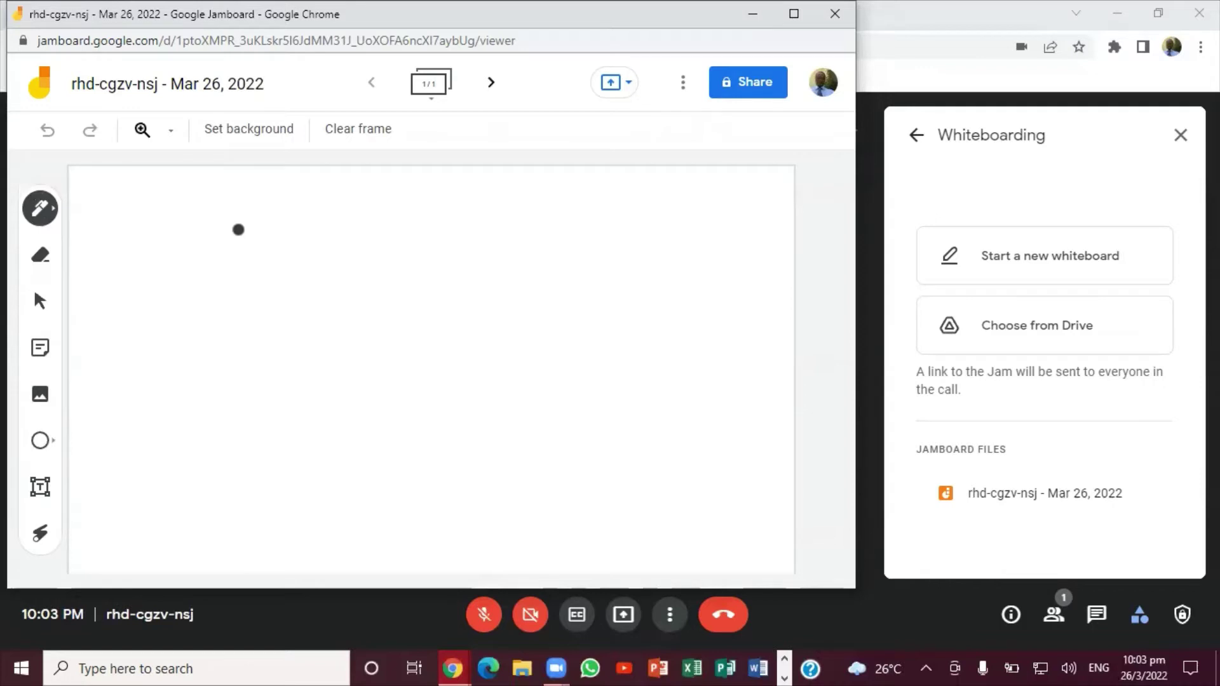
pyautogui.moveTo(240, 232); pyautogui.dragTo(246, 308)
pyautogui.moveTo(243, 228)
pyautogui.mouseDown()
pyautogui.moveTo(266, 283)
pyautogui.moveTo(249, 284)
pyautogui.mouseUp()
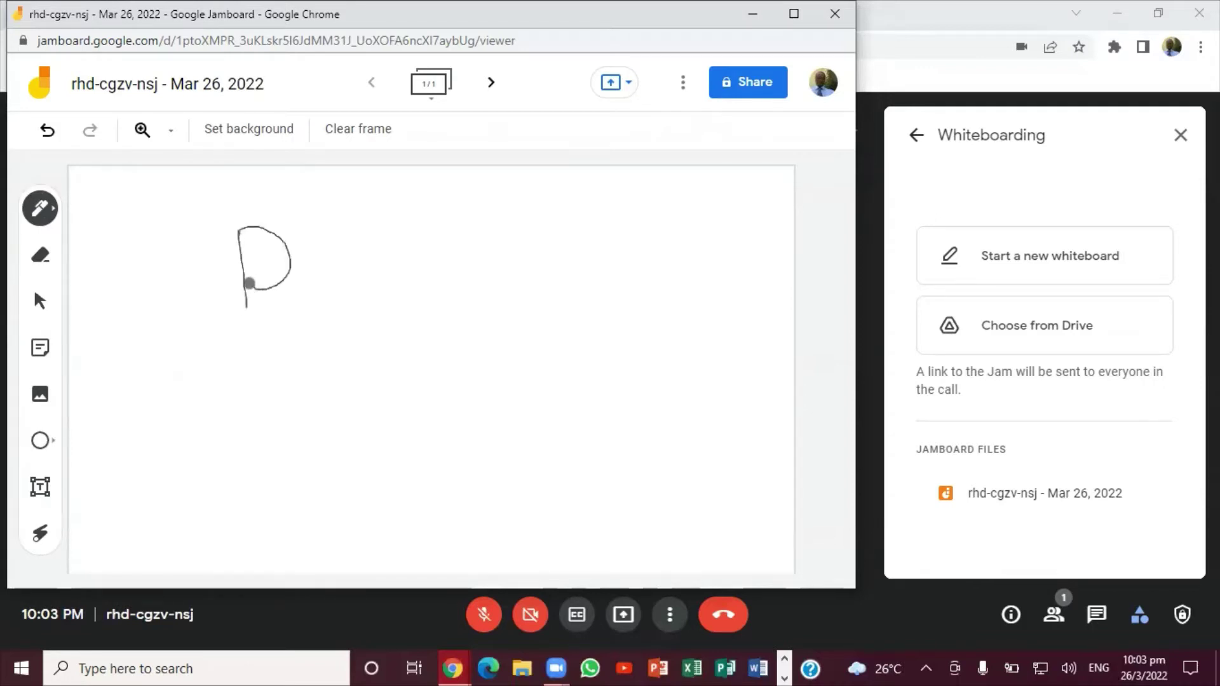
pyautogui.moveTo(320, 313)
pyautogui.mouseDown()
pyautogui.moveTo(338, 281)
pyautogui.moveTo(358, 323)
pyautogui.mouseUp()
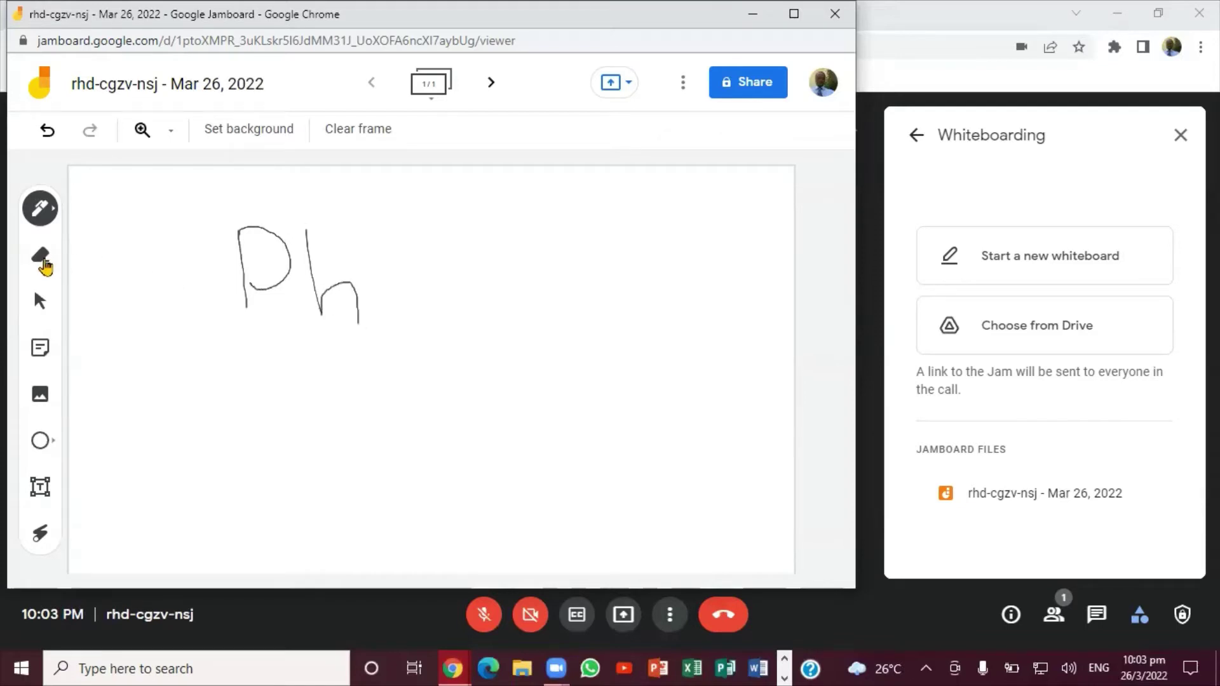
pyautogui.click(40, 255)
pyautogui.moveTo(266, 286)
pyautogui.mouseDown()
pyautogui.moveTo(289, 250)
pyautogui.moveTo(219, 208)
pyautogui.mouseUp()
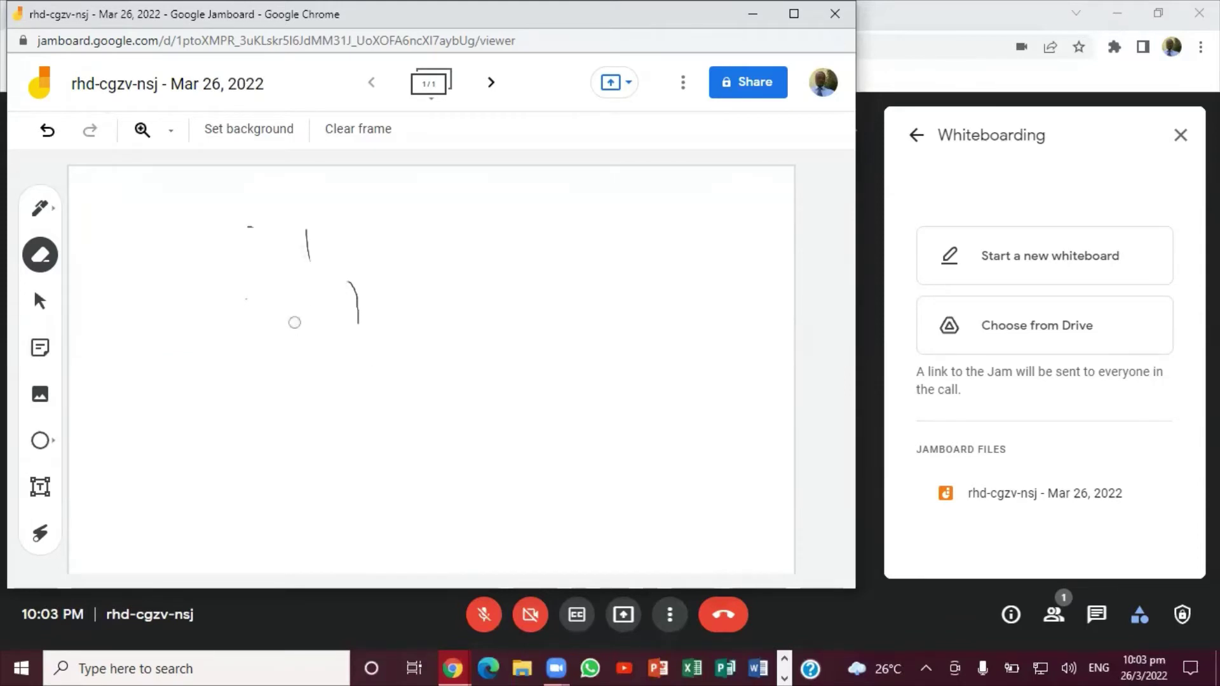
# Begin a new sticky note, trying the green, blue, pink and orange colours before setting it back to yellow
pyautogui.click(42, 349)
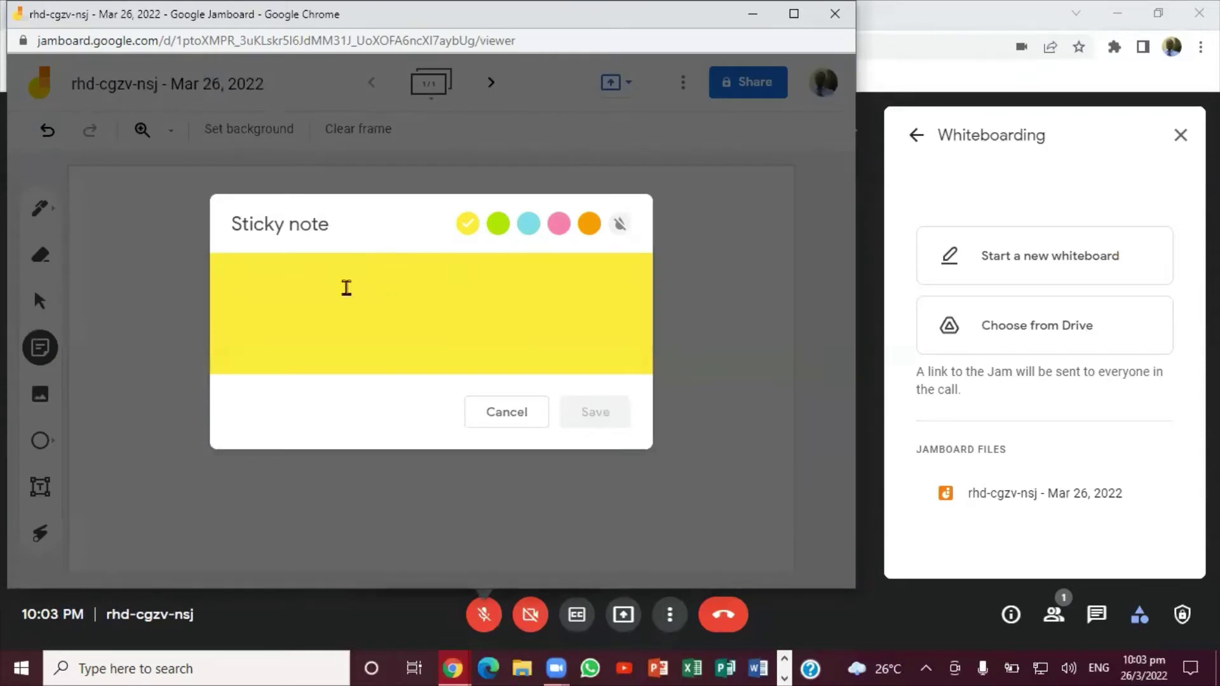
pyautogui.click(503, 227)
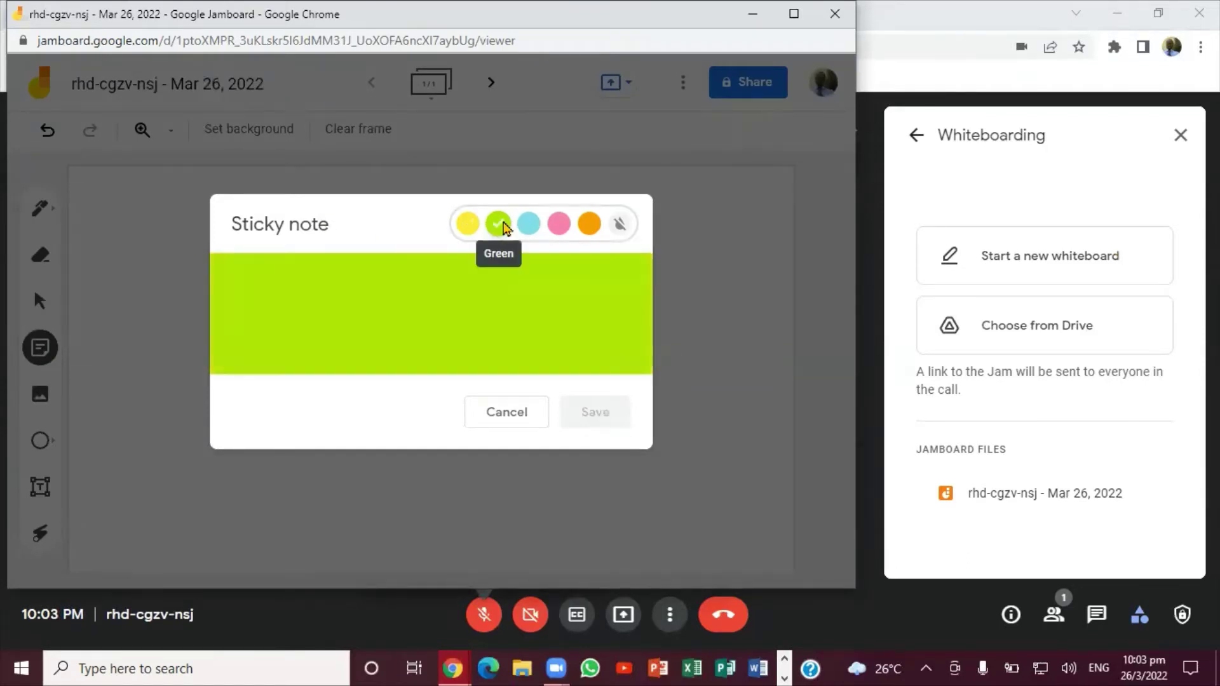
pyautogui.click(528, 226)
pyautogui.click(557, 225)
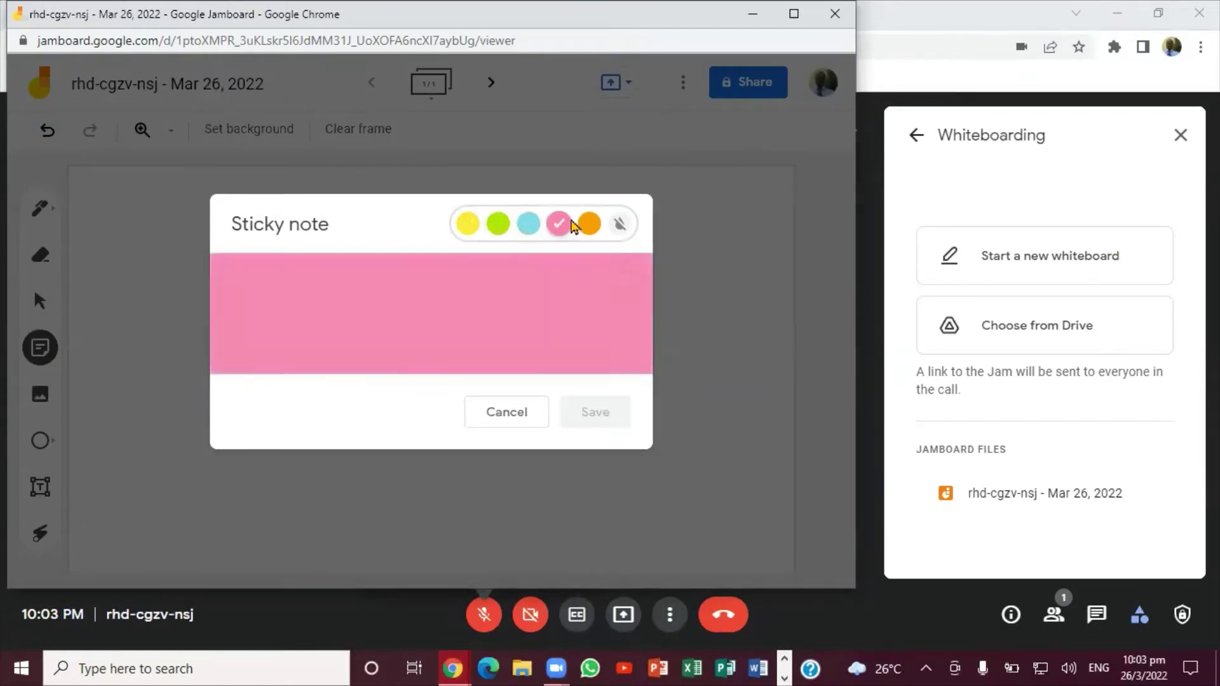
pyautogui.click(588, 225)
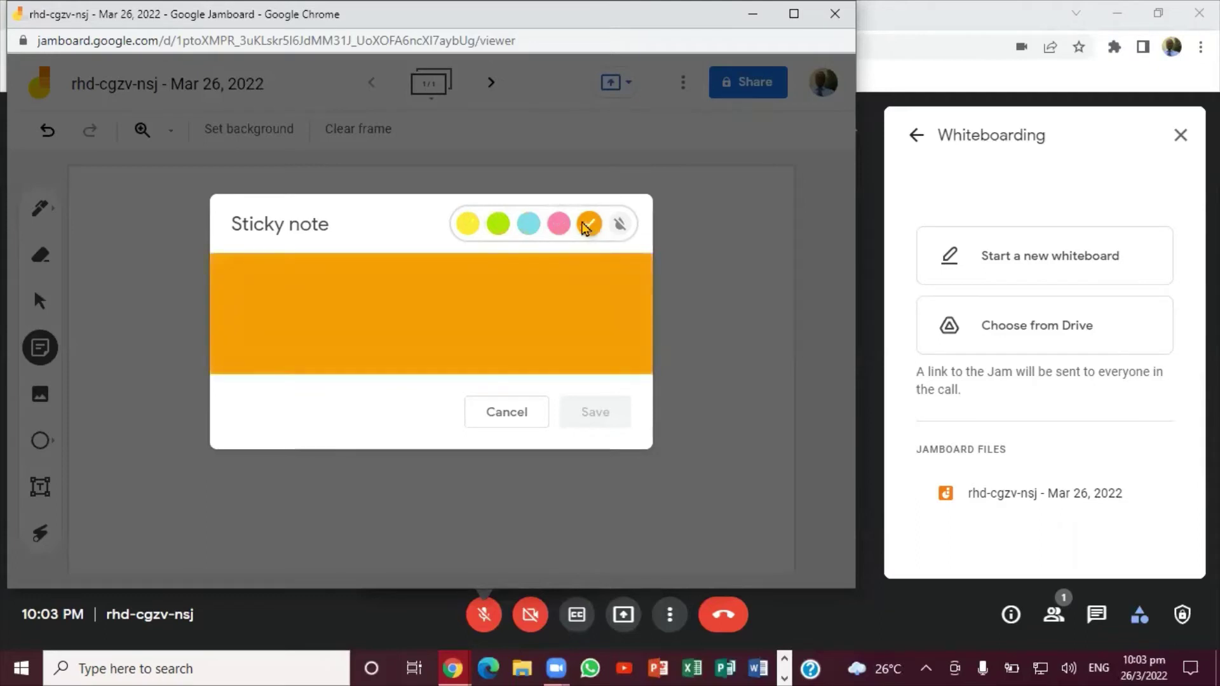
pyautogui.click(467, 226)
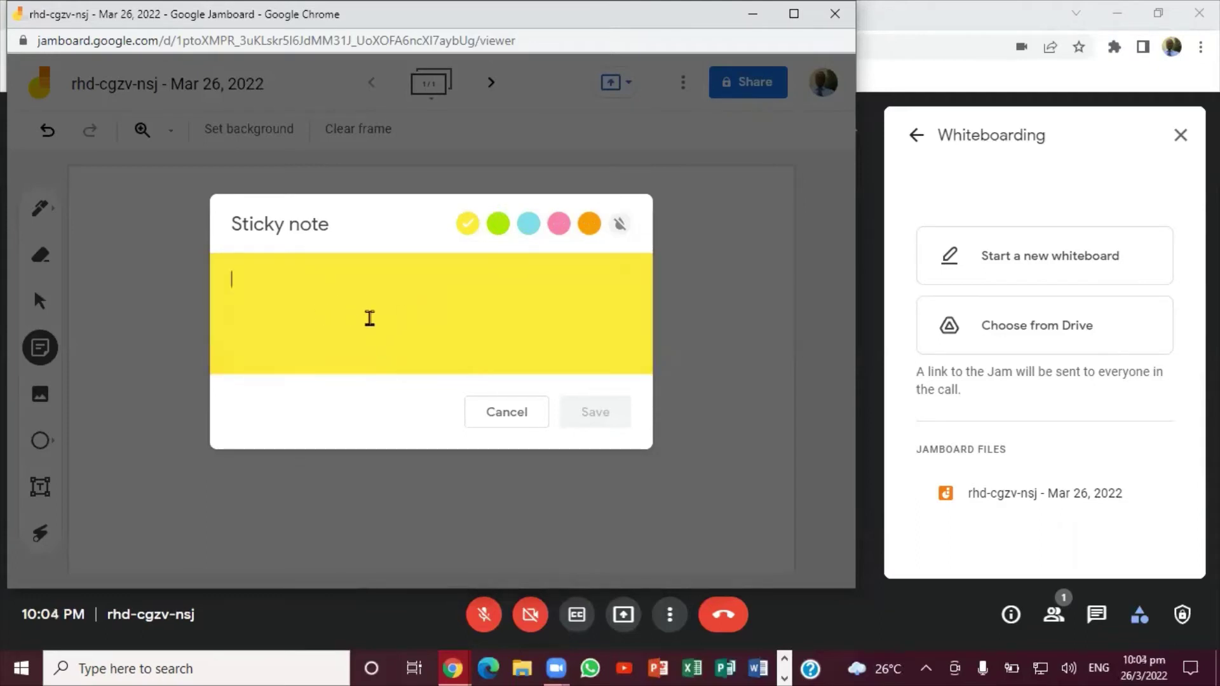
# Enter "WELCOME TO GOOGLE WHITE BOARD" on the sticky note and save it, dismissing the following blank note
pyautogui.write('WELC')
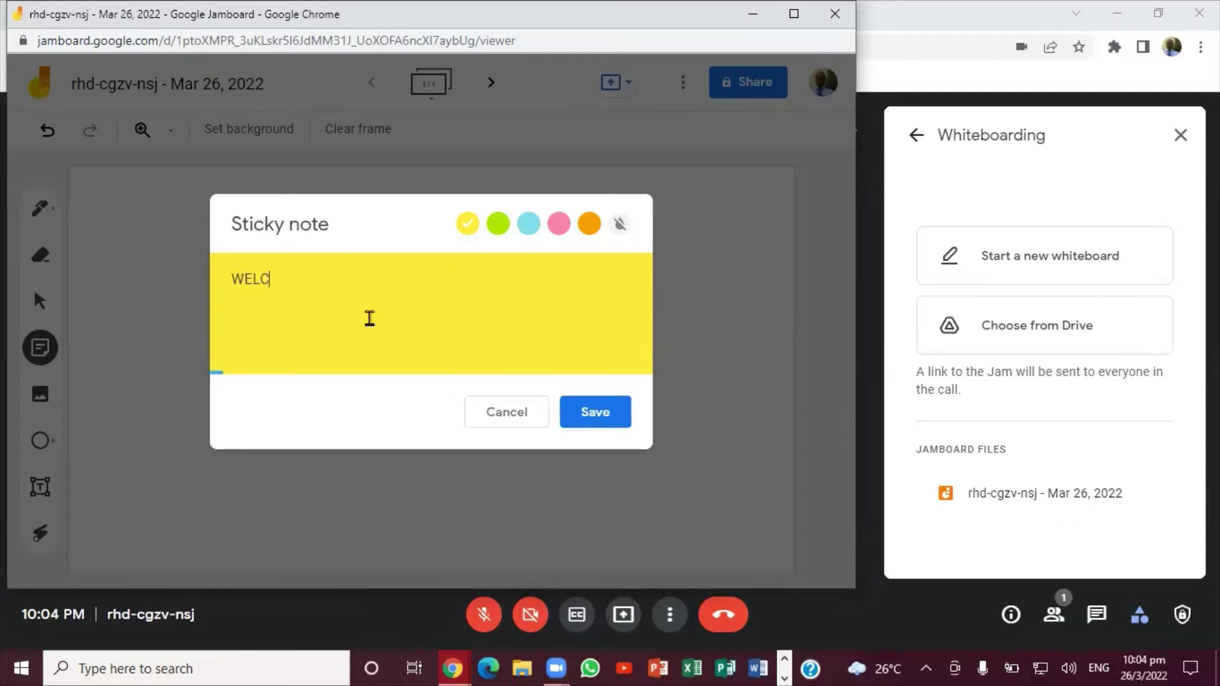
pyautogui.write('OME TO GOOGLE WHITE BOA')
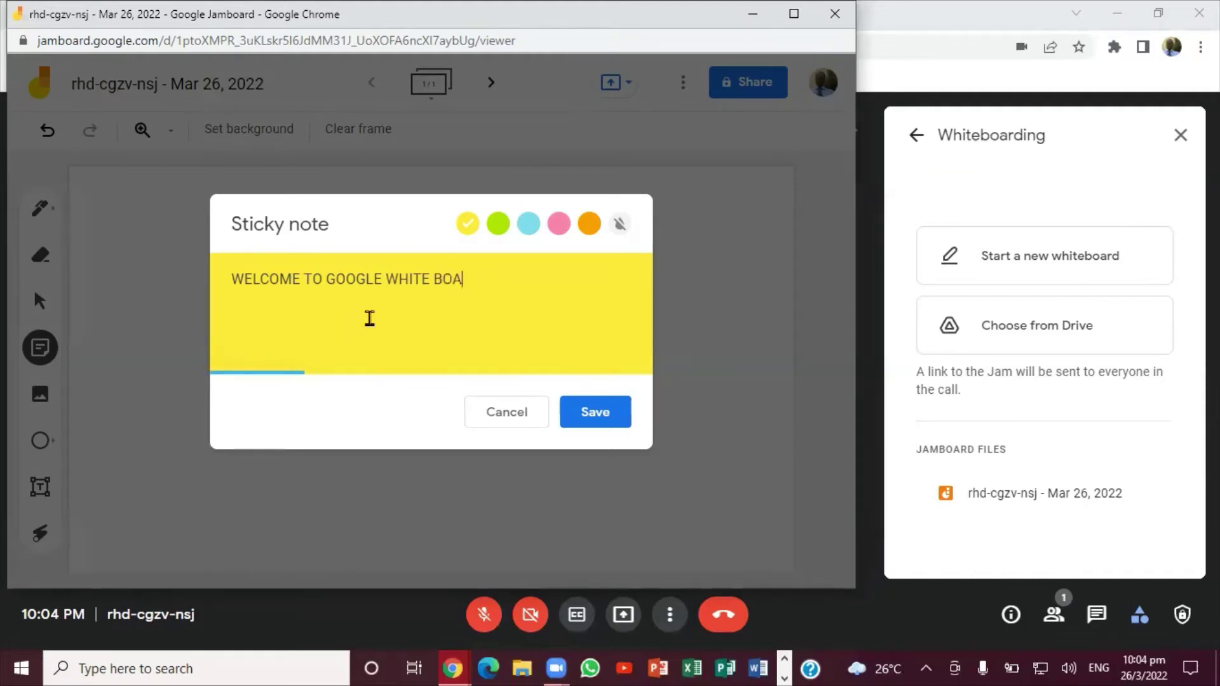
pyautogui.write('RD')
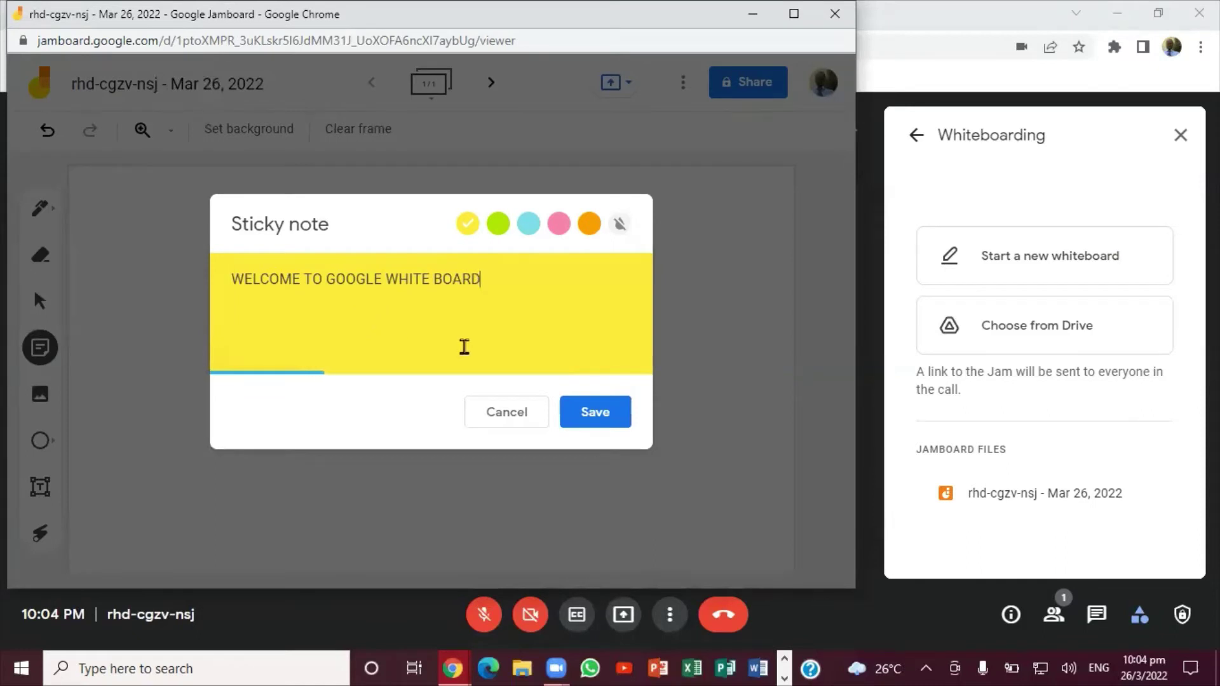
pyautogui.click(589, 411)
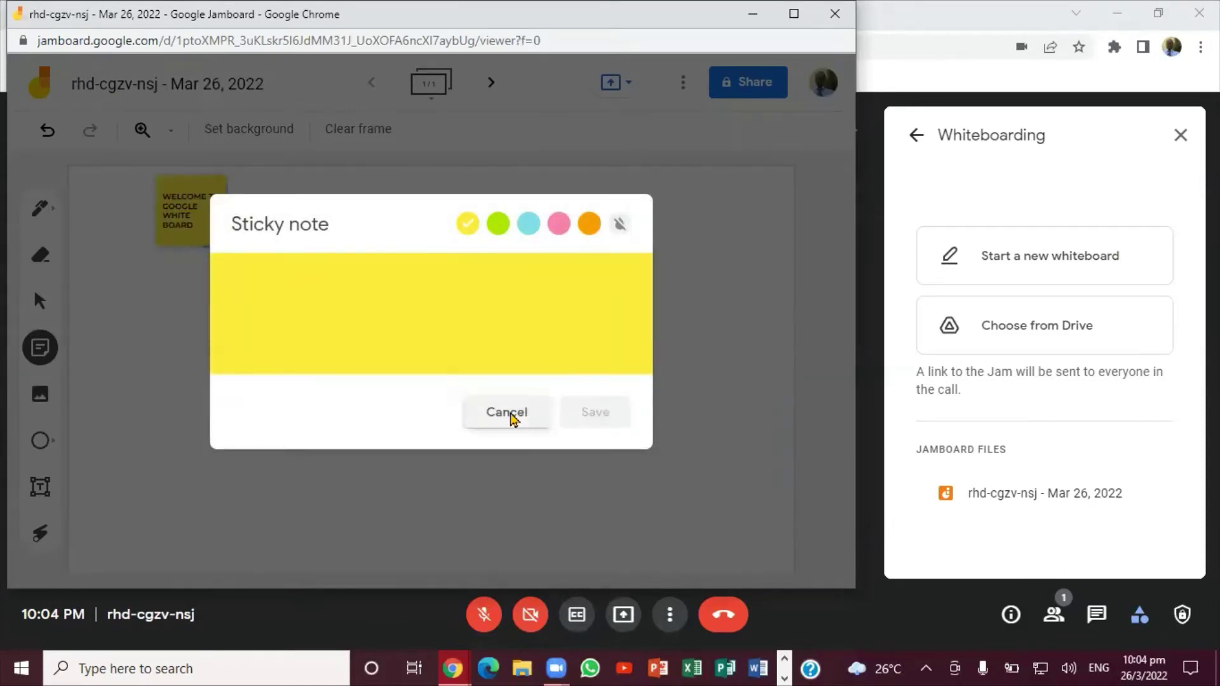
pyautogui.click(510, 414)
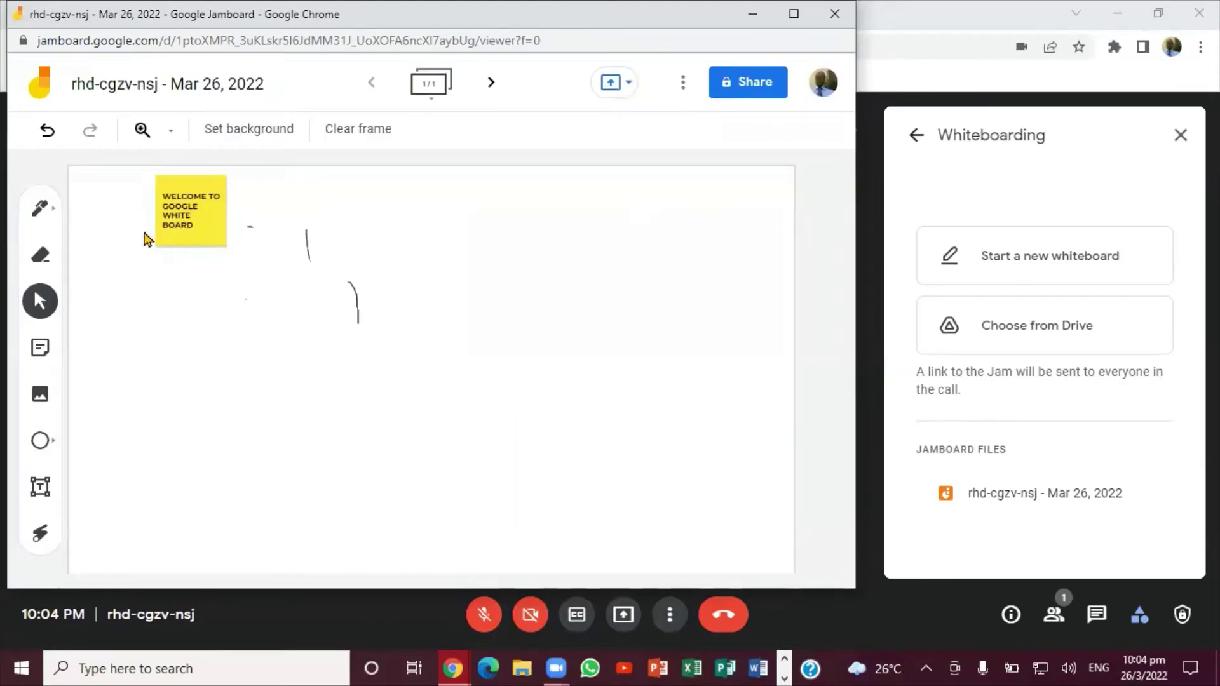
# Move the sticky note toward the whiteboard's lower left and enlarge it to nearly three times its size
pyautogui.click(194, 207)
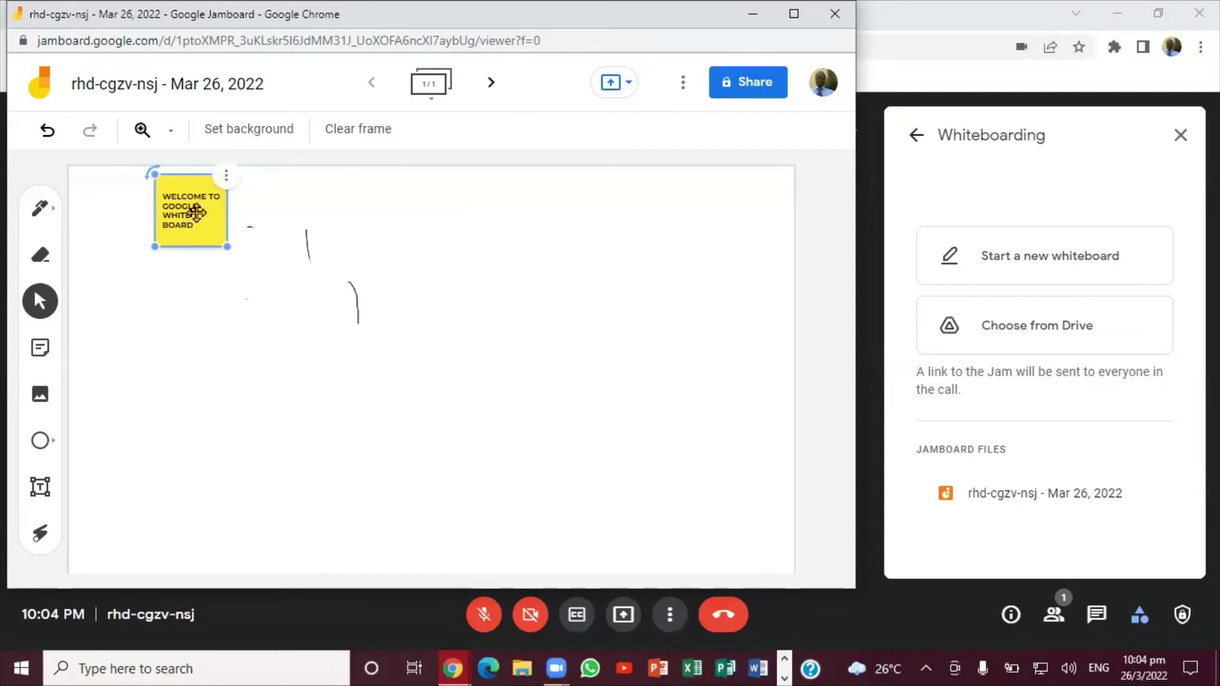
pyautogui.moveTo(196, 213); pyautogui.dragTo(254, 338)
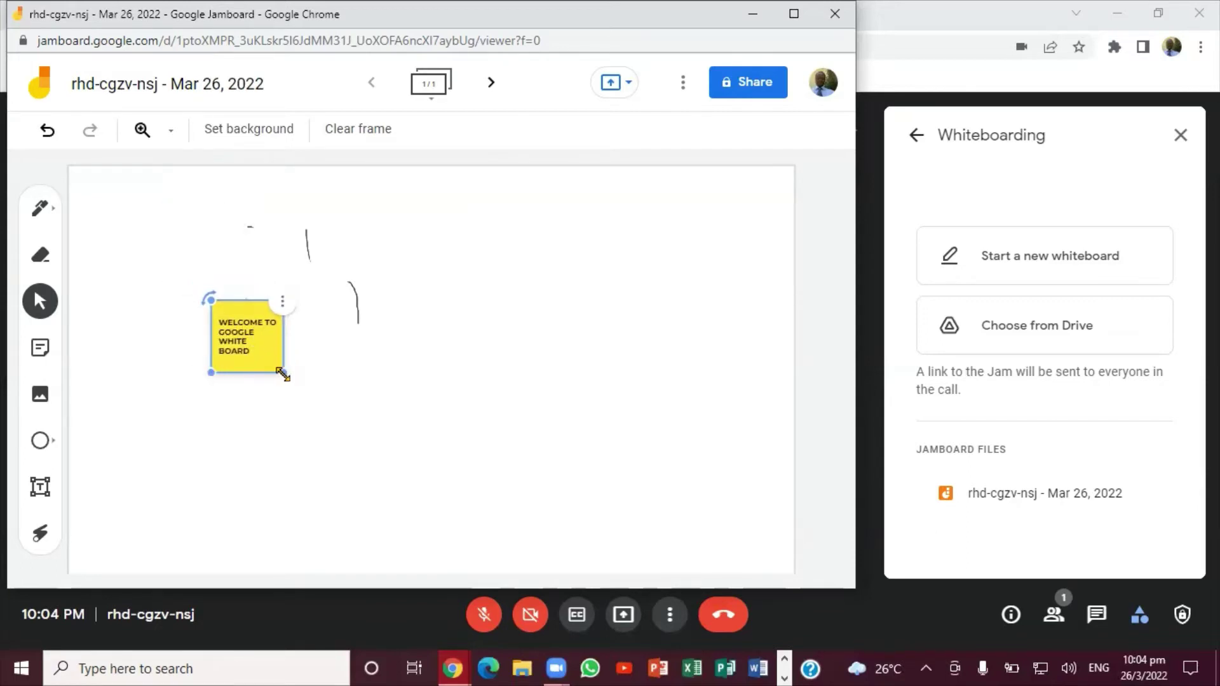
pyautogui.moveTo(282, 373); pyautogui.dragTo(419, 482)
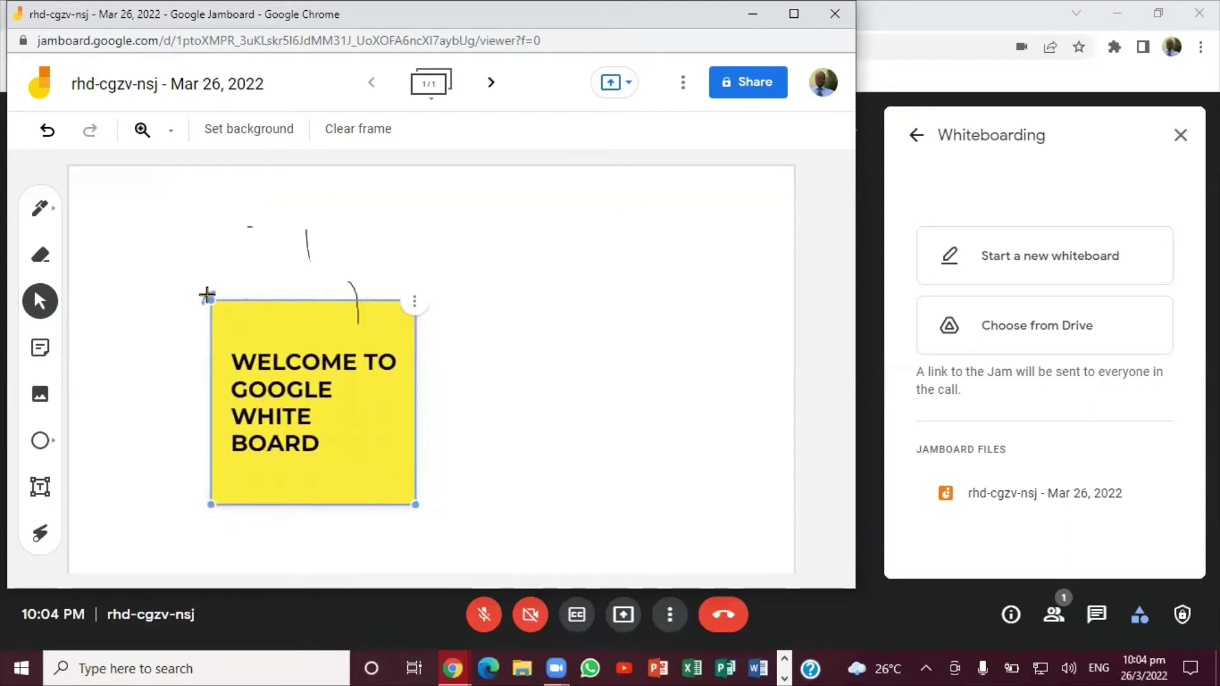
pyautogui.moveTo(207, 294)
pyautogui.mouseDown()
pyautogui.moveTo(166, 318)
pyautogui.moveTo(221, 292)
pyautogui.moveTo(215, 299)
pyautogui.mouseUp()
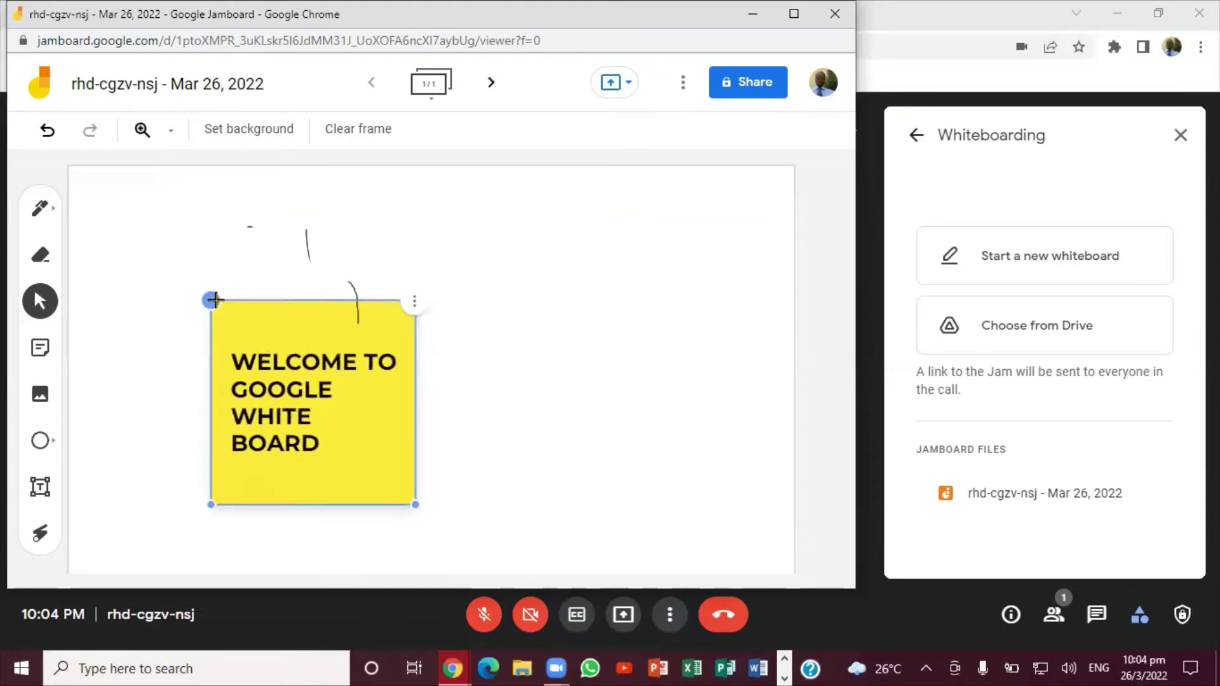
# Duplicate the sticky note and place the two copies apart, one at the upper left and one on the right
pyautogui.click(415, 301)
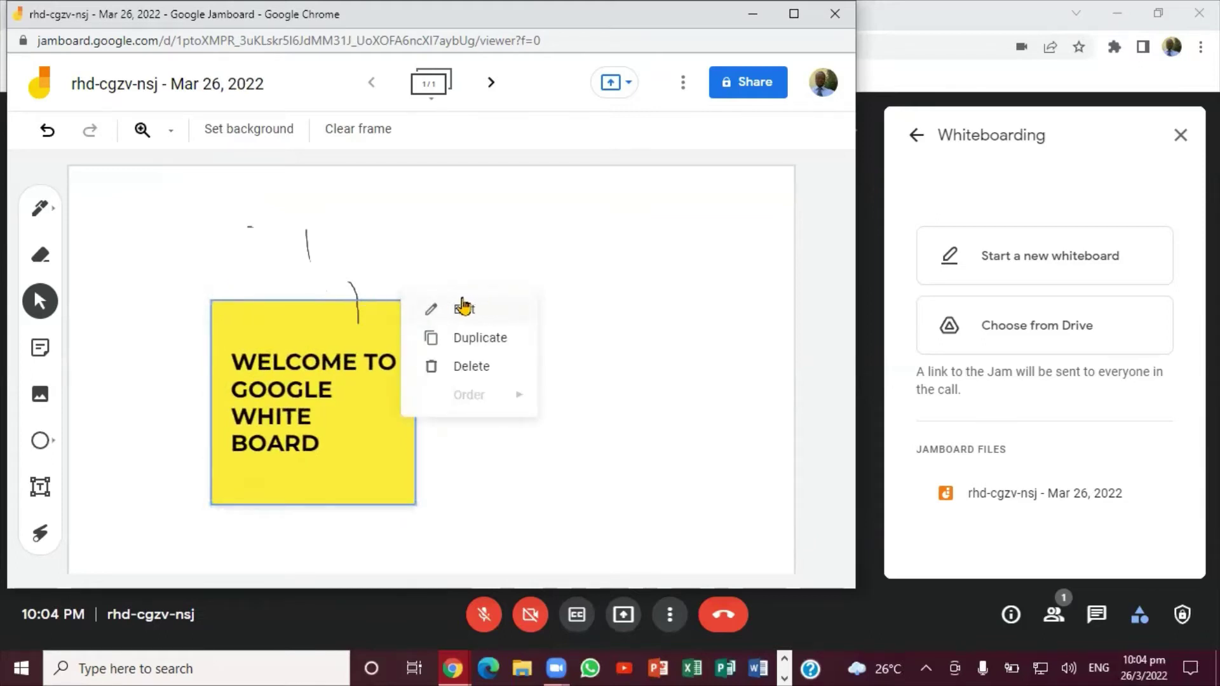
pyautogui.click(485, 338)
pyautogui.moveTo(346, 343); pyautogui.dragTo(618, 264)
pyautogui.moveTo(336, 362); pyautogui.dragTo(281, 215)
pyautogui.moveTo(343, 315); pyautogui.dragTo(273, 229)
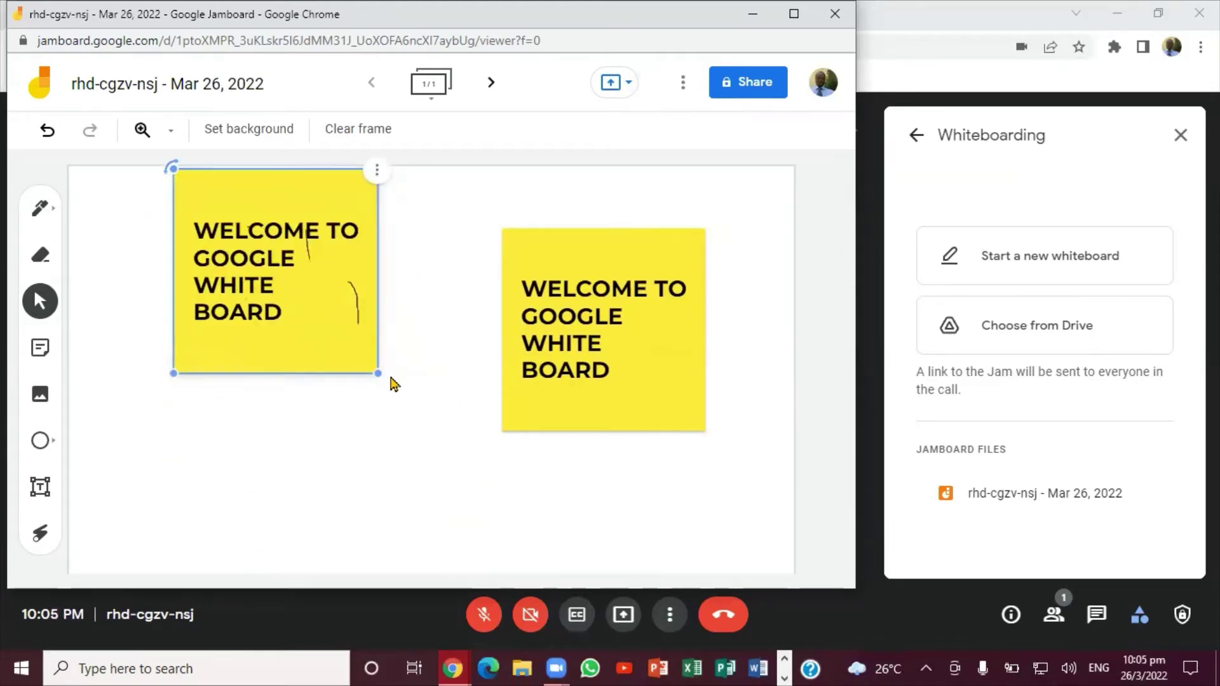
# Shrink both sticky notes and arrange them side by side in the upper part of the whiteboard
pyautogui.moveTo(378, 374); pyautogui.dragTo(303, 300)
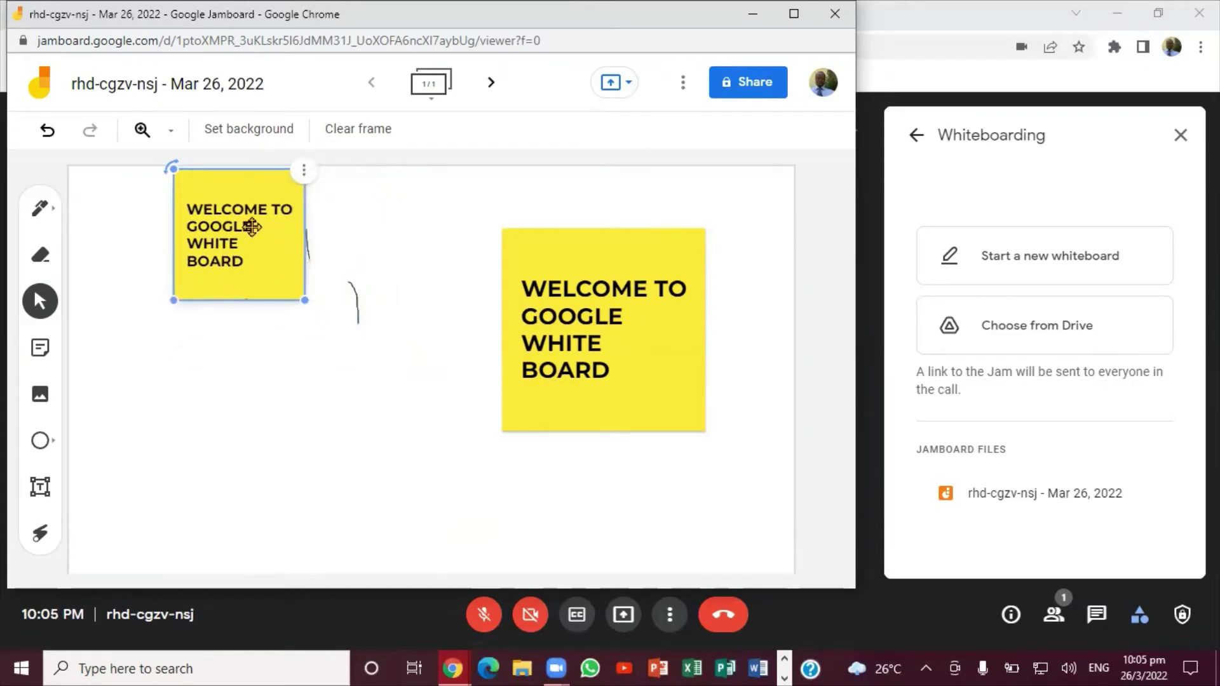
pyautogui.moveTo(251, 226); pyautogui.dragTo(249, 247)
pyautogui.moveTo(540, 339); pyautogui.dragTo(514, 337)
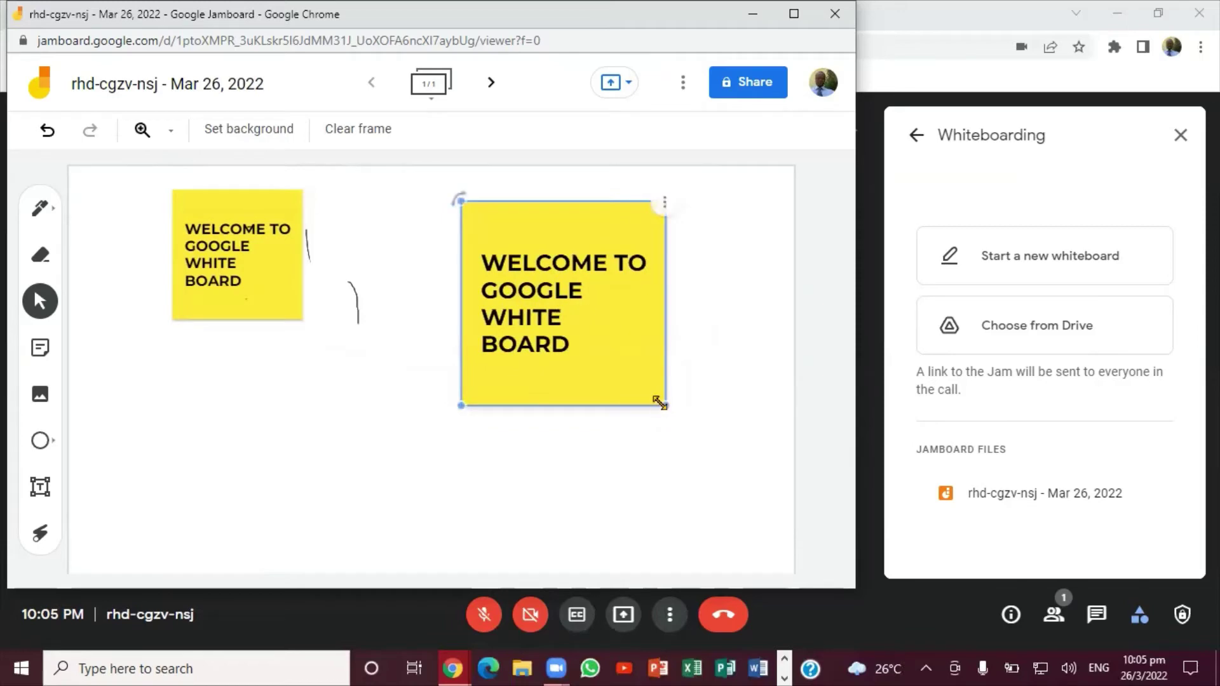
pyautogui.moveTo(644, 360); pyautogui.dragTo(620, 330)
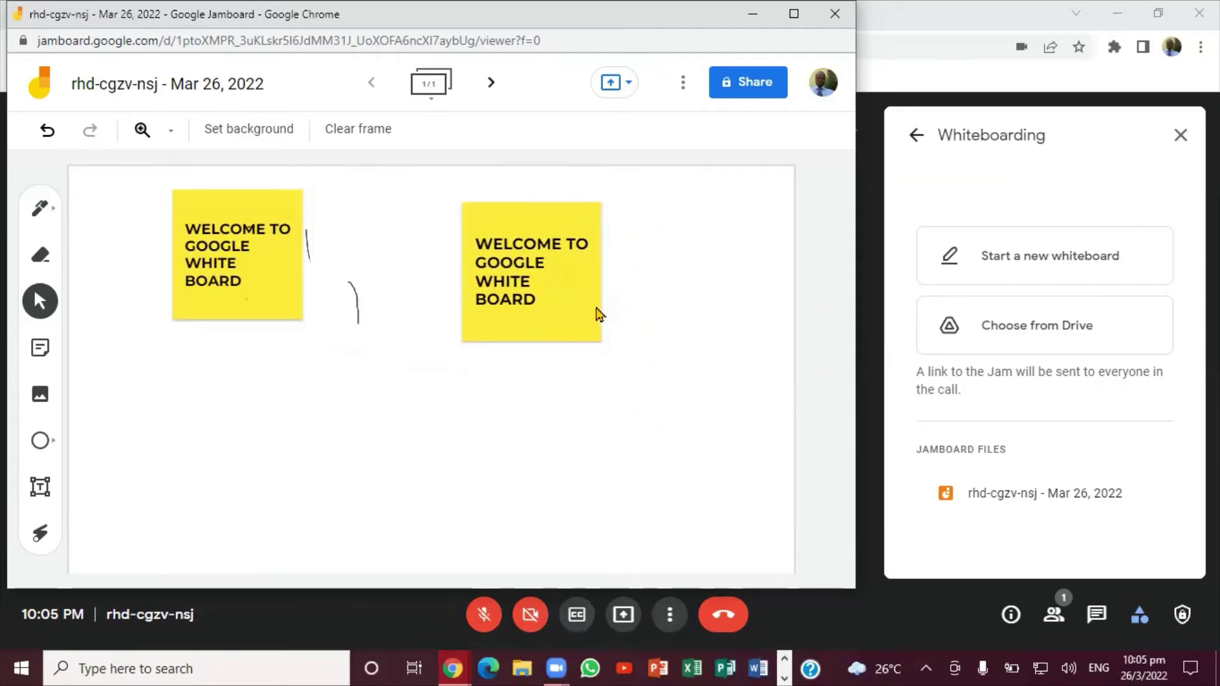
# Upload the image part 4.png from the excel thumbnail folder, and fit it below the sticky notes at a smaller size
pyautogui.click(42, 393)
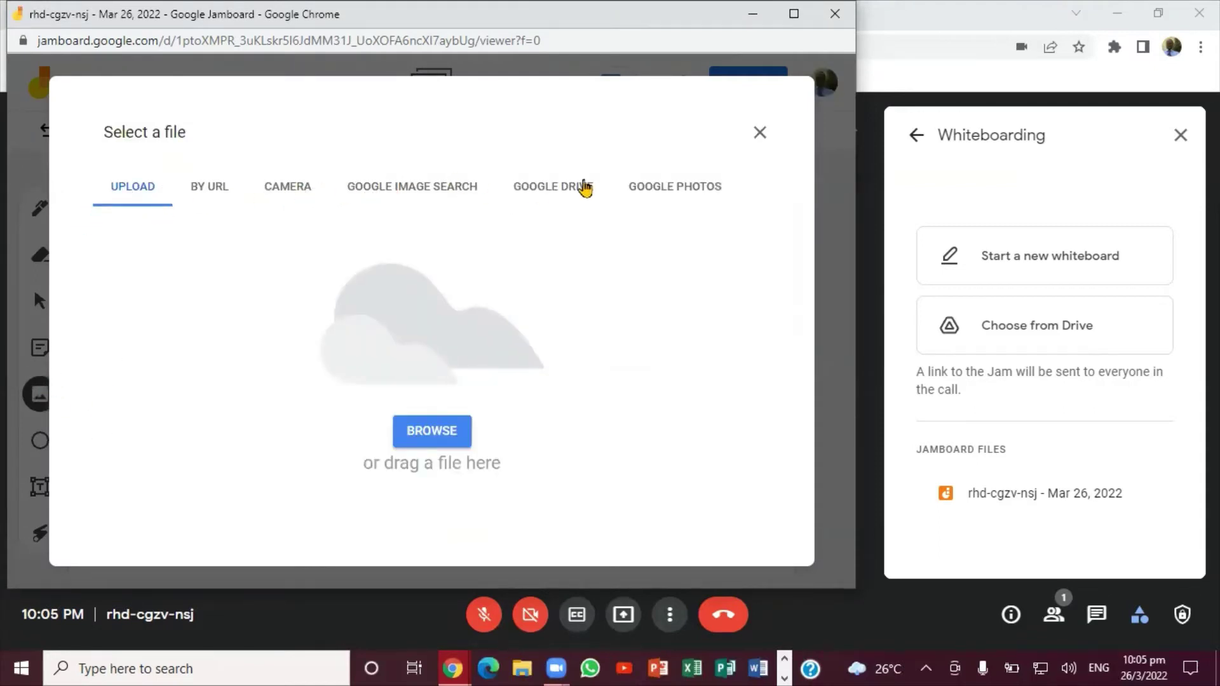
pyautogui.click(436, 434)
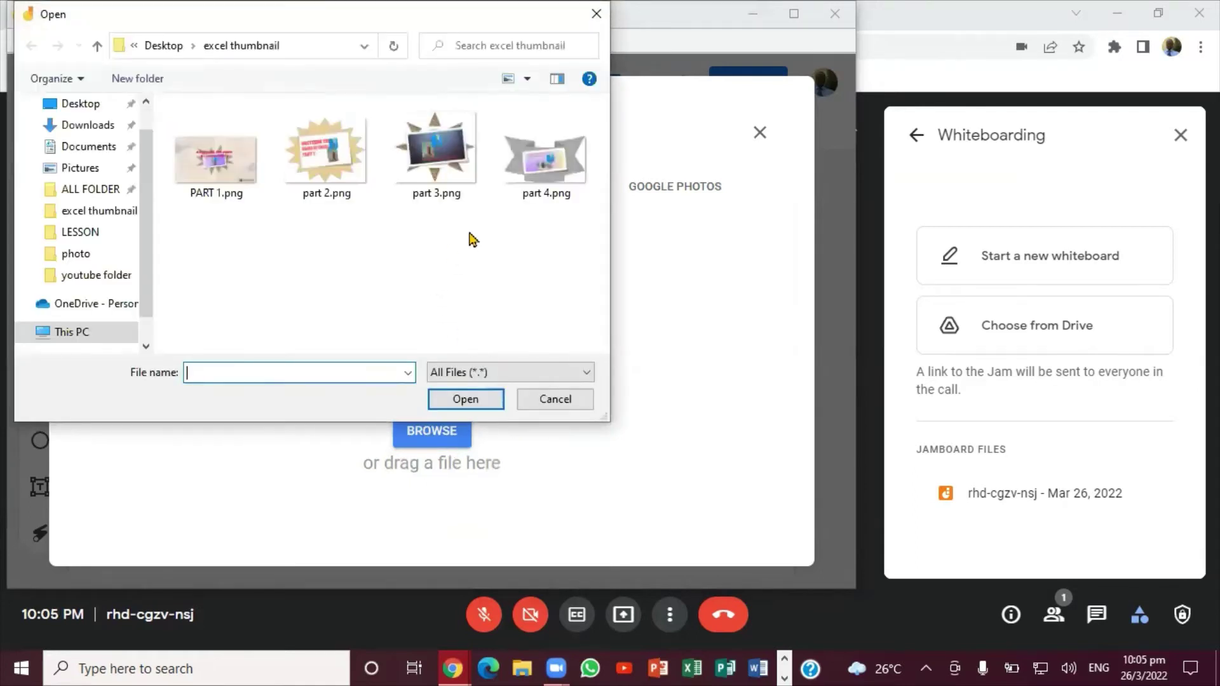
pyautogui.click(537, 174)
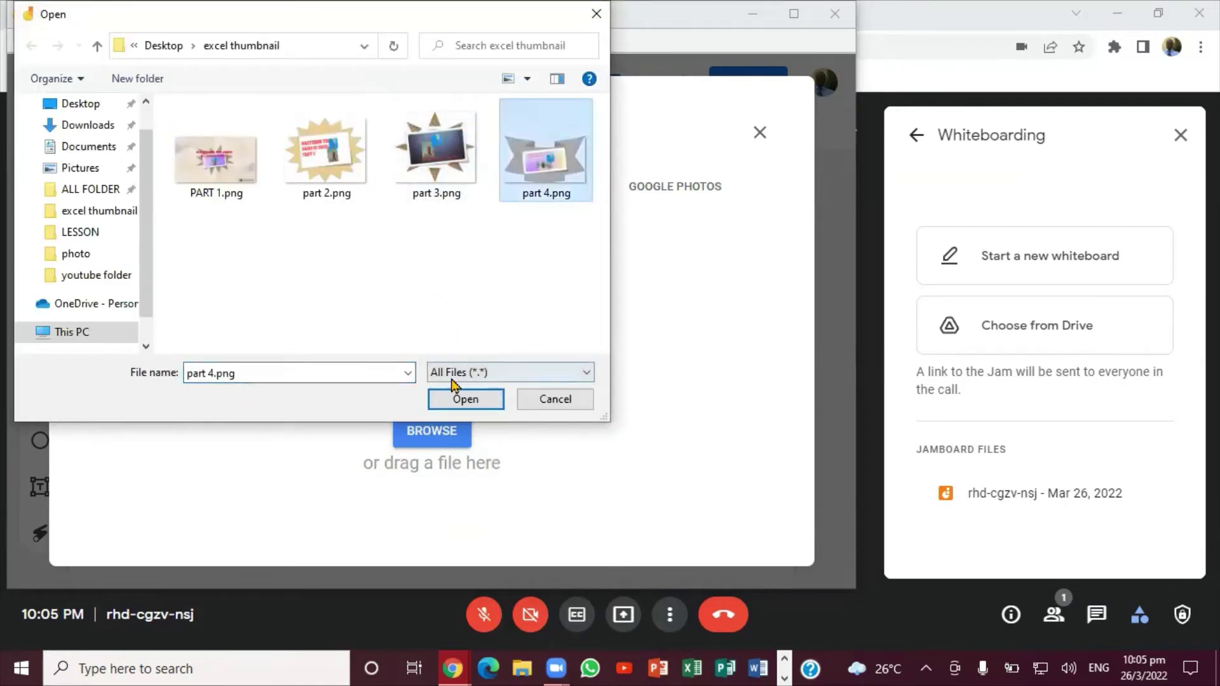
pyautogui.click(448, 407)
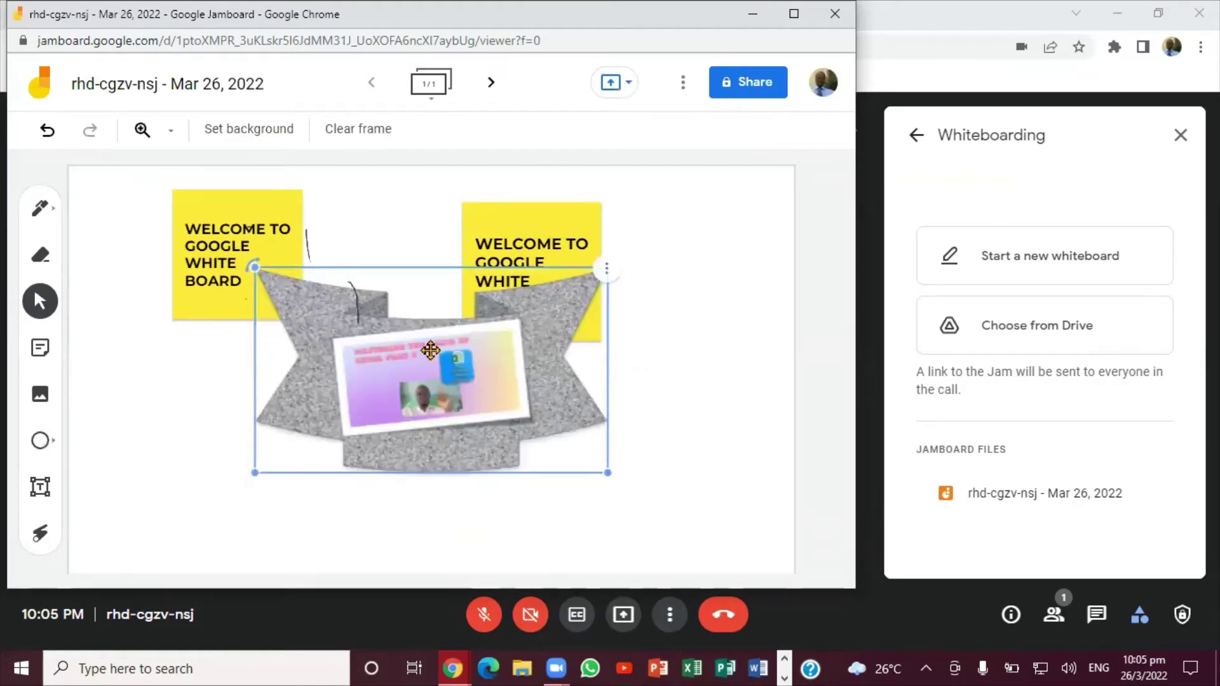
pyautogui.moveTo(431, 350); pyautogui.dragTo(440, 447)
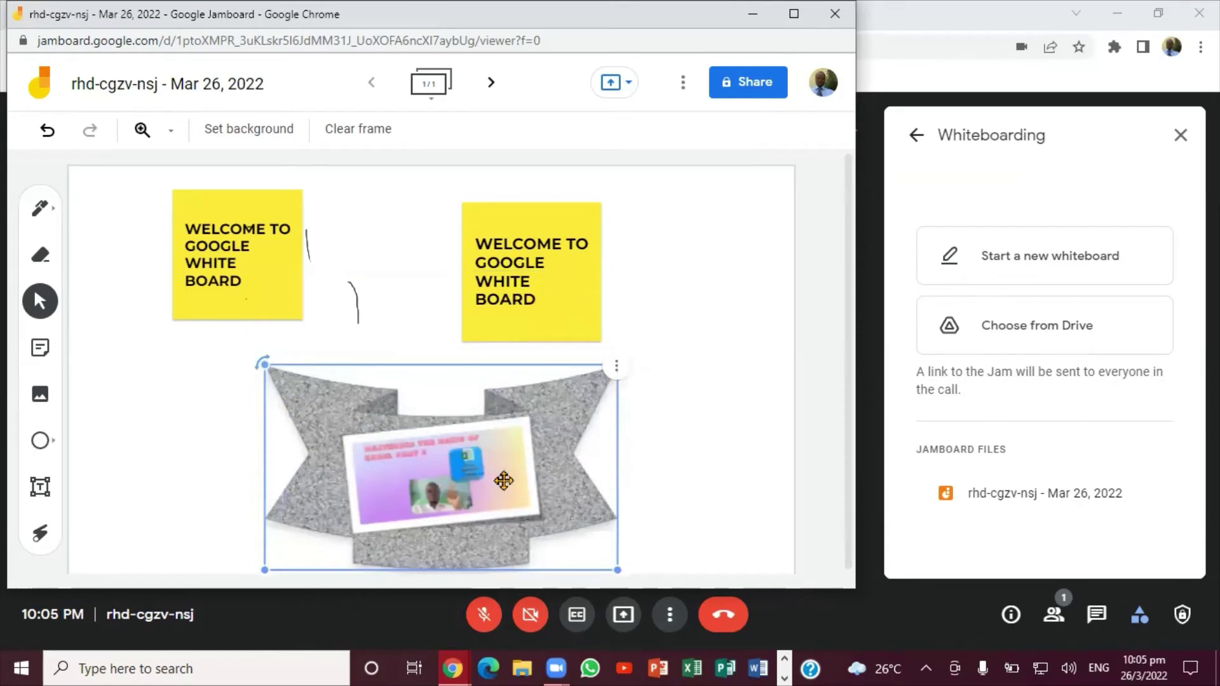
pyautogui.moveTo(613, 570); pyautogui.dragTo(523, 490)
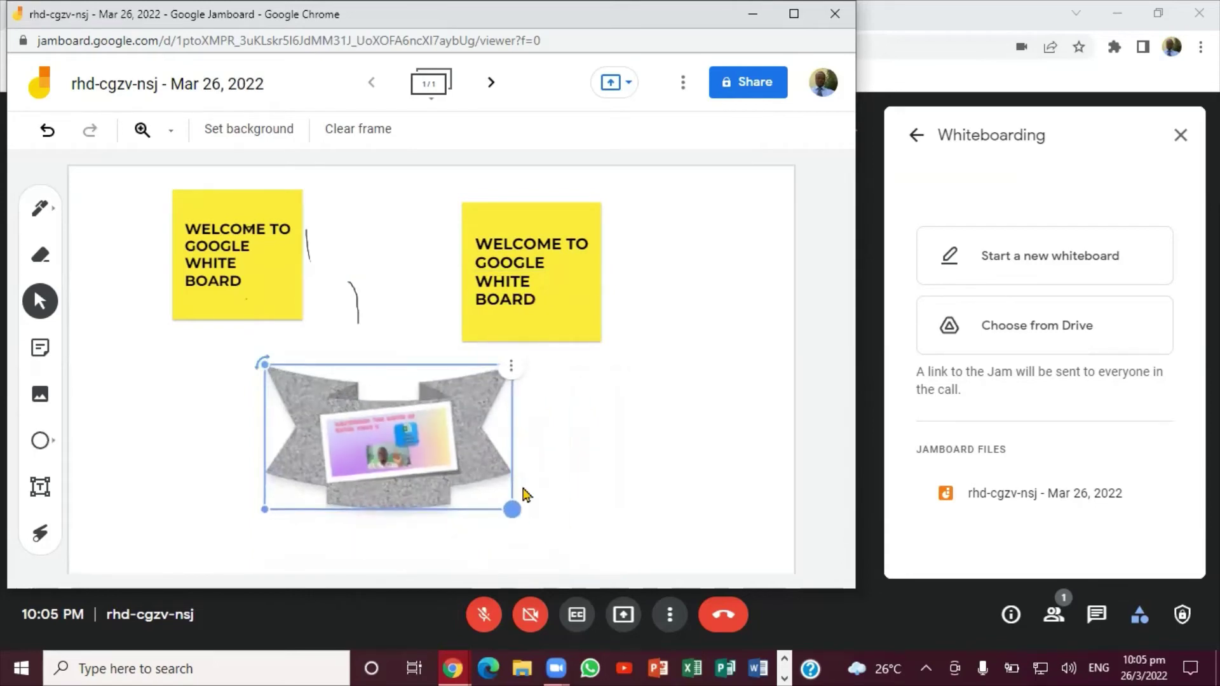
# Send the banner image to the back behind the right-hand sticky note, and move it back below the notes
pyautogui.click(510, 367)
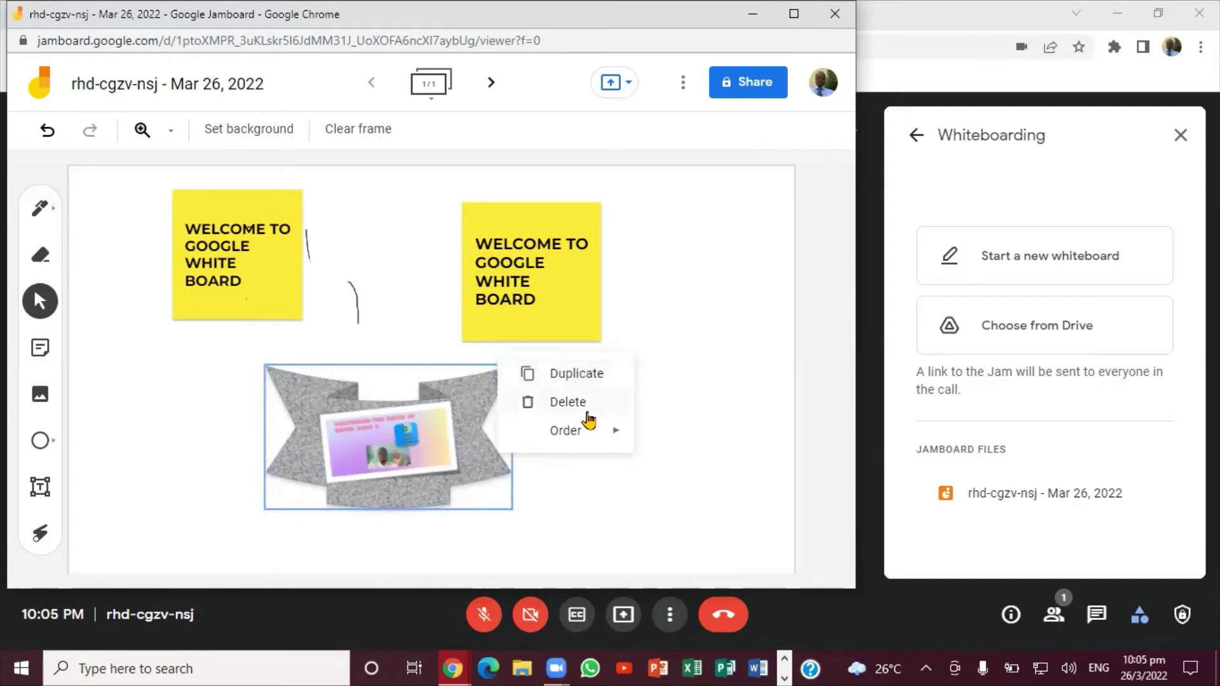
pyautogui.moveTo(571, 431)
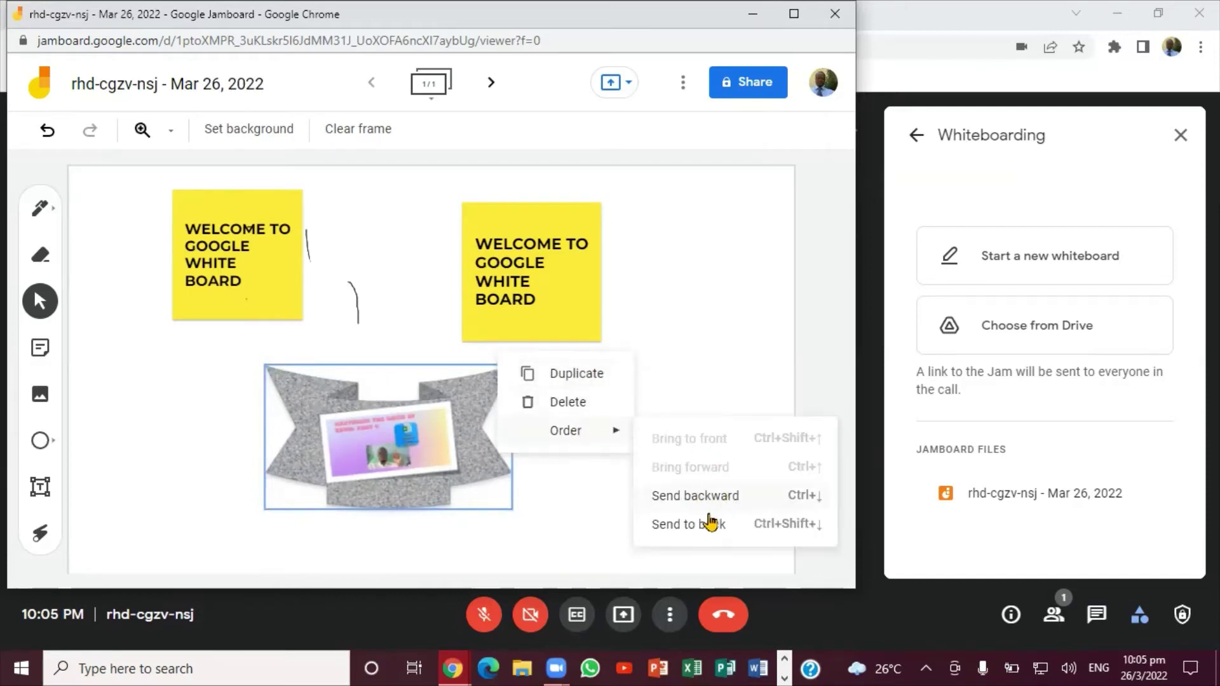
pyautogui.click(404, 426)
pyautogui.moveTo(403, 427); pyautogui.dragTo(539, 258)
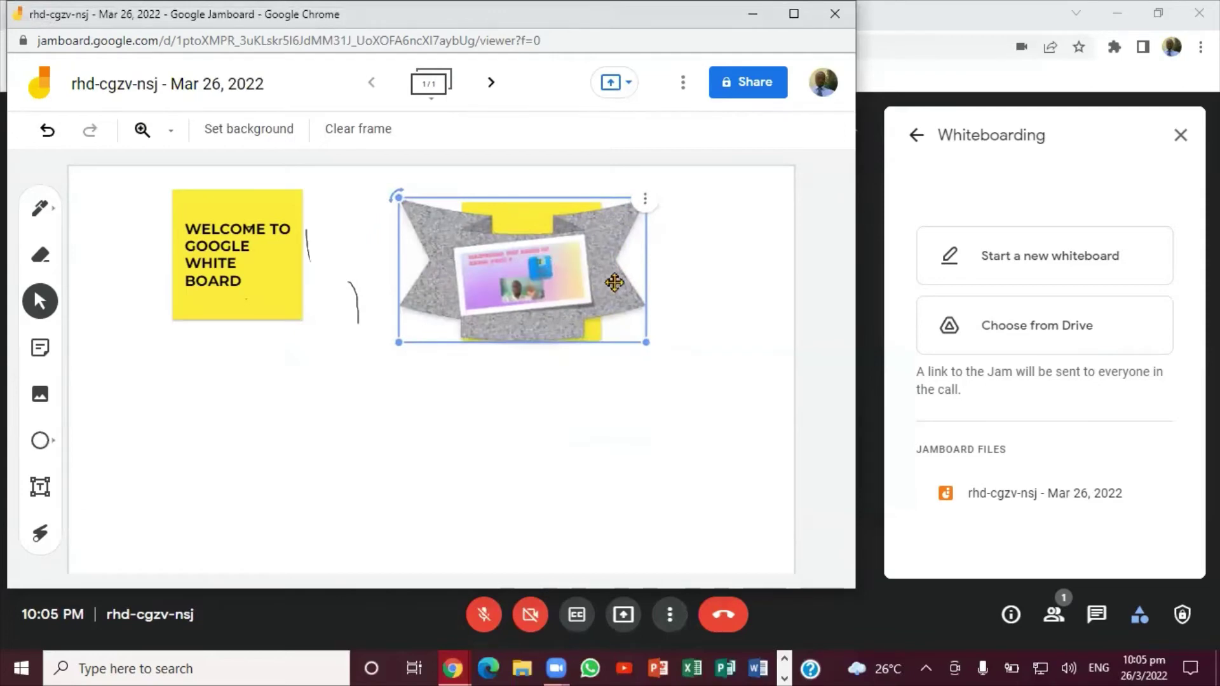
pyautogui.click(645, 200)
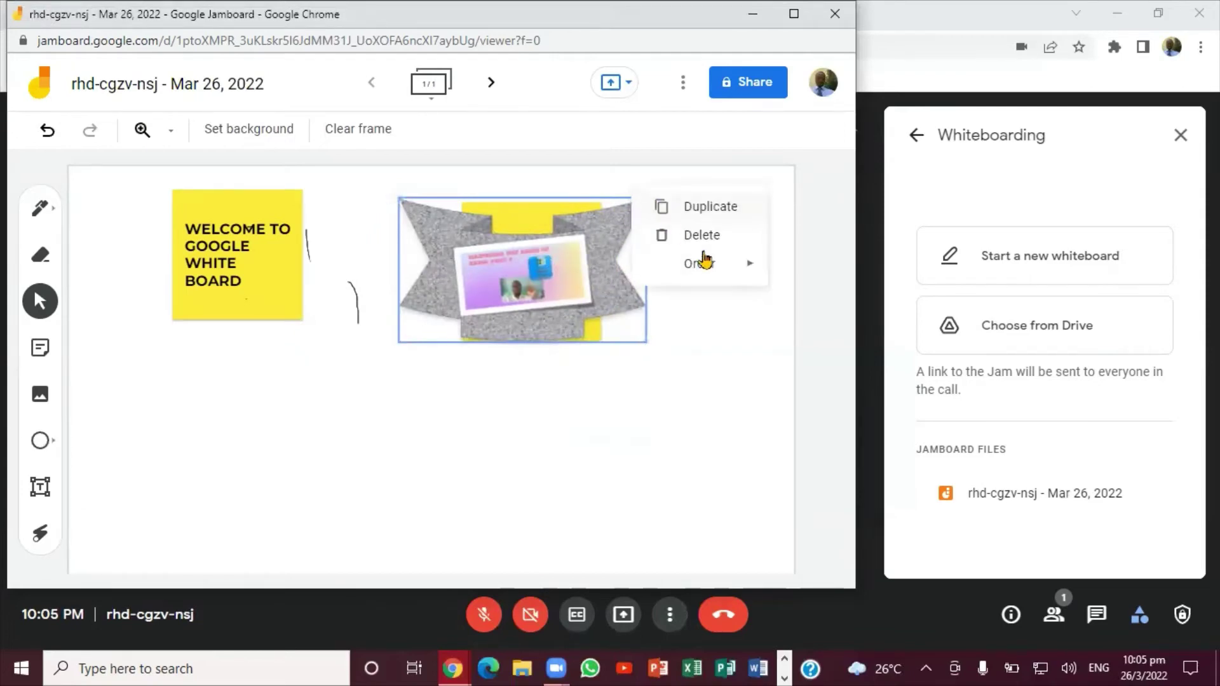
pyautogui.moveTo(727, 268)
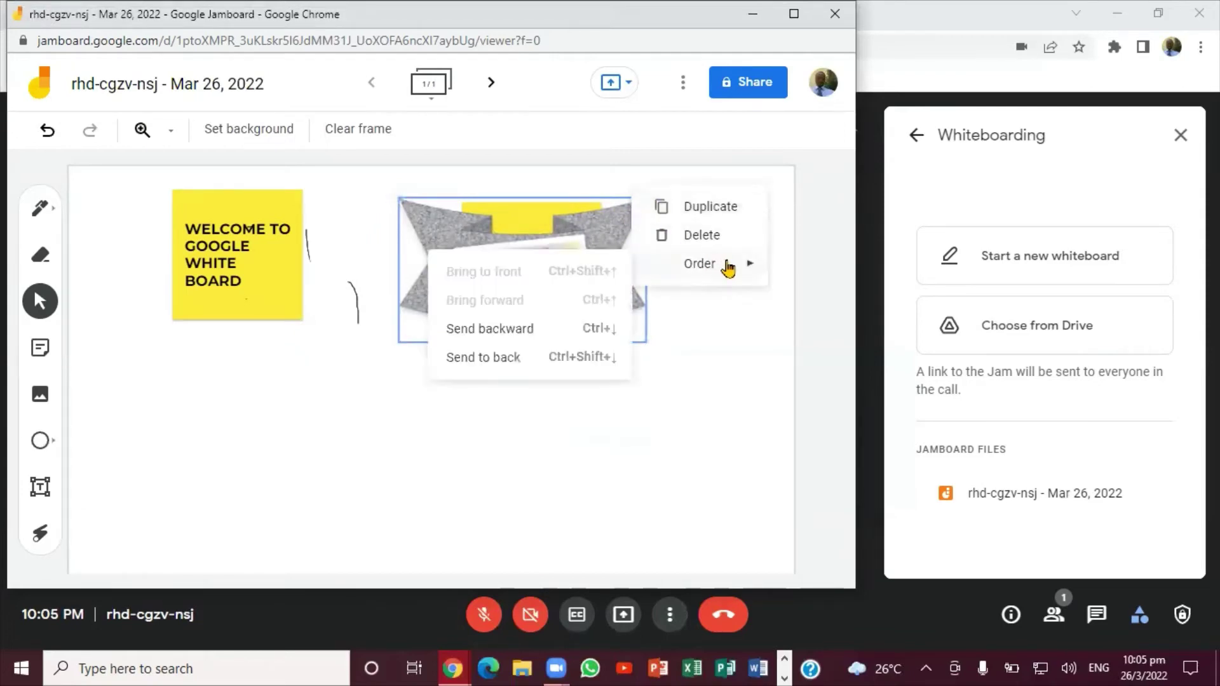
pyautogui.click(494, 357)
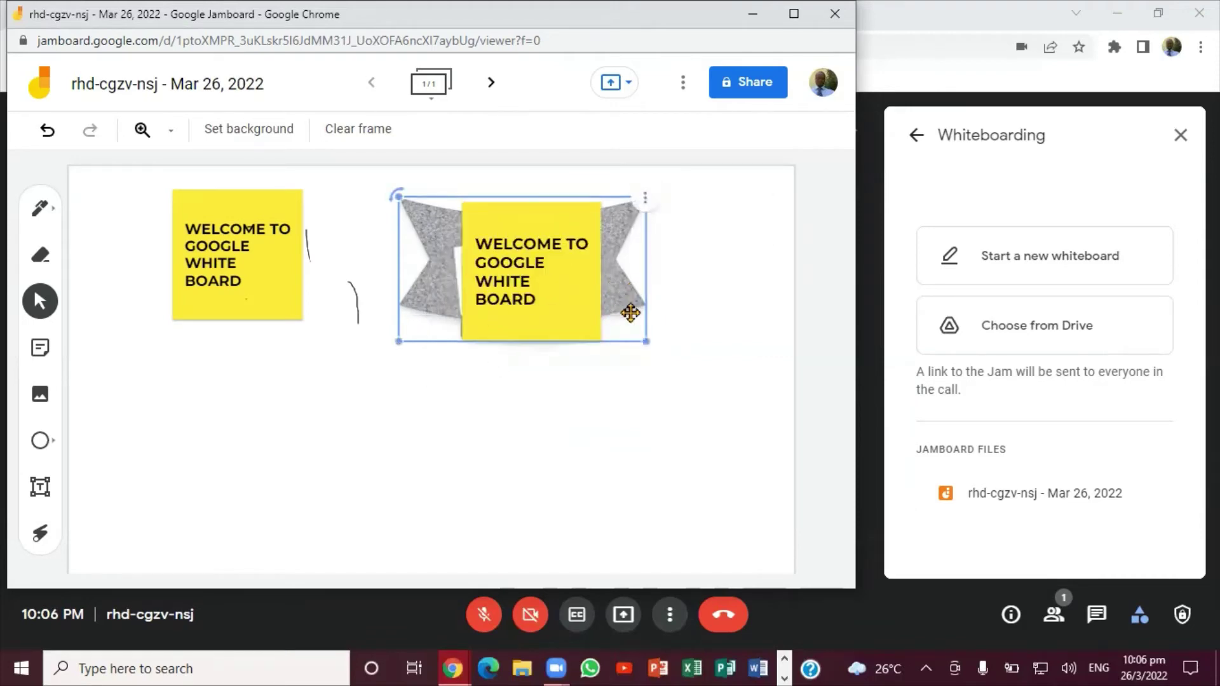
pyautogui.moveTo(629, 308); pyautogui.dragTo(489, 483)
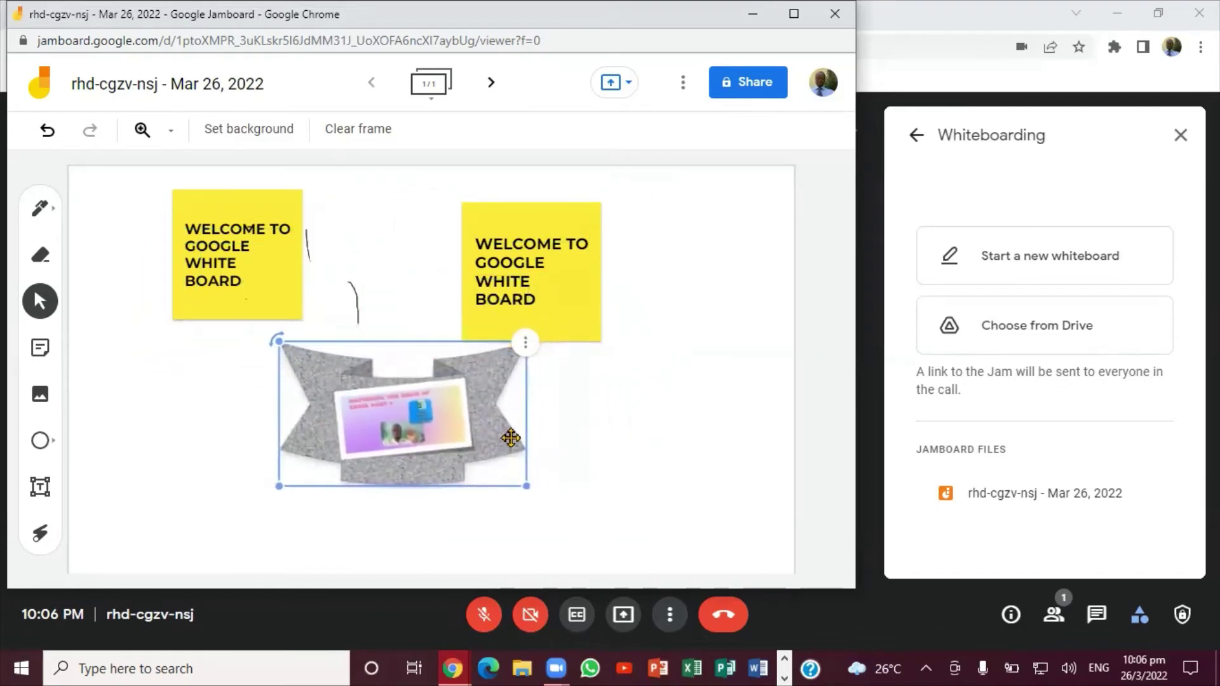
# Draw a circle in the lower-right area of the whiteboard and widen it slightly
pyautogui.click(42, 440)
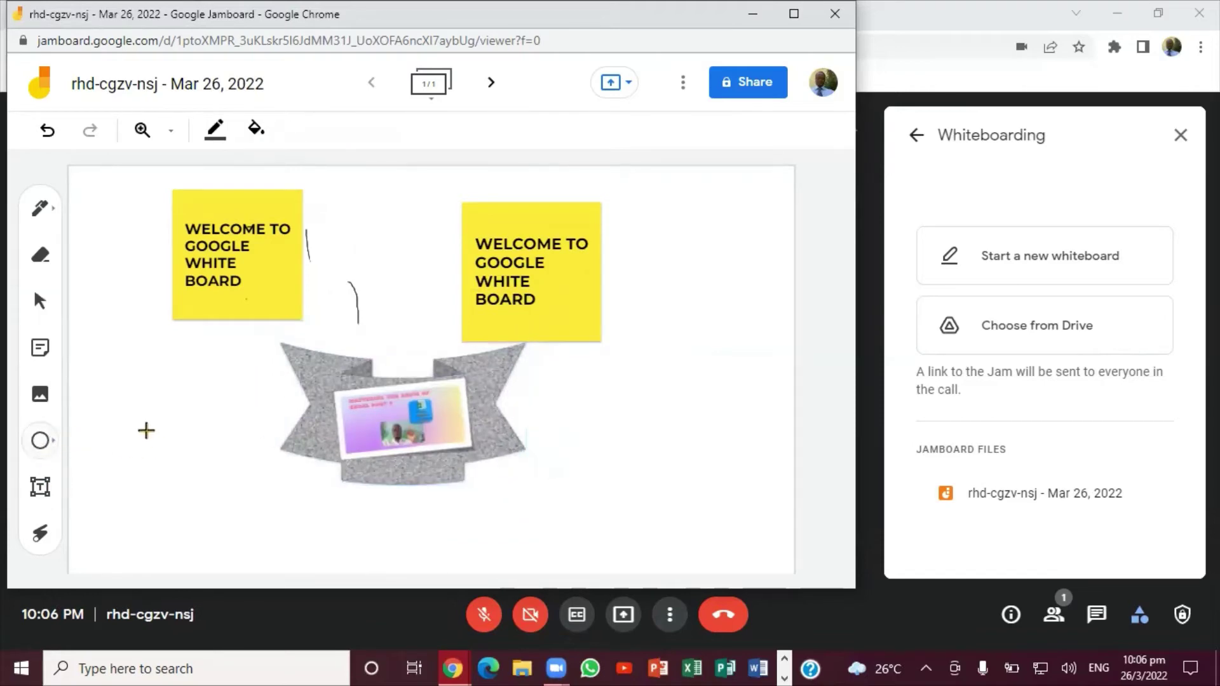
pyautogui.moveTo(589, 390)
pyautogui.mouseDown()
pyautogui.moveTo(651, 452)
pyautogui.moveTo(737, 498)
pyautogui.moveTo(740, 533)
pyautogui.mouseUp()
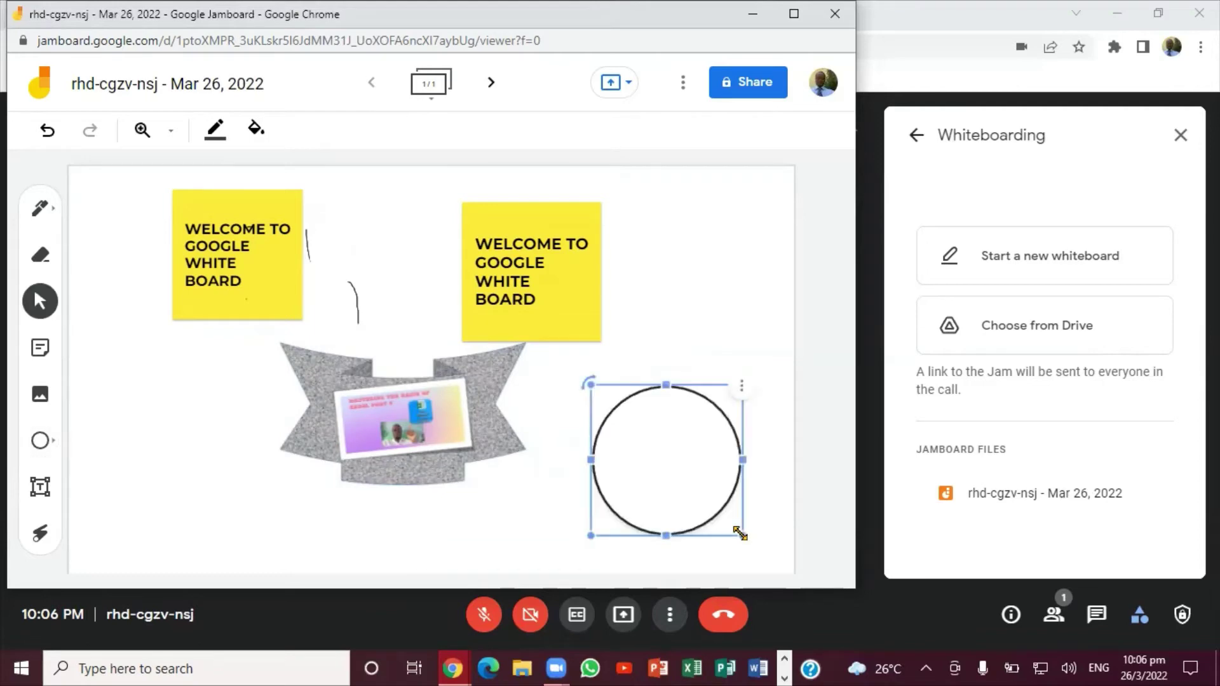
pyautogui.moveTo(743, 457); pyautogui.dragTo(749, 458)
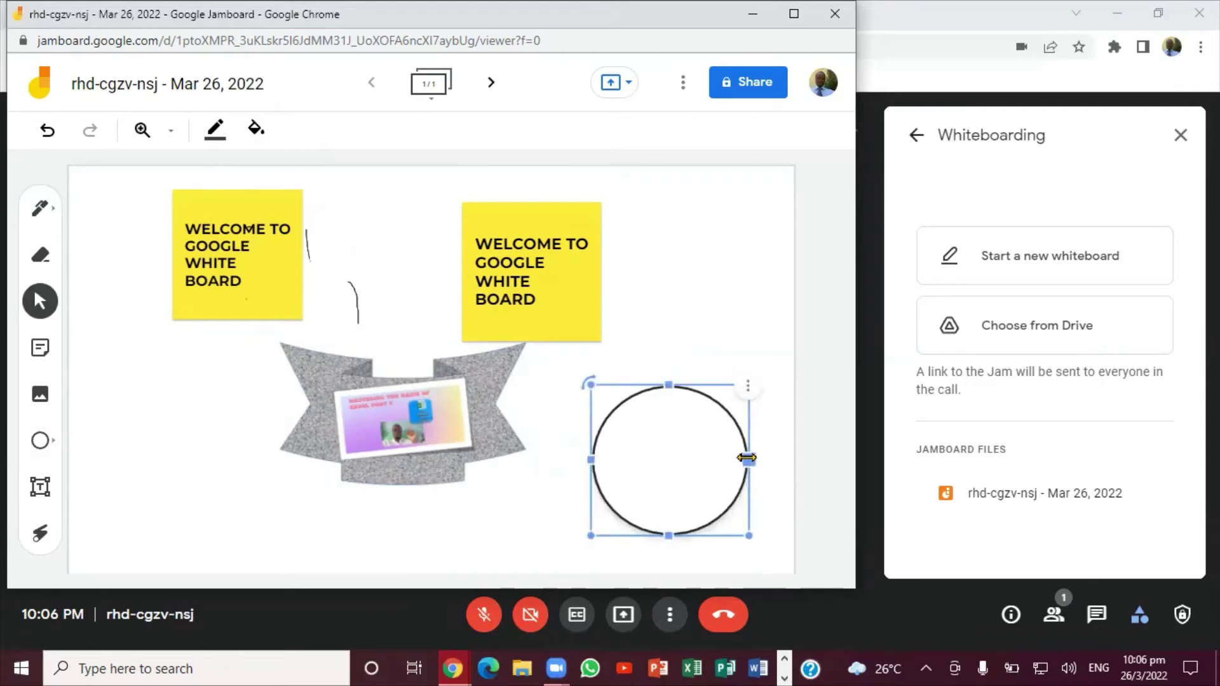
pyautogui.click(747, 389)
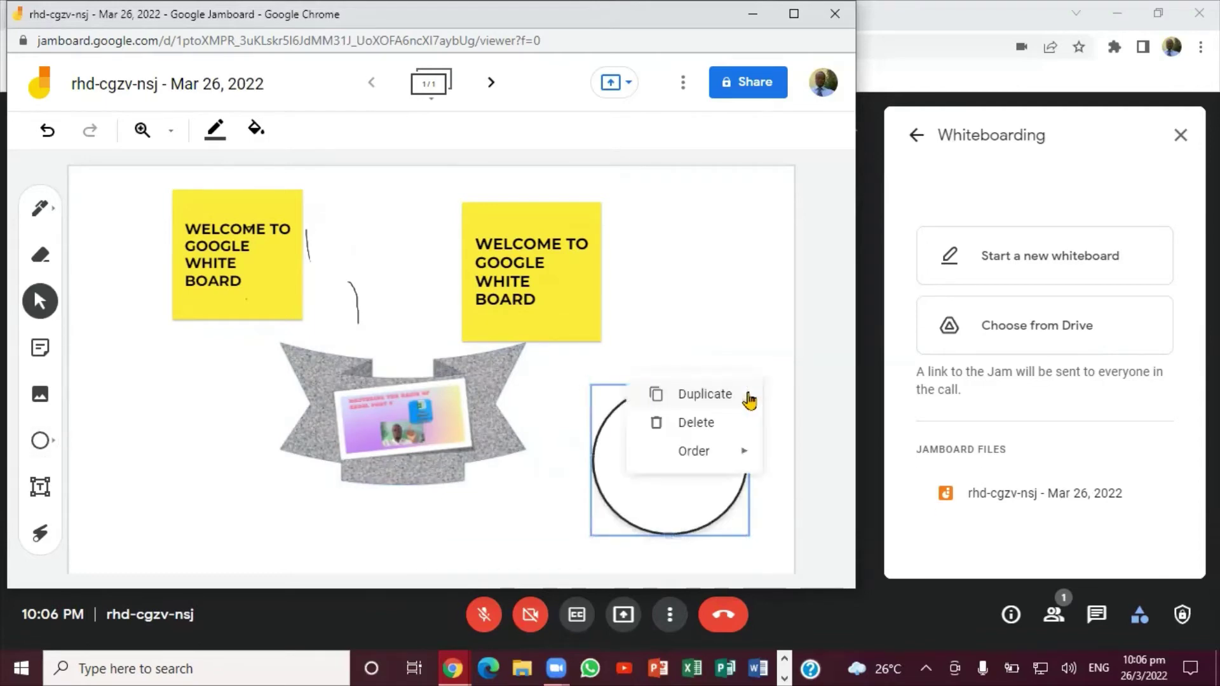
pyautogui.moveTo(708, 460)
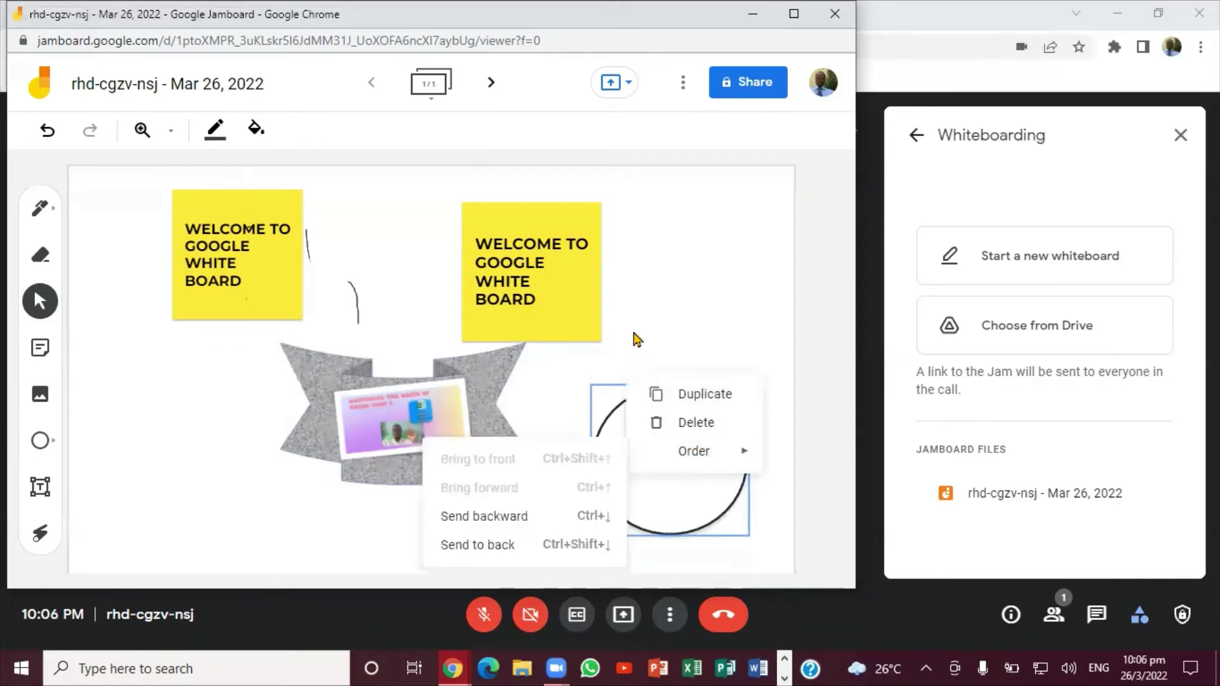
pyautogui.click(654, 319)
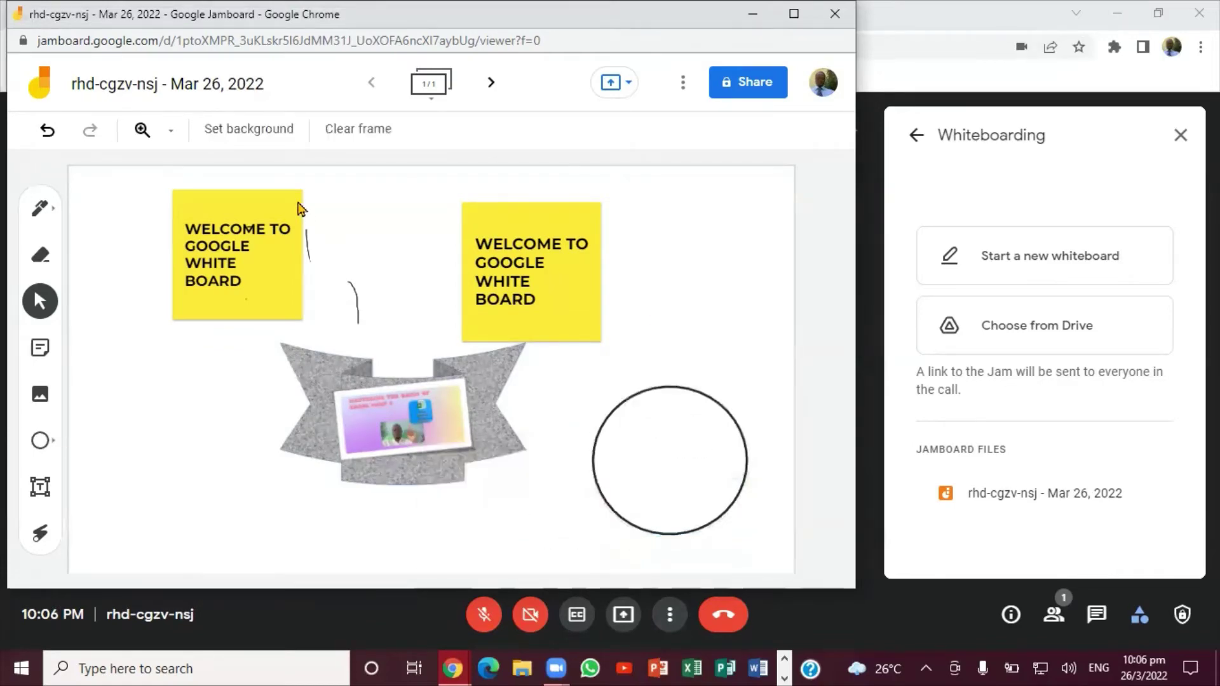
# Fill the circle in the lower-right area of the whiteboard with light red
pyautogui.click(621, 462)
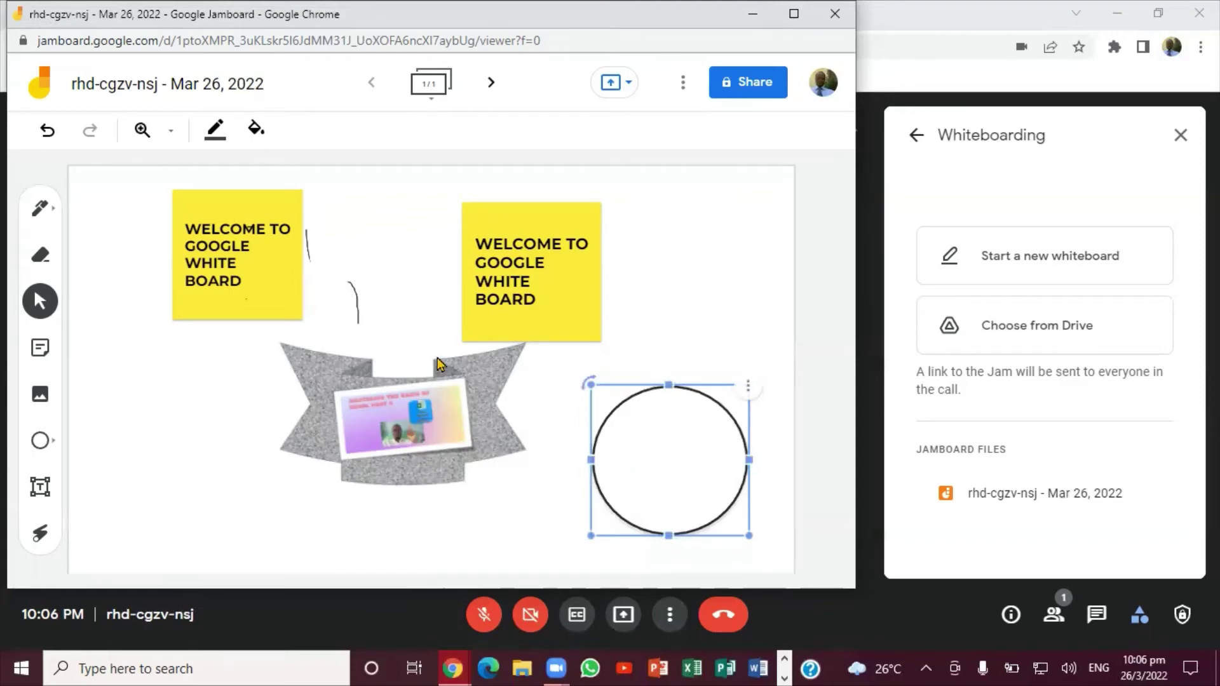
pyautogui.click(255, 131)
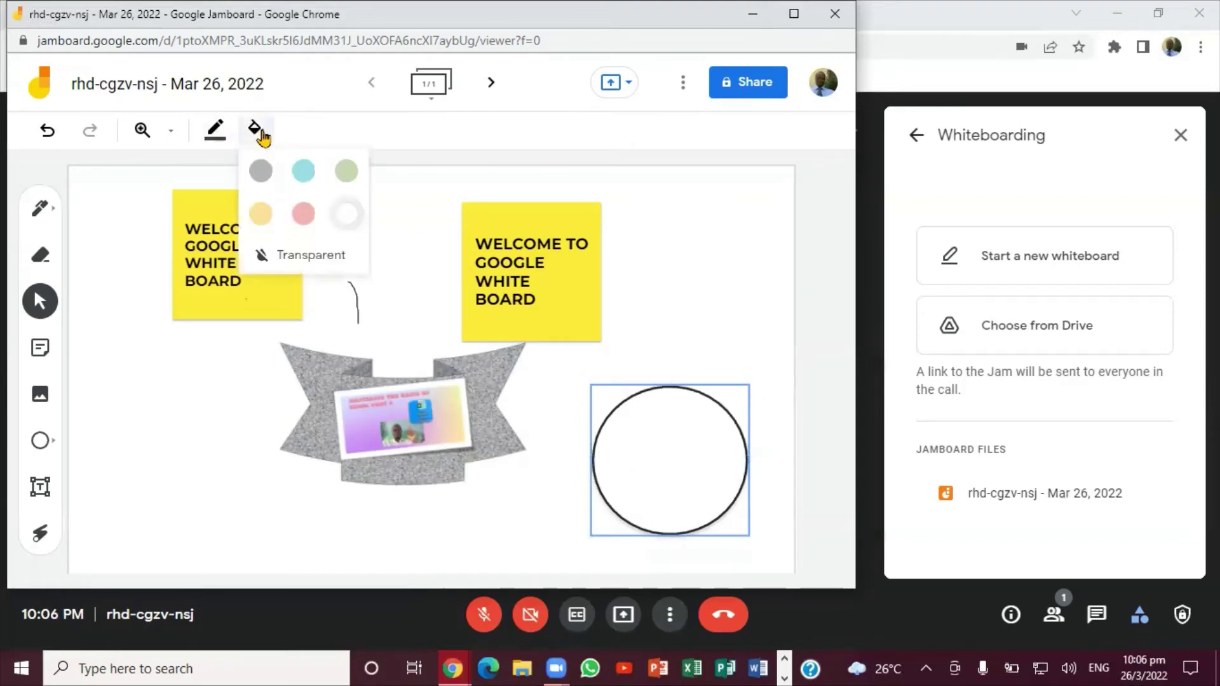
pyautogui.click(305, 215)
pyautogui.click(658, 452)
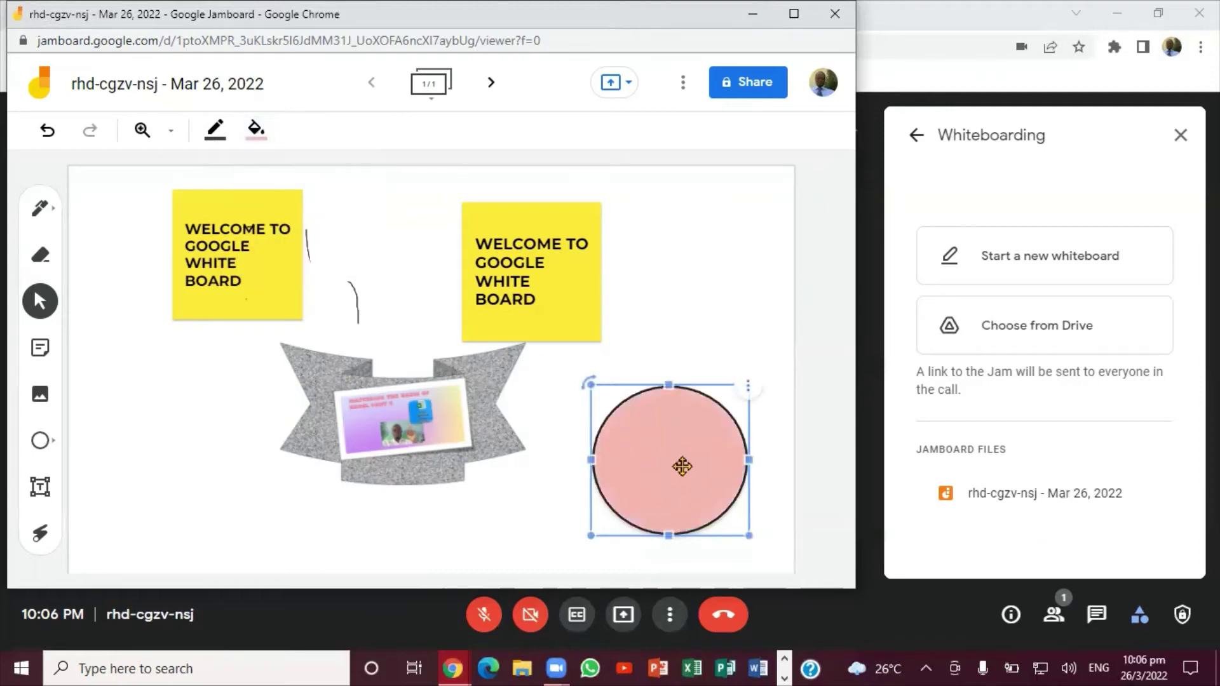
# Try a blue border on the circle, and settle on red as its border colour
pyautogui.click(216, 130)
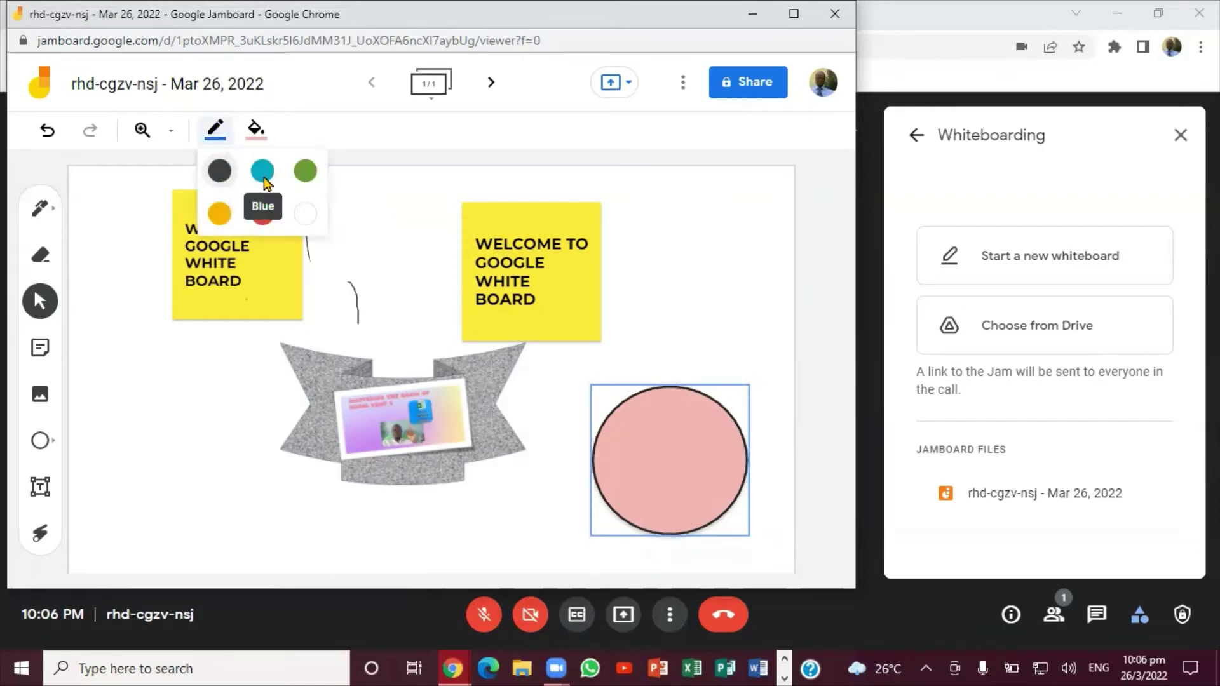
pyautogui.click(262, 172)
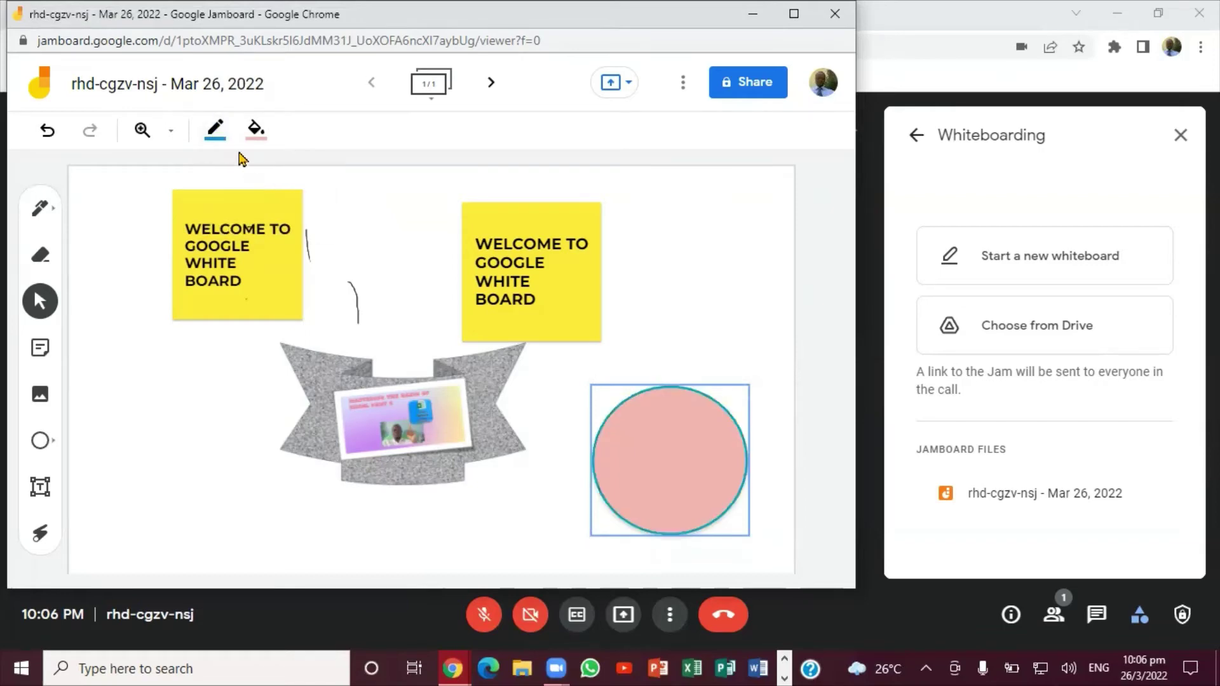
pyautogui.click(216, 132)
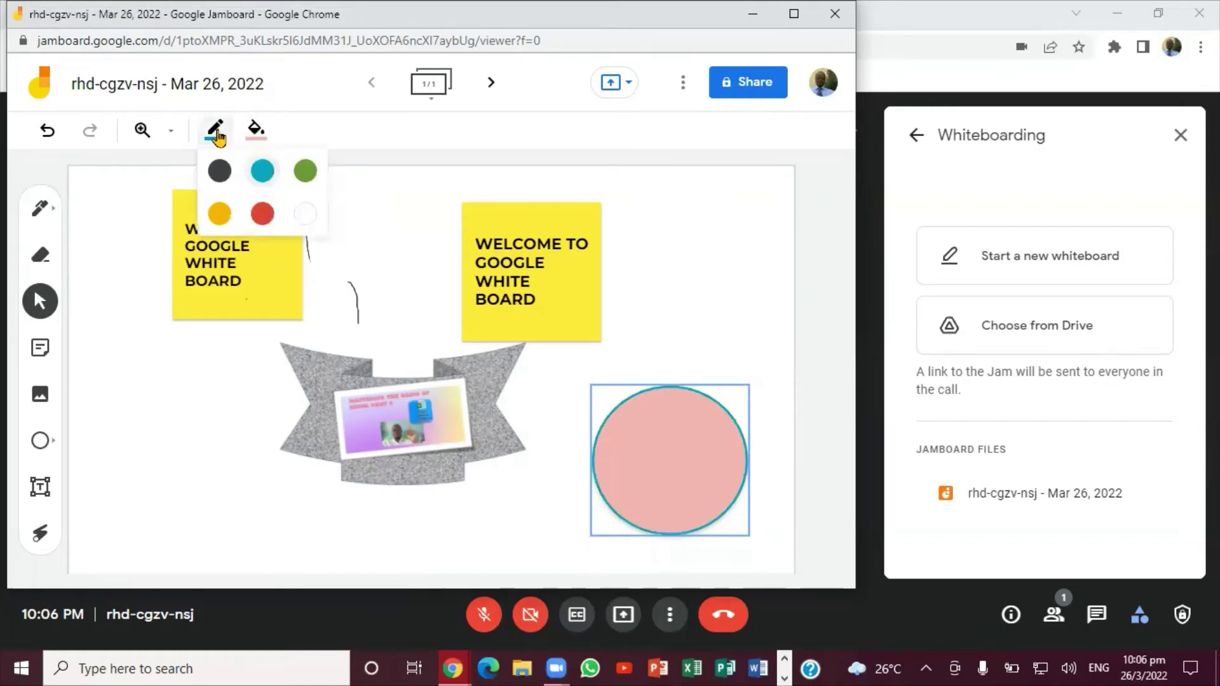
pyautogui.click(262, 213)
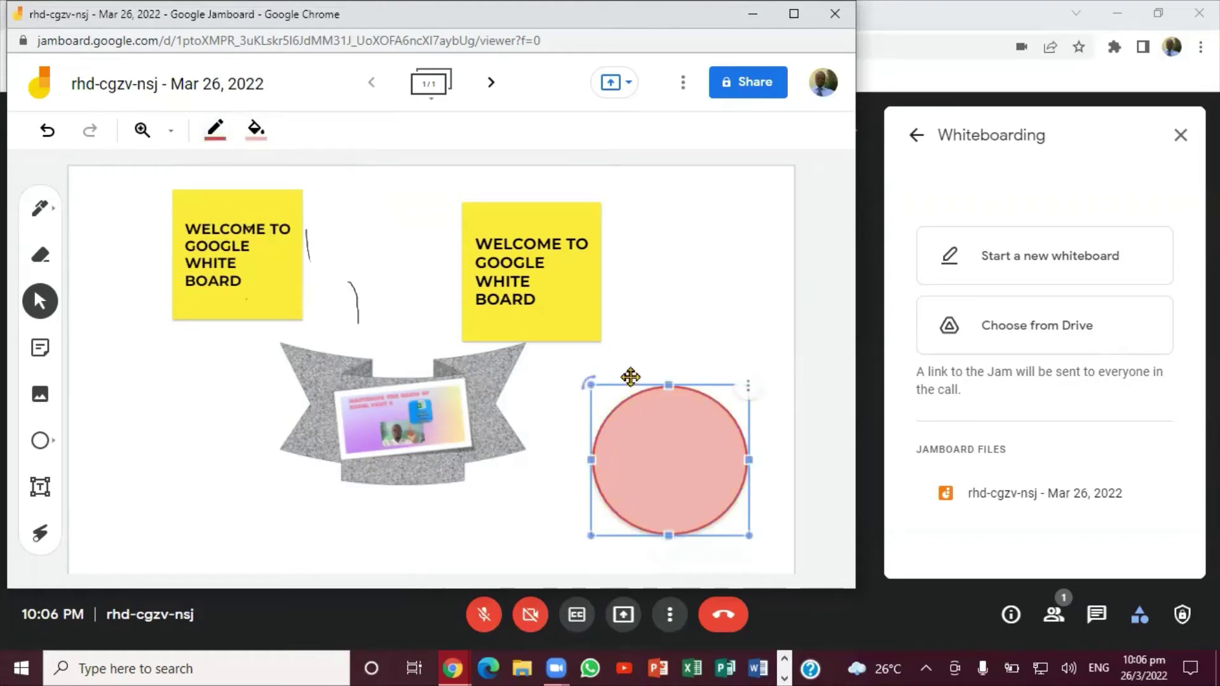
pyautogui.click(696, 328)
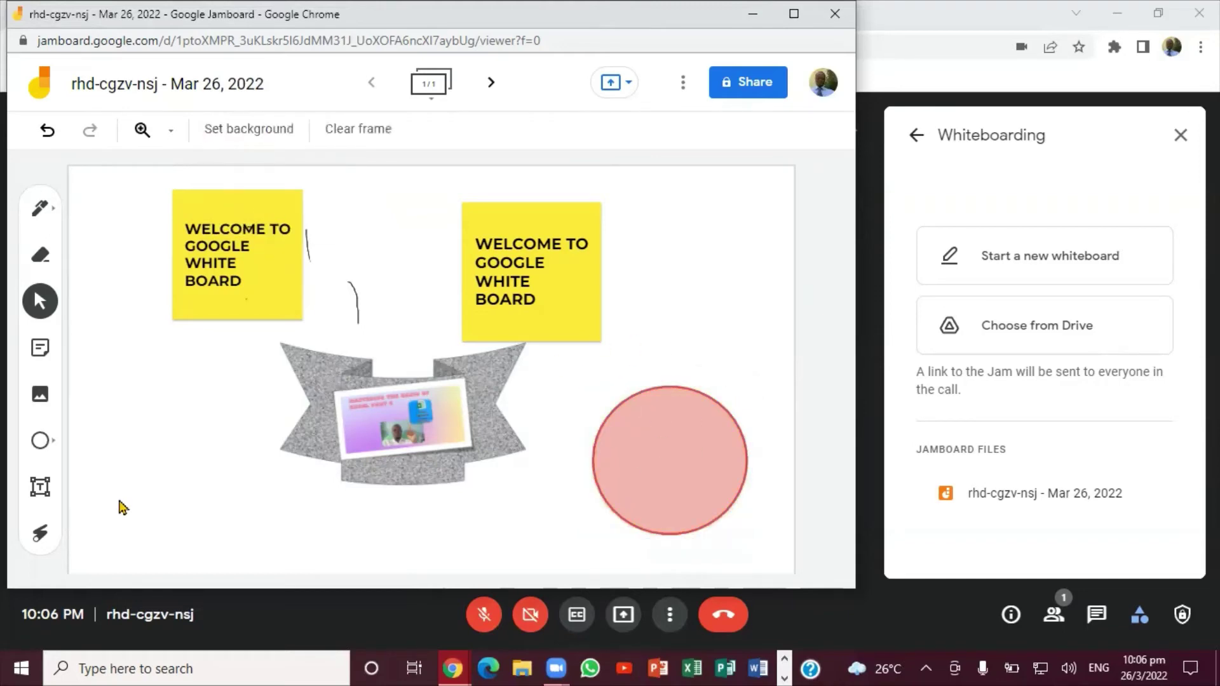
# Add a text box reading "GREETING" in the empty lower-left area of the whiteboard
pyautogui.click(40, 486)
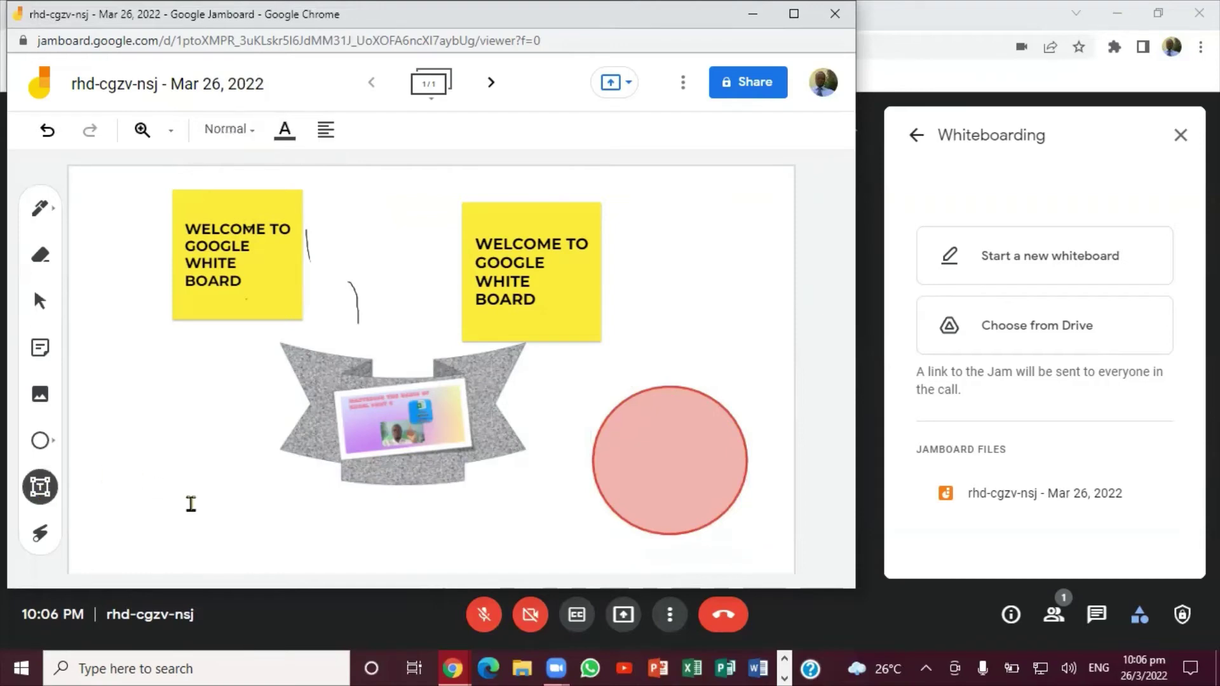
pyautogui.click(190, 504)
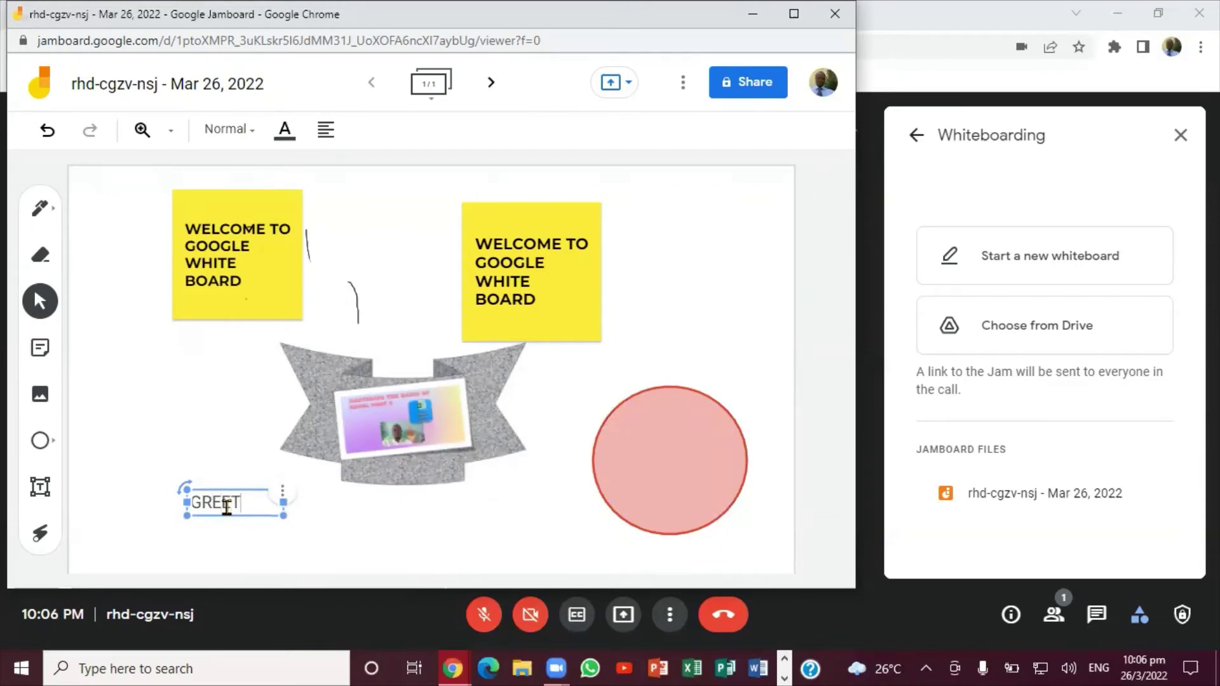
pyautogui.write('GREETING')
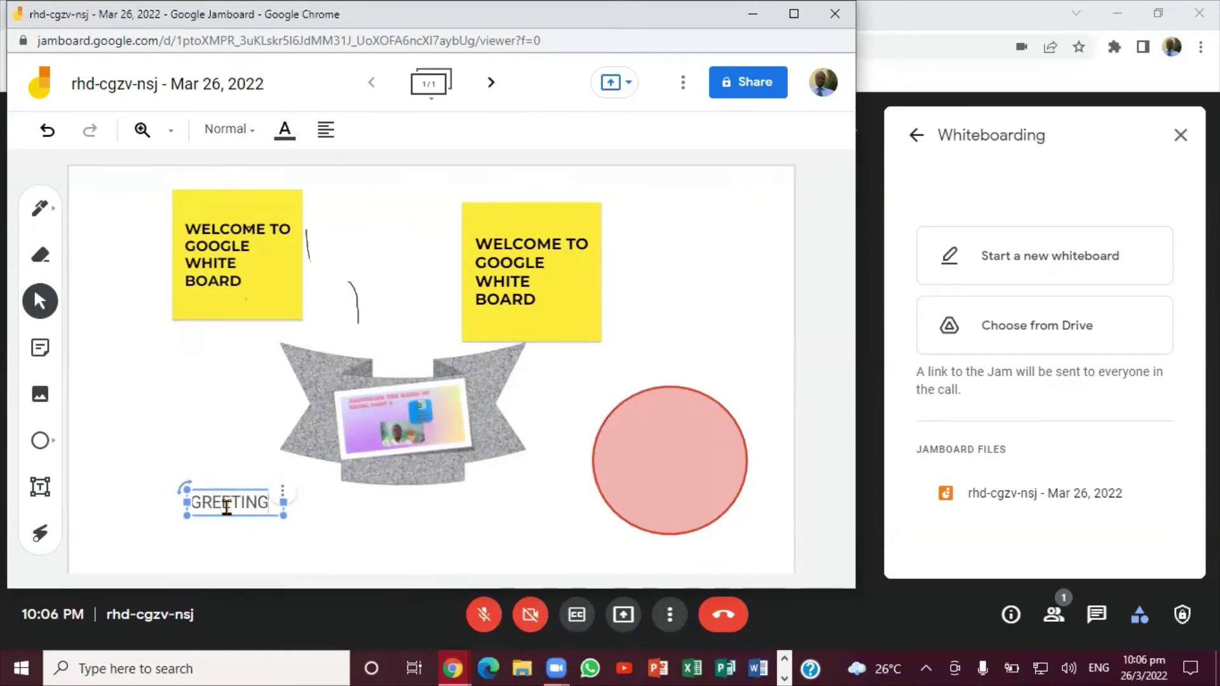
pyautogui.click(323, 511)
pyautogui.click(269, 505)
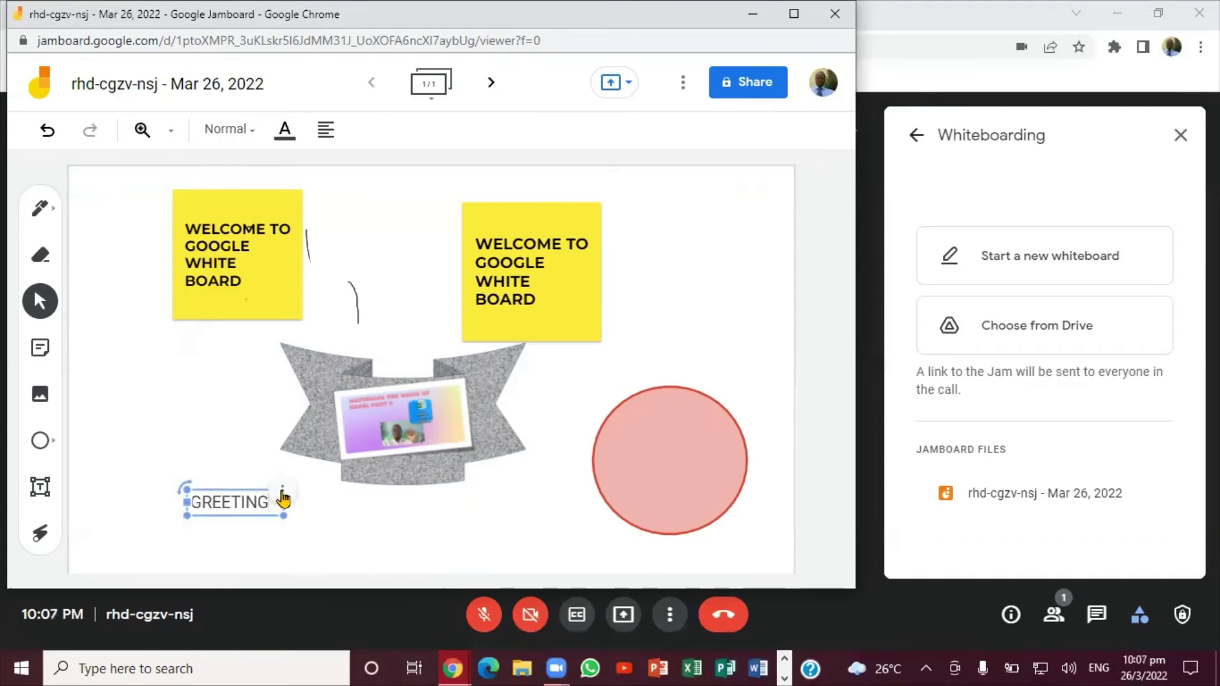
# Move the GREETING text onto the lower fold of the grey banner image, just under the picture
pyautogui.click(282, 494)
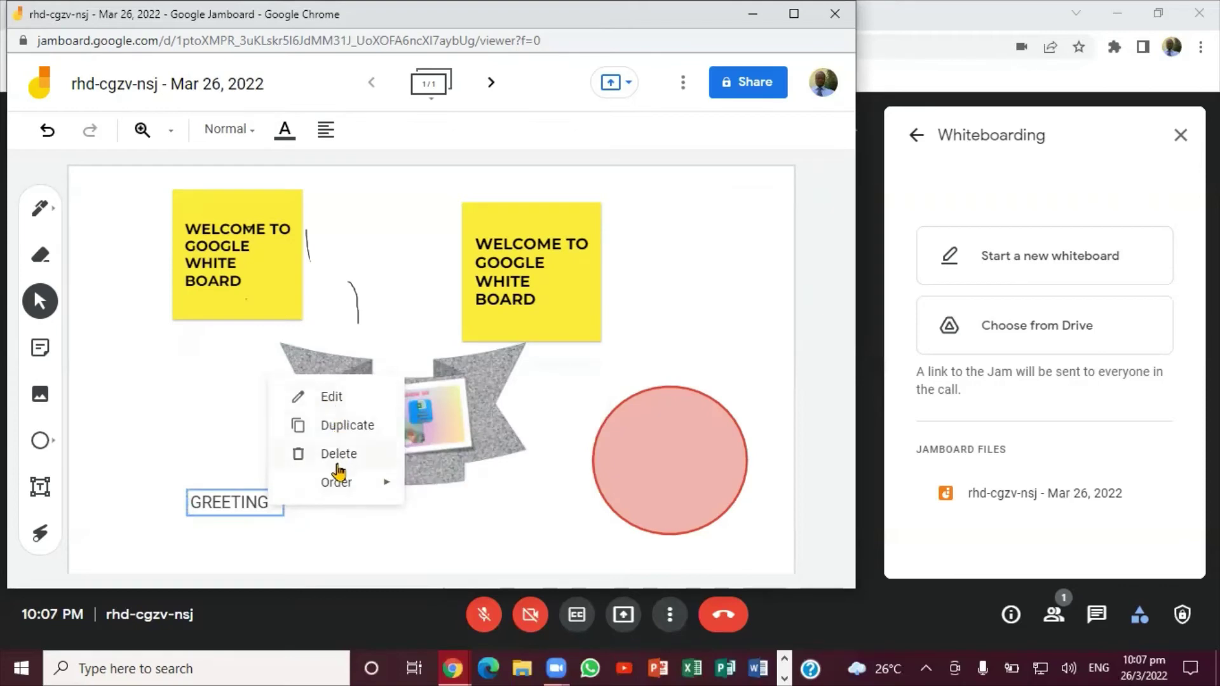
pyautogui.moveTo(337, 482)
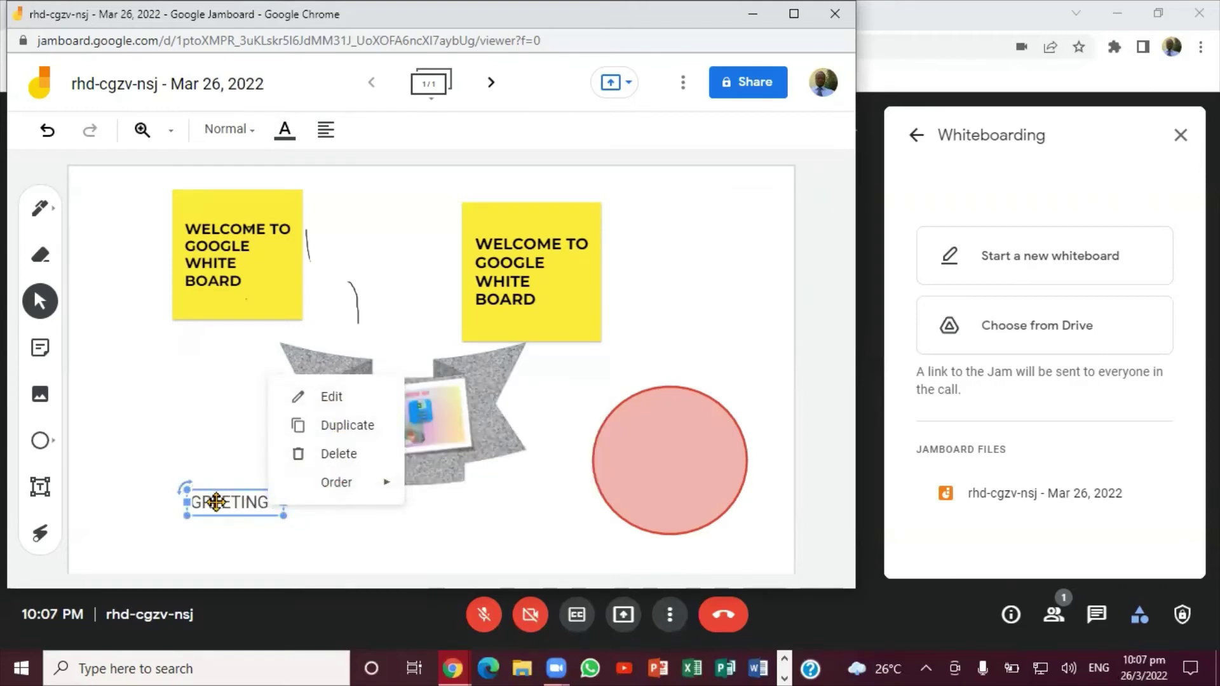
pyautogui.moveTo(215, 491); pyautogui.dragTo(383, 466)
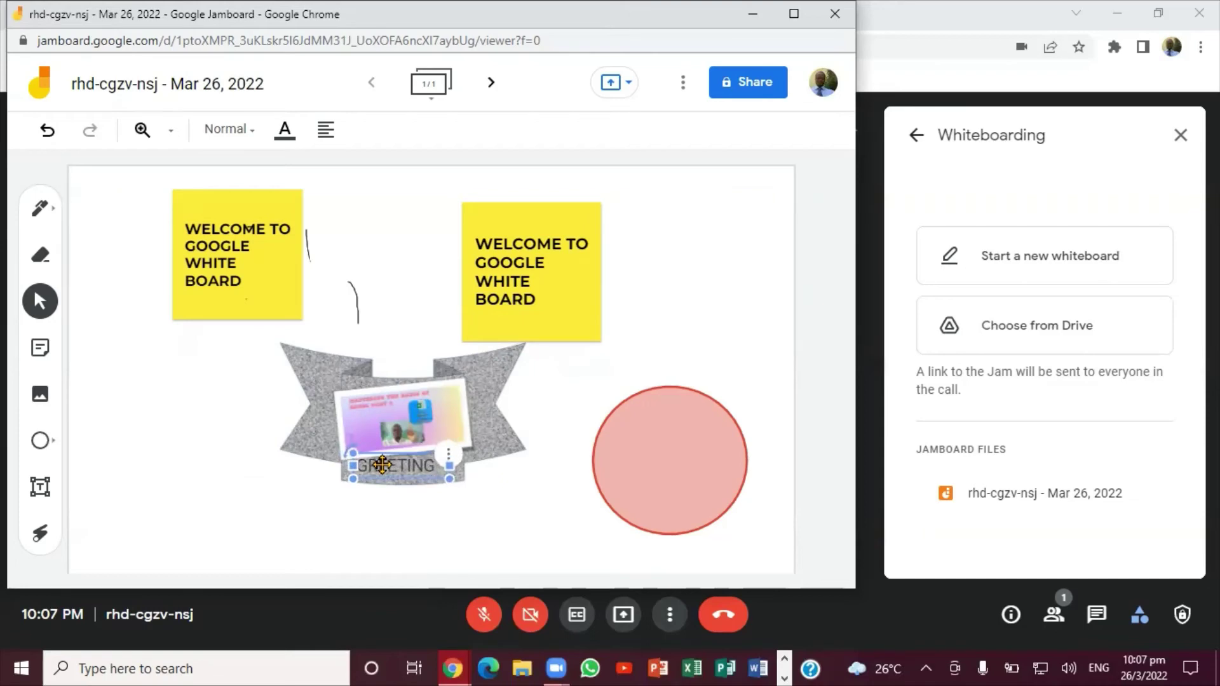
pyautogui.click(331, 537)
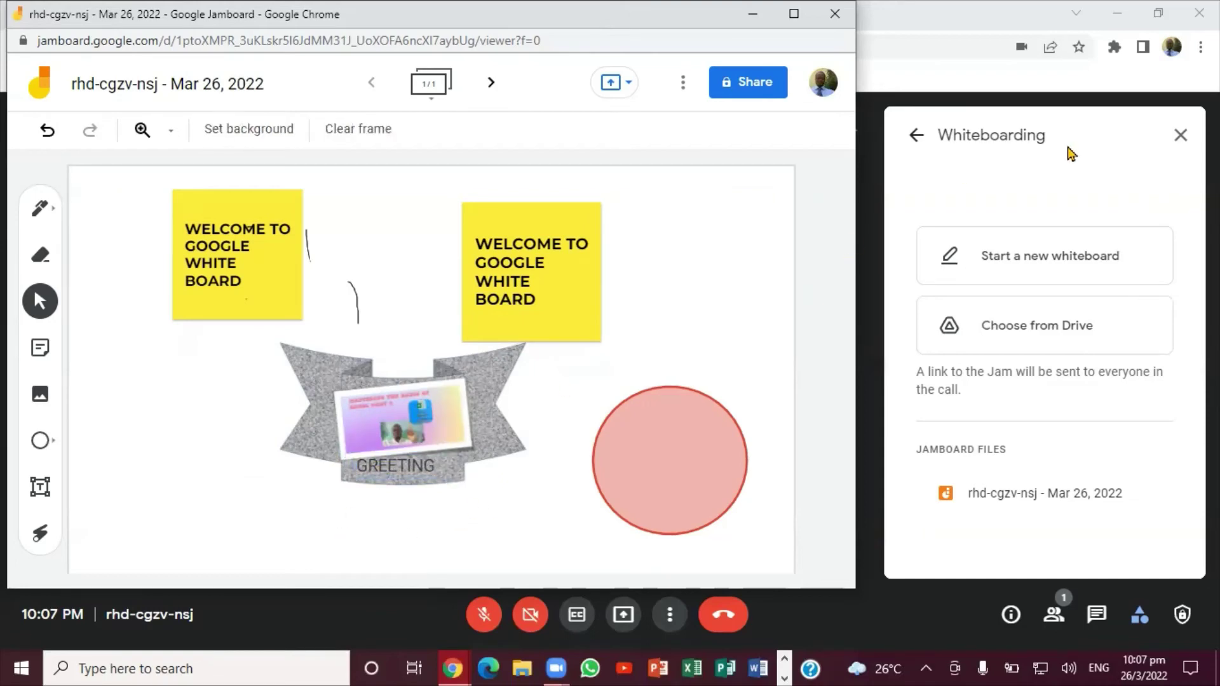
# Return from the whiteboard window to the Google Meet call, and dismiss its whiteboarding pane
pyautogui.click(1177, 140)
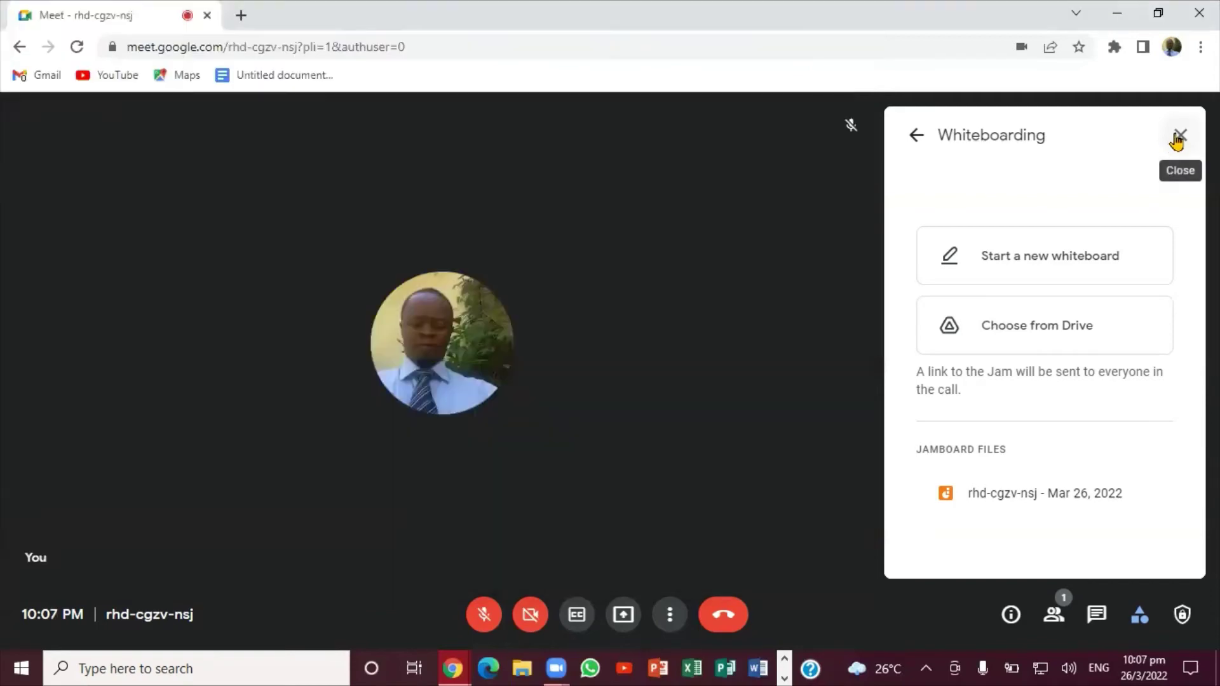
pyautogui.click(1177, 140)
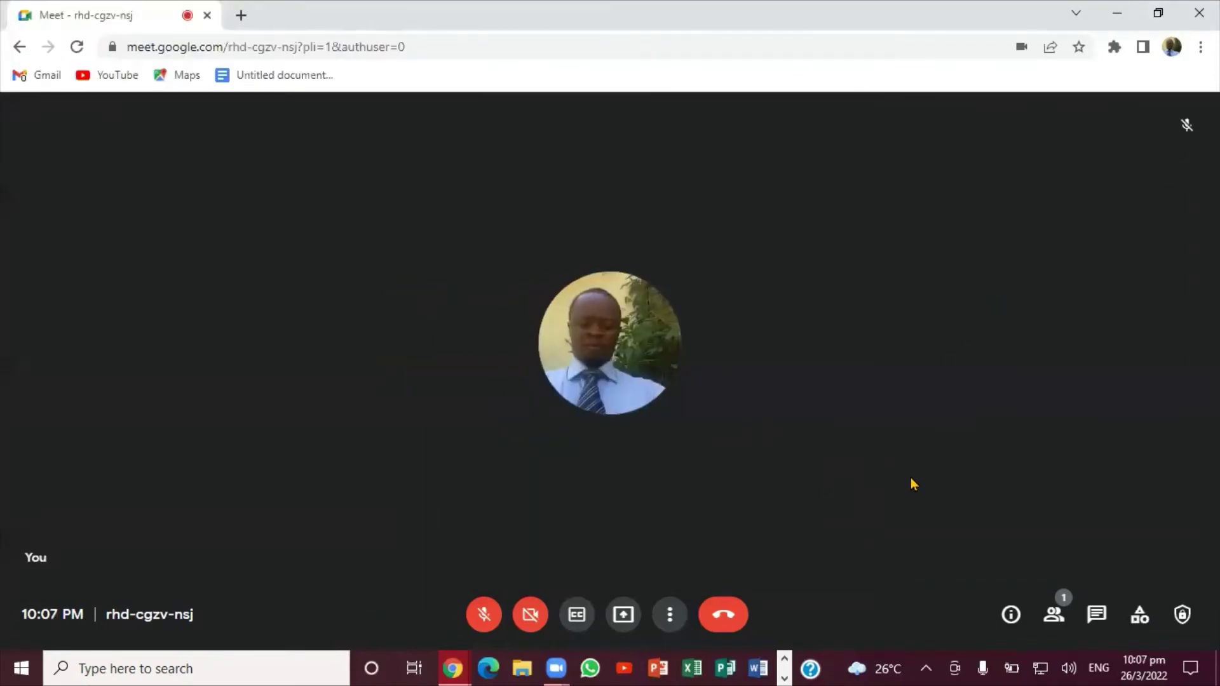
# Try the Tiled and Spotlight meeting layouts, and set the layout back to Auto
pyautogui.click(670, 614)
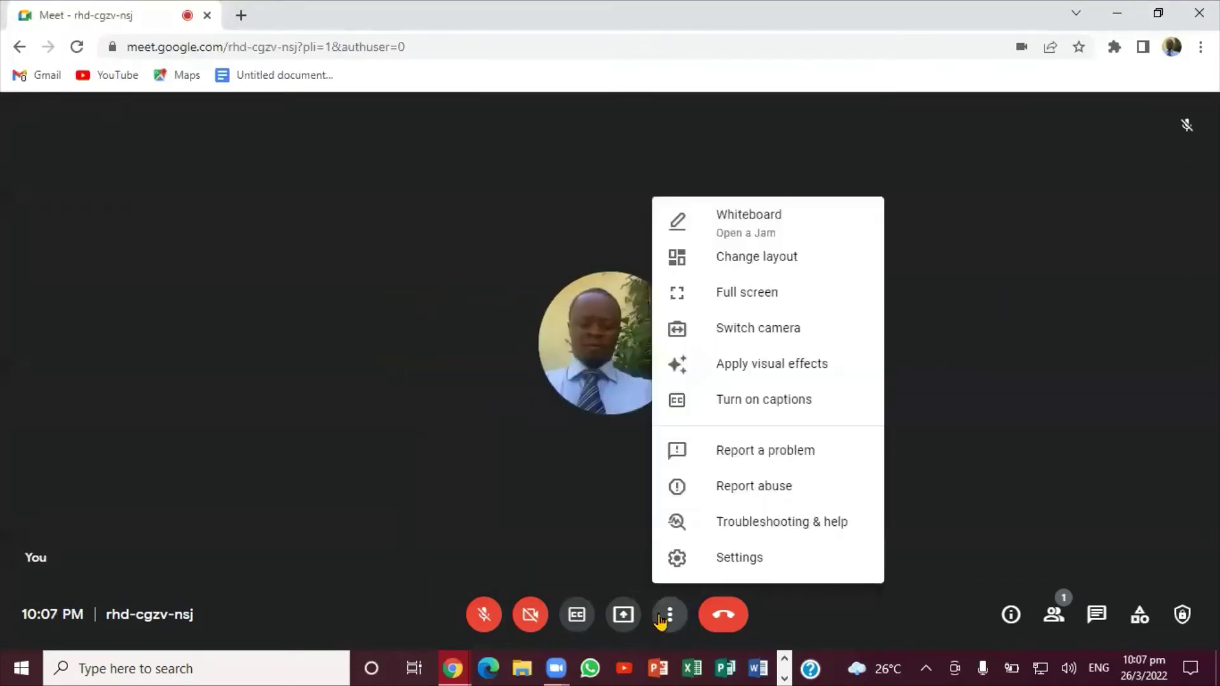
pyautogui.click(783, 257)
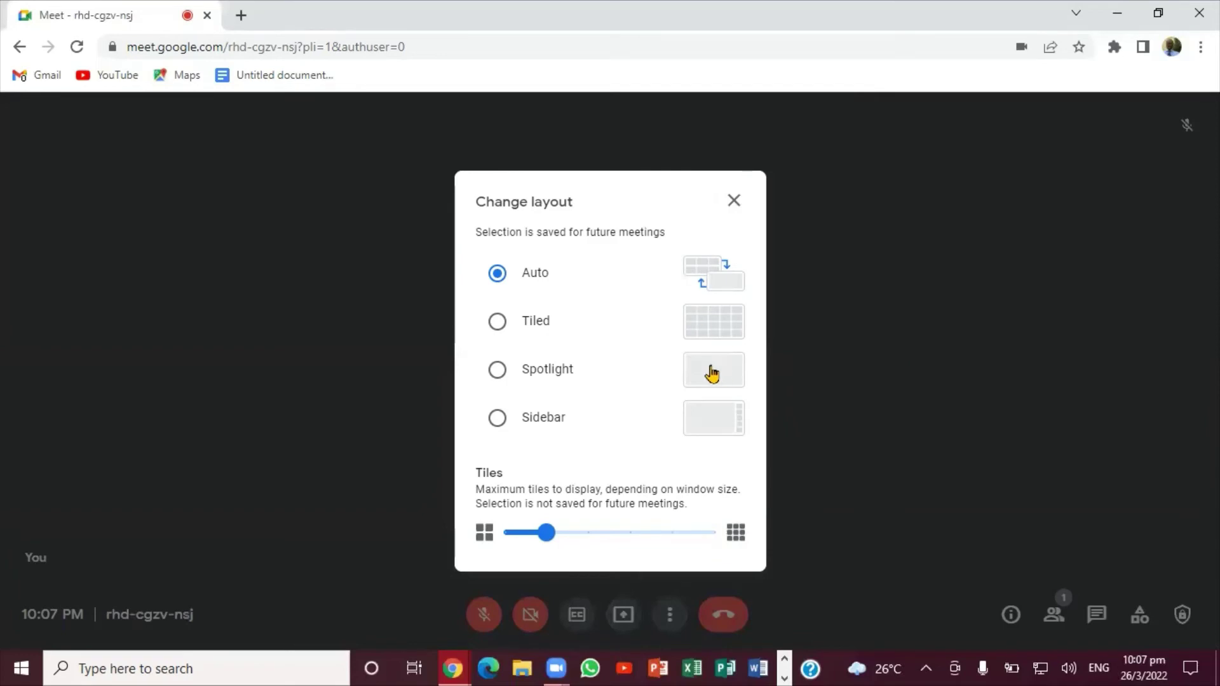
pyautogui.click(504, 322)
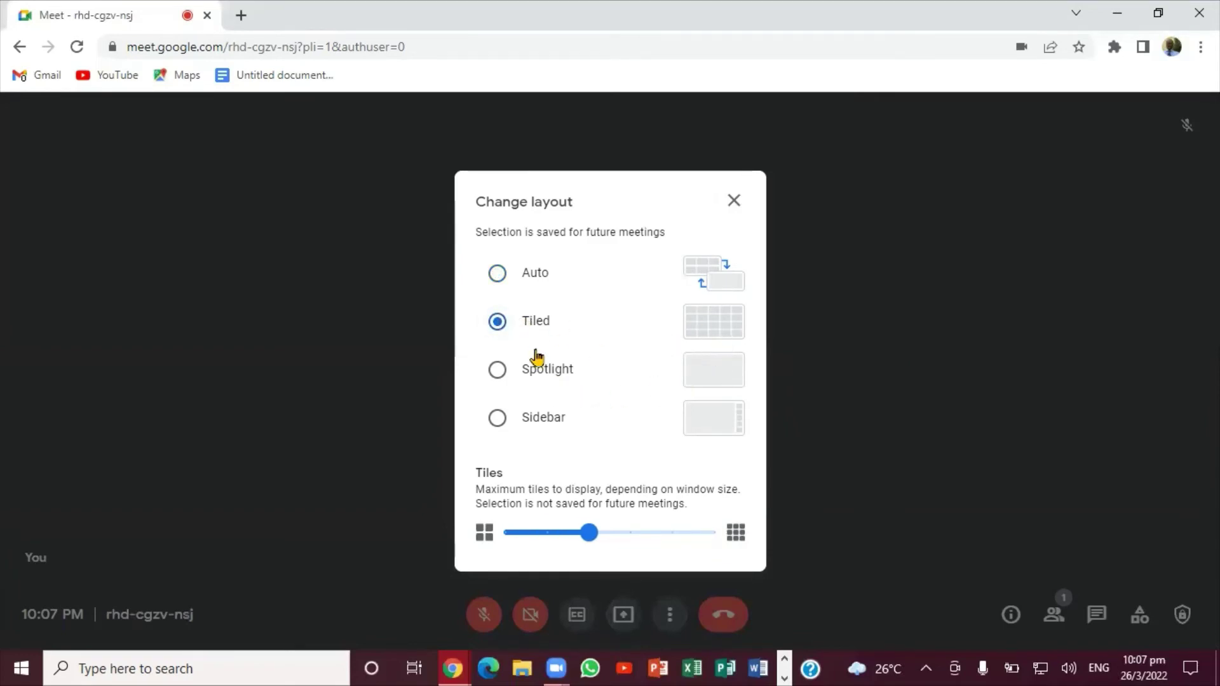
pyautogui.click(498, 372)
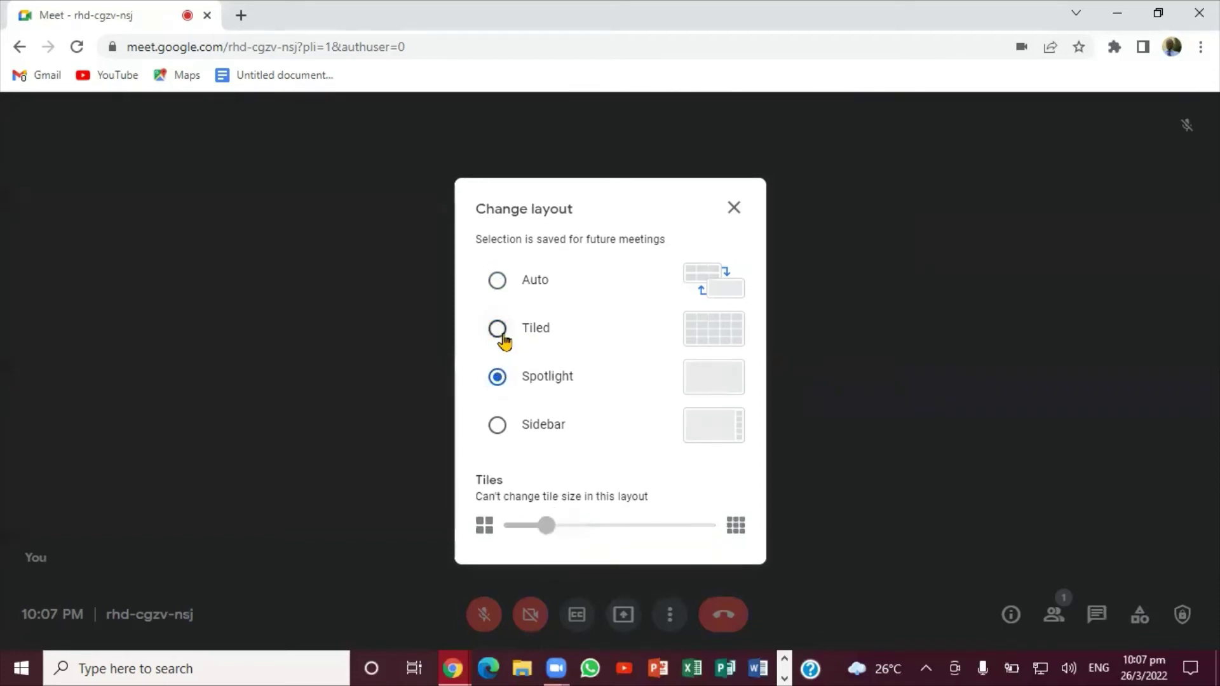
pyautogui.click(496, 280)
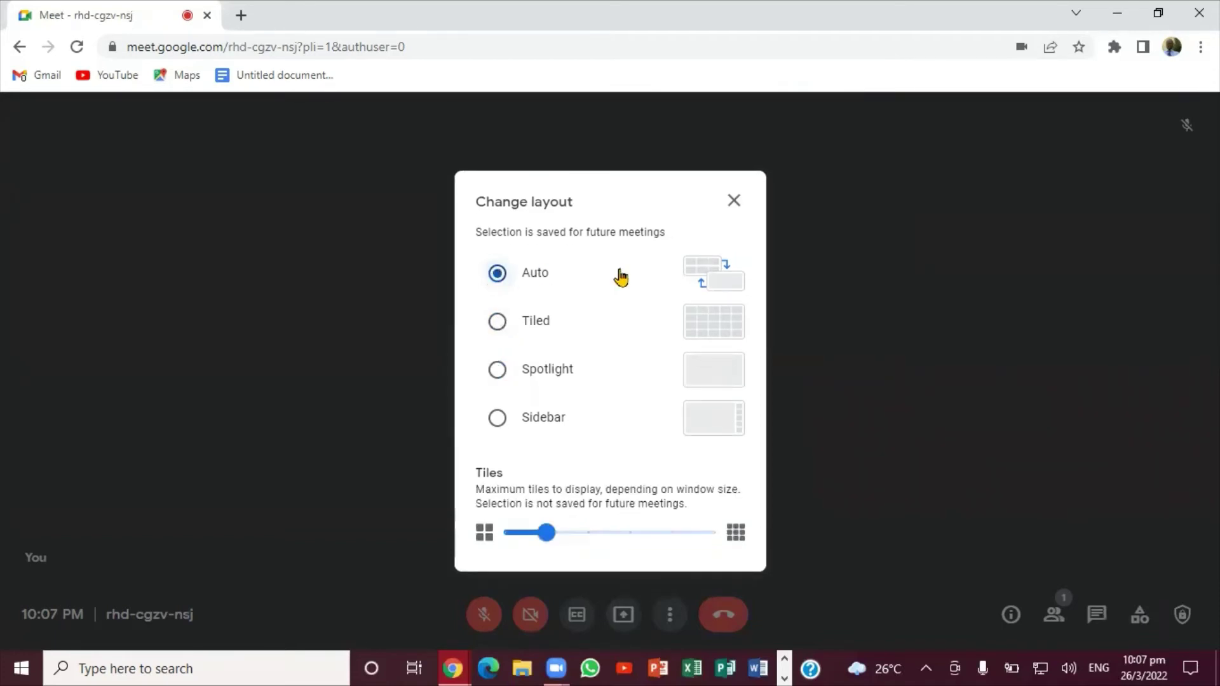
pyautogui.click(733, 203)
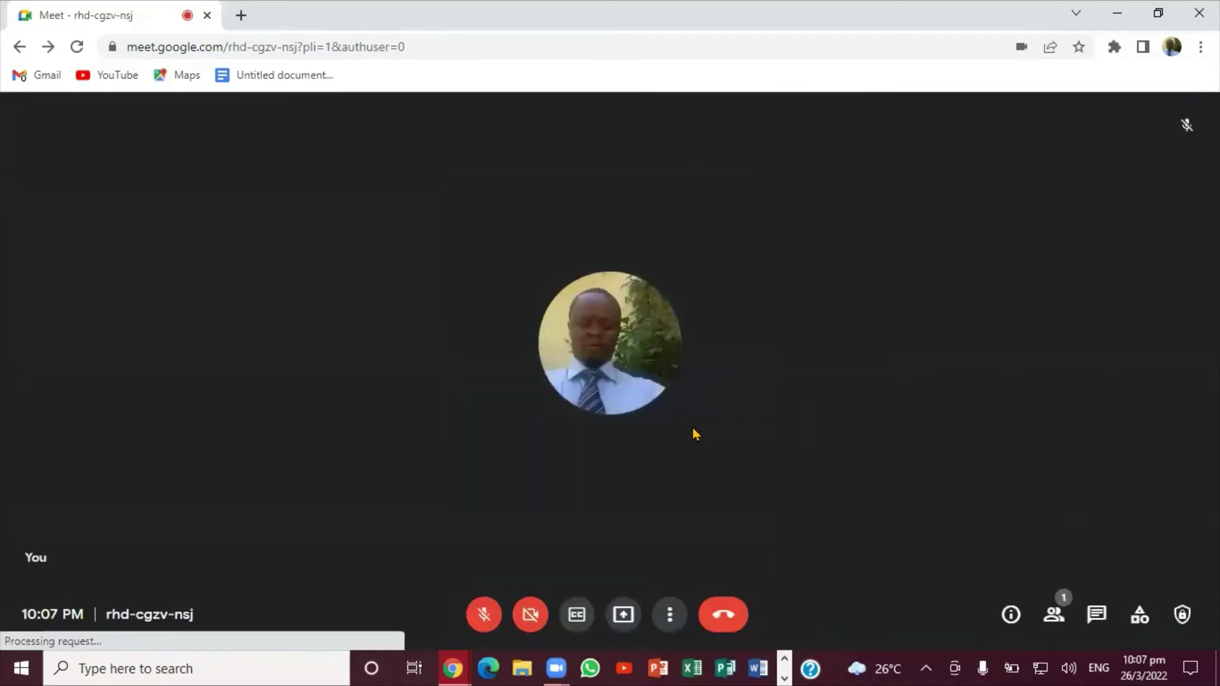
# Turn on captions for the meeting, and review the available meeting languages in the caption settings
pyautogui.click(665, 613)
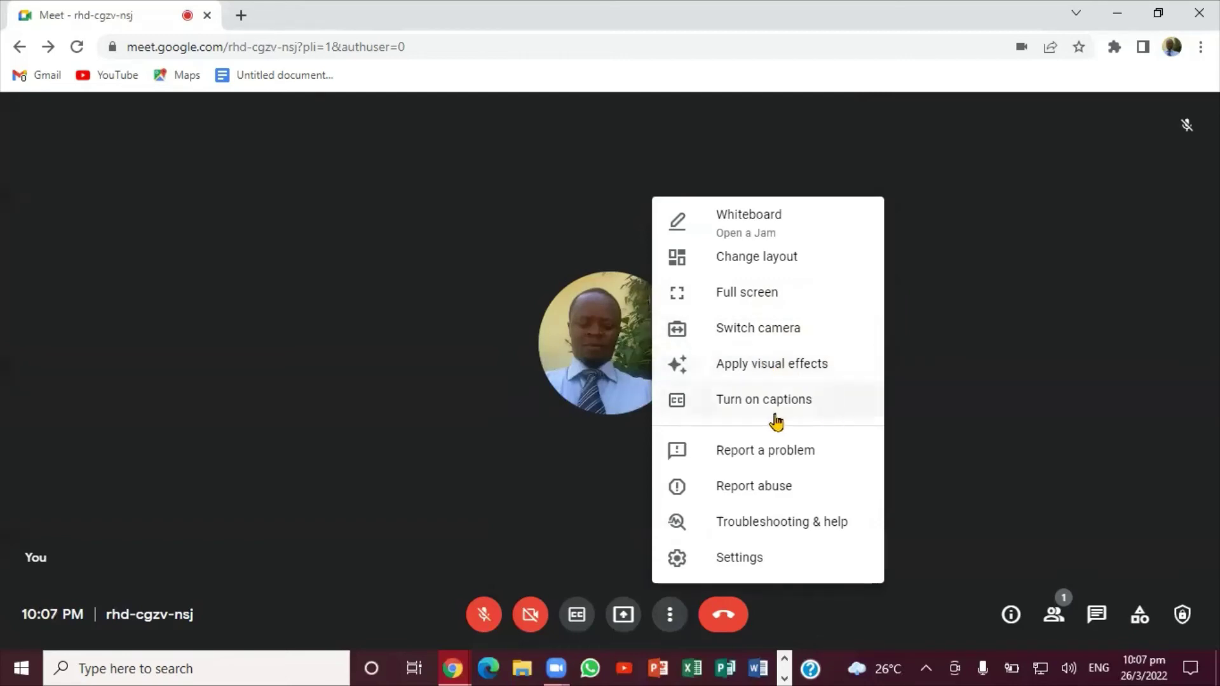
pyautogui.click(750, 400)
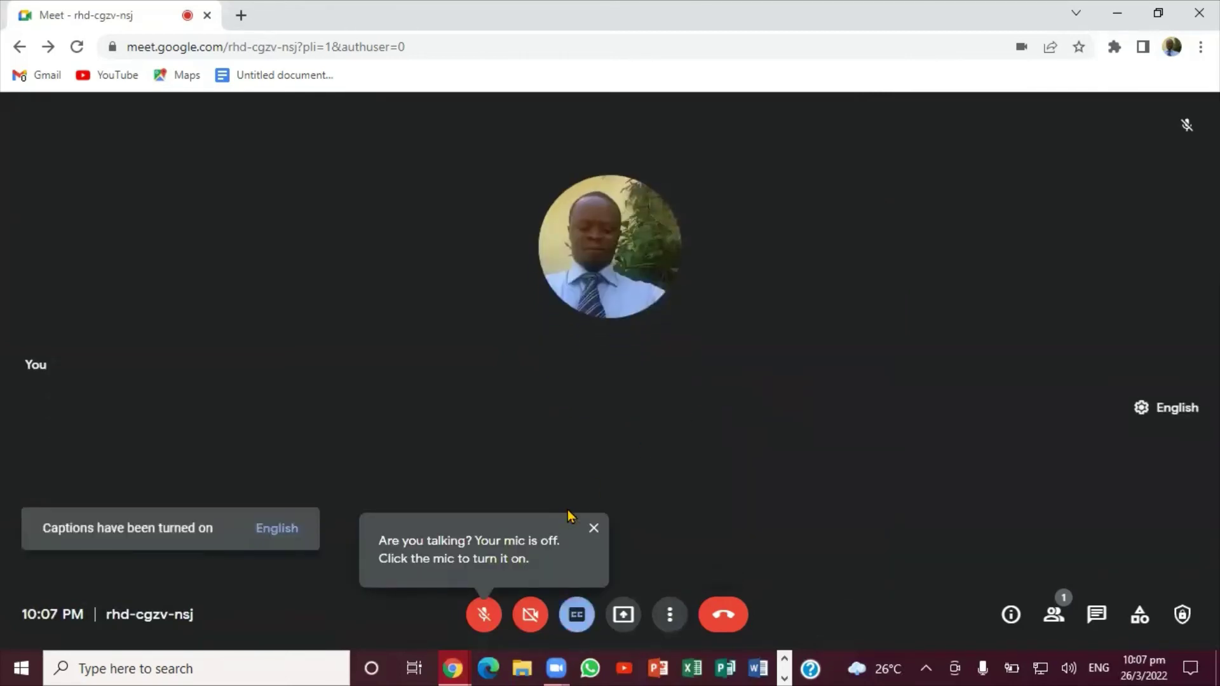
pyautogui.click(277, 528)
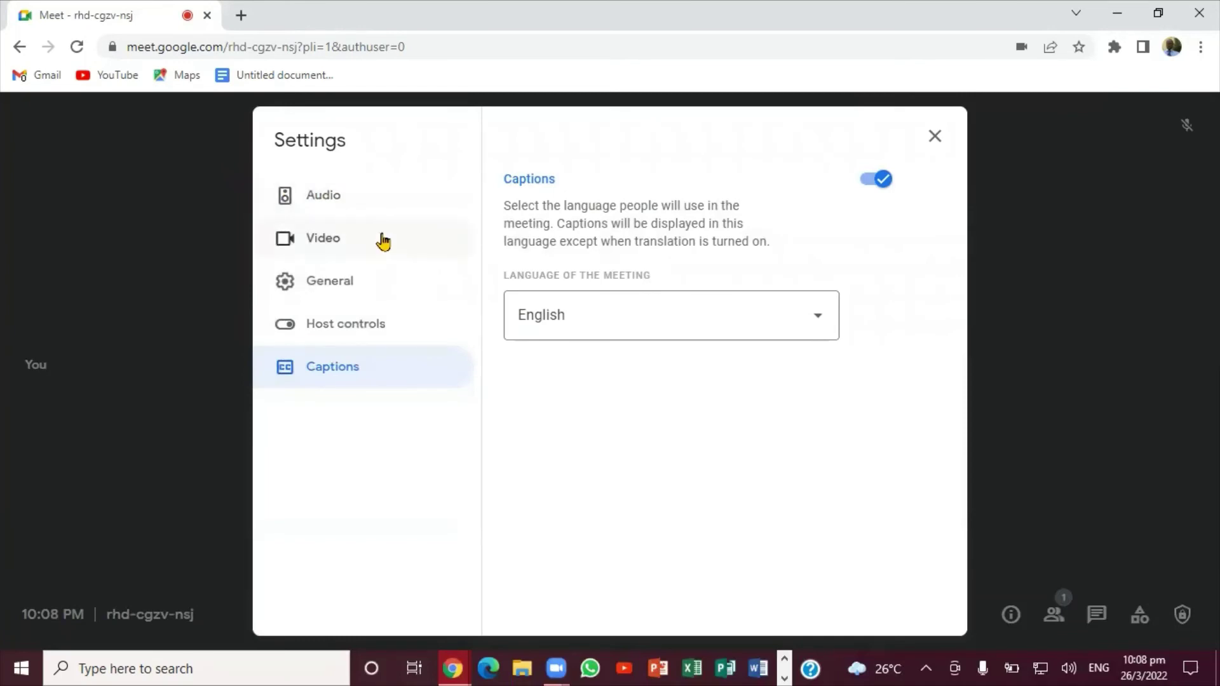
pyautogui.click(820, 318)
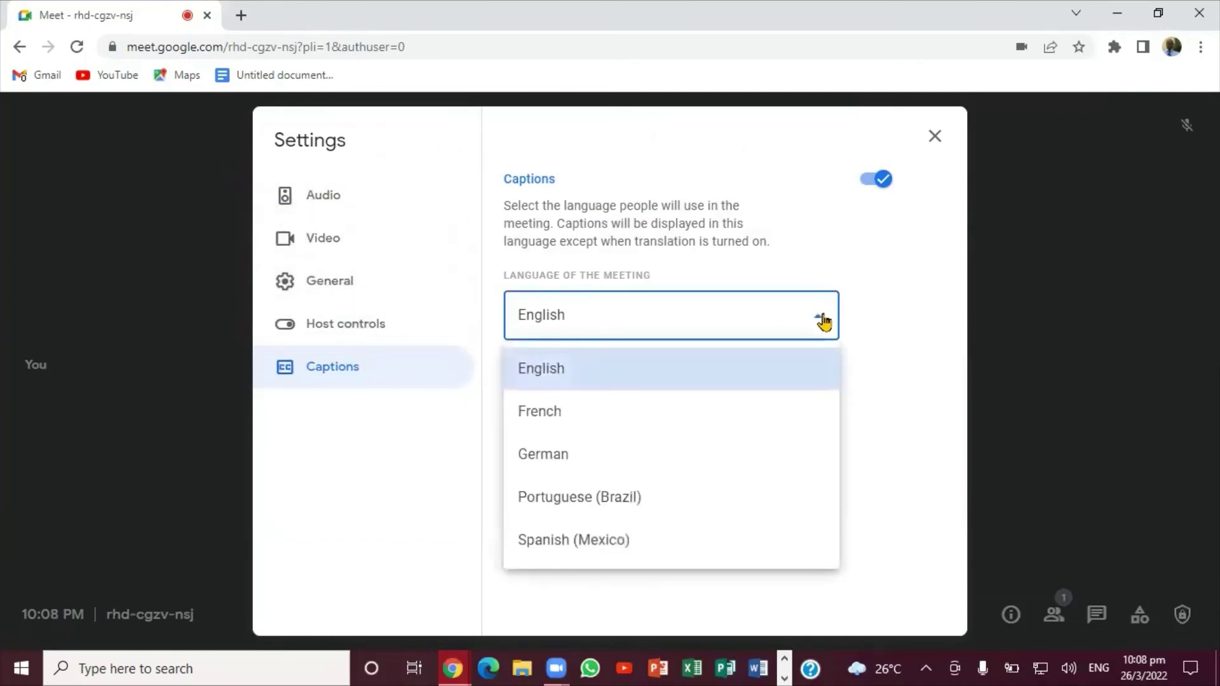
pyautogui.click(888, 311)
pyautogui.click(933, 138)
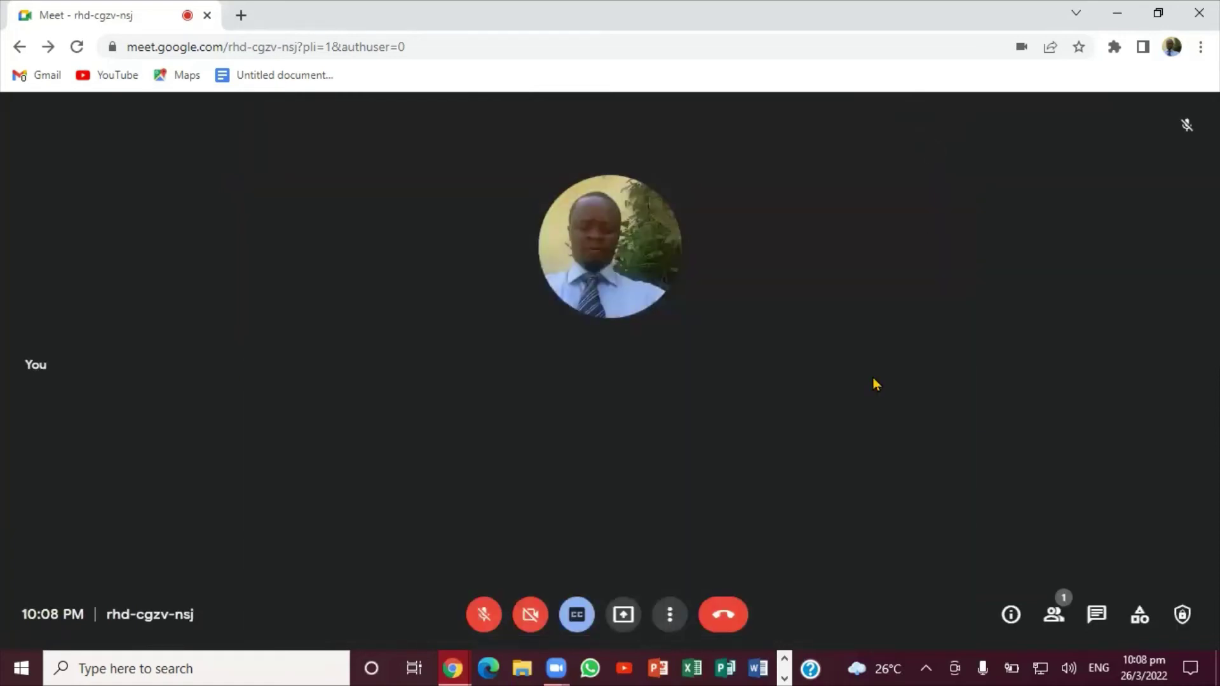
pyautogui.click(667, 614)
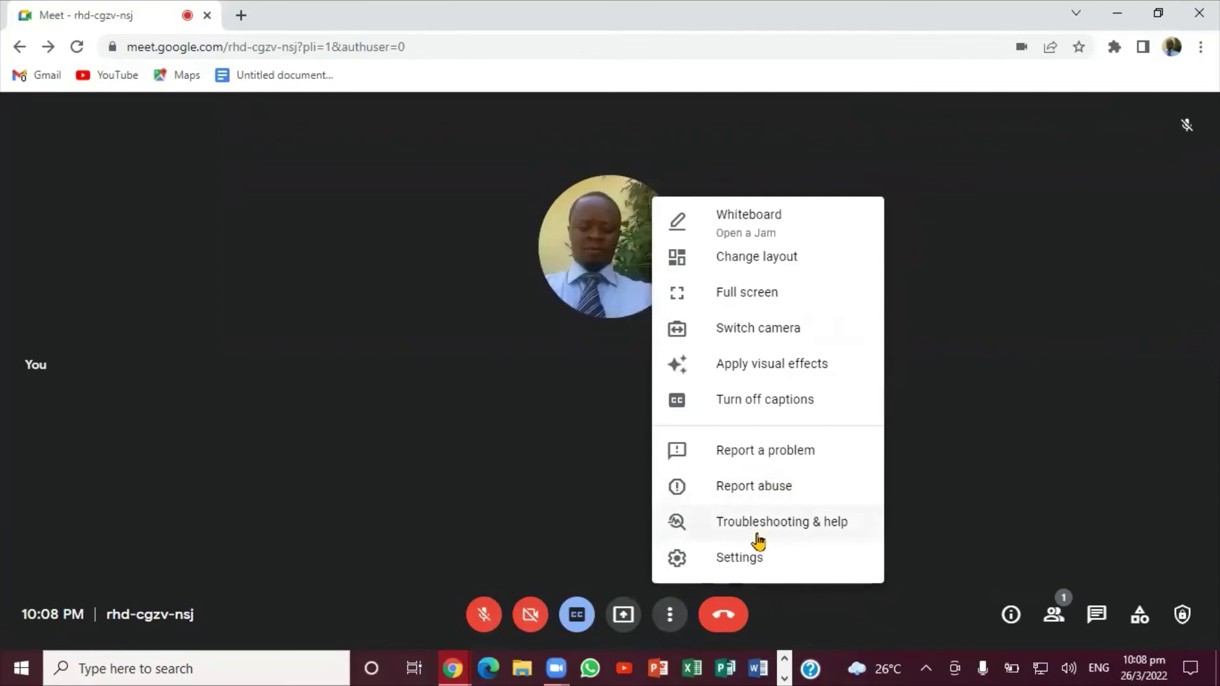
pyautogui.click(943, 425)
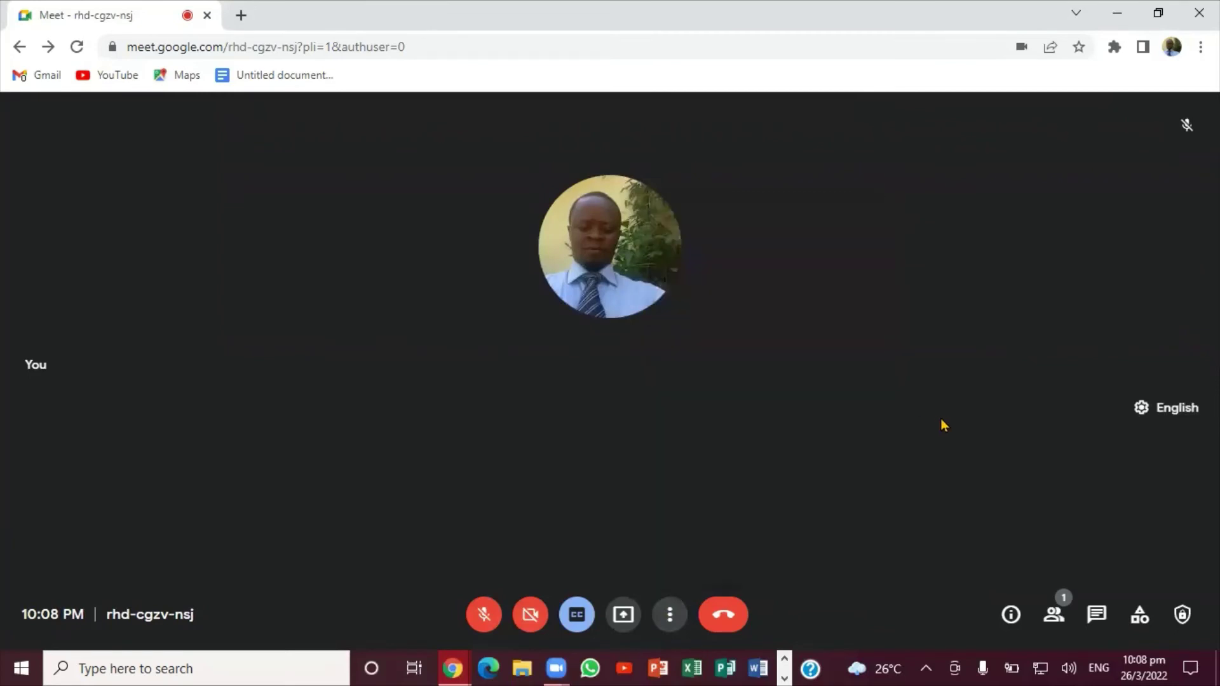
# Show the meeting details with the joining info
pyautogui.click(1010, 614)
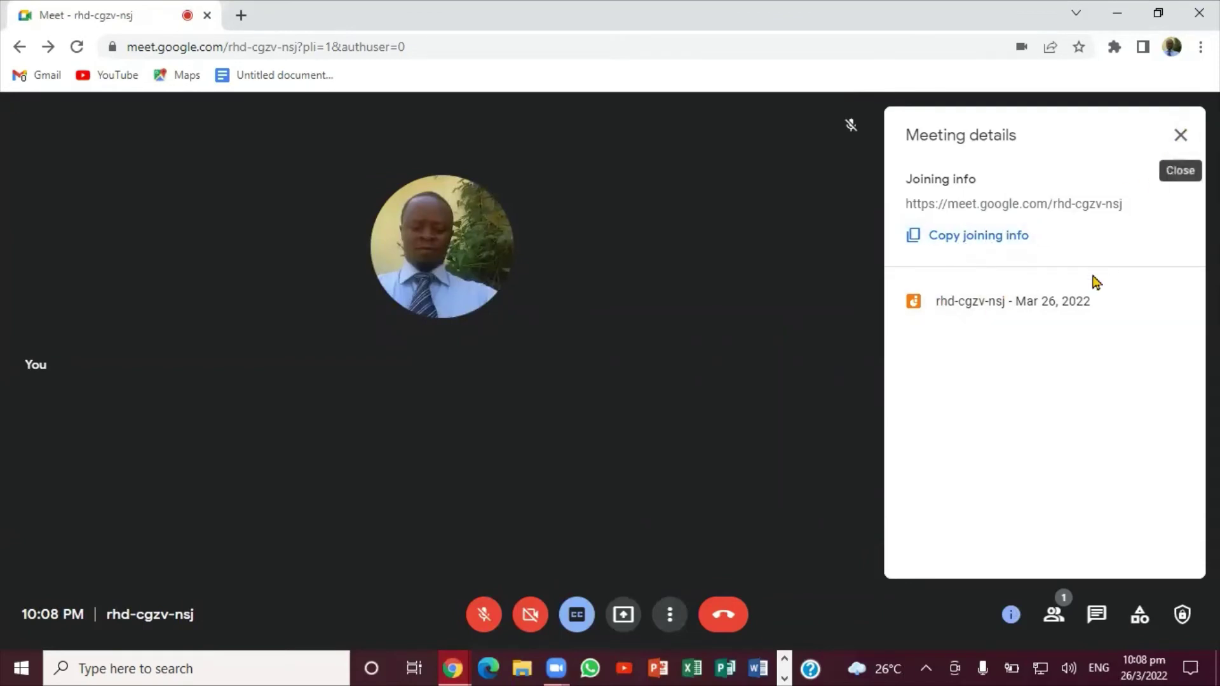
# Dismiss the meeting details, and send an email invitation to the call to the first suggested contact from the people list
pyautogui.click(1179, 136)
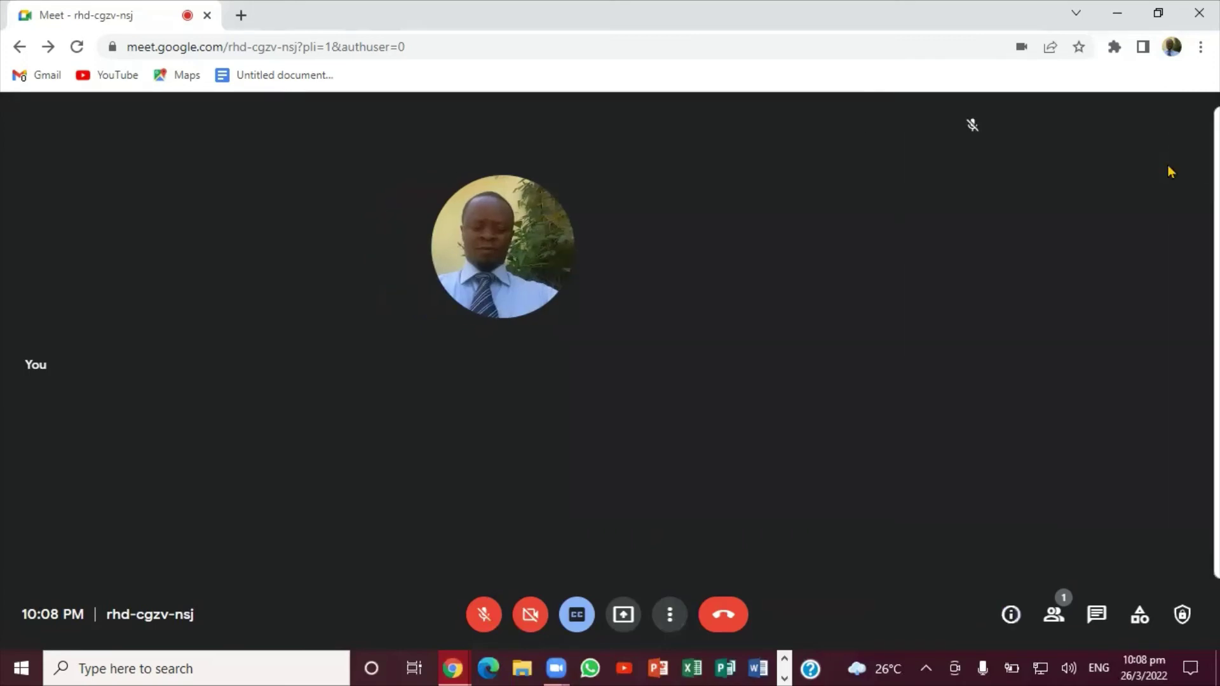
pyautogui.click(1055, 615)
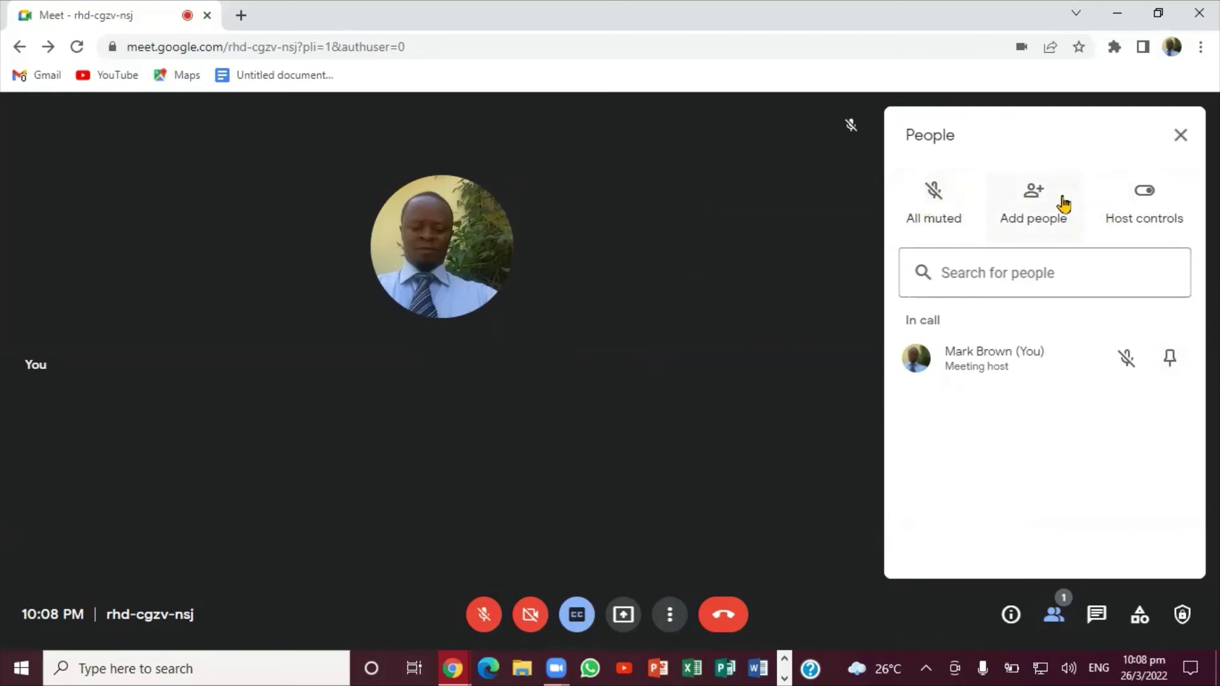
pyautogui.click(1039, 205)
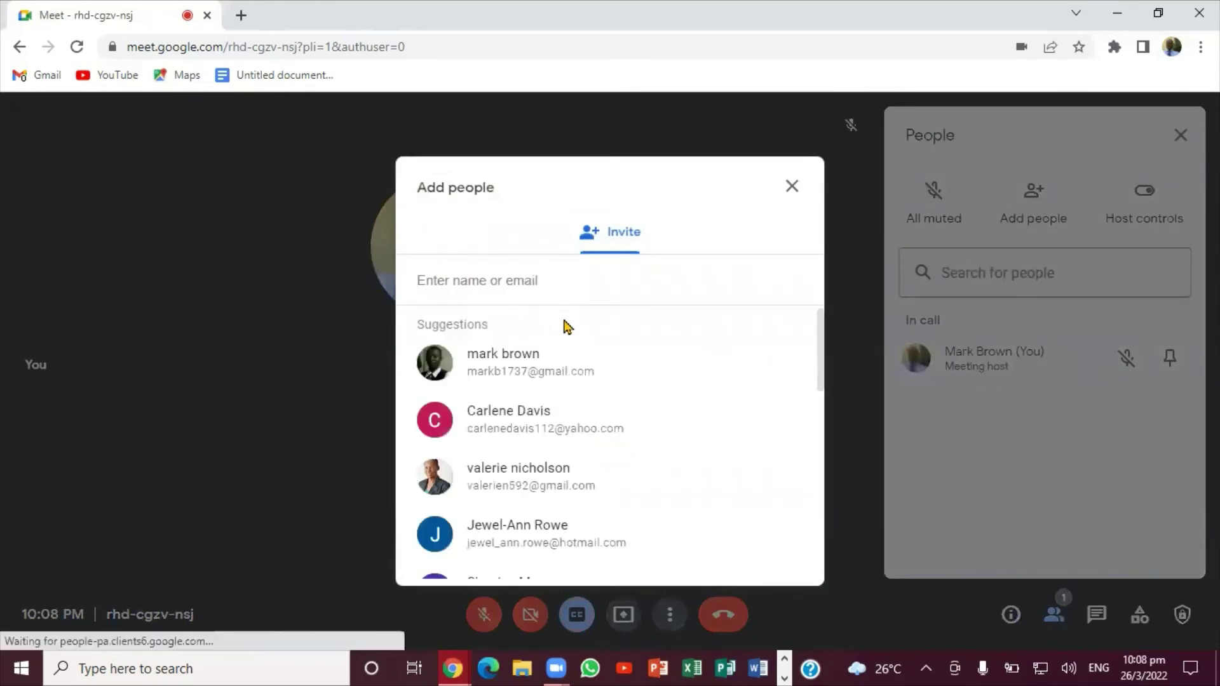
pyautogui.click(492, 355)
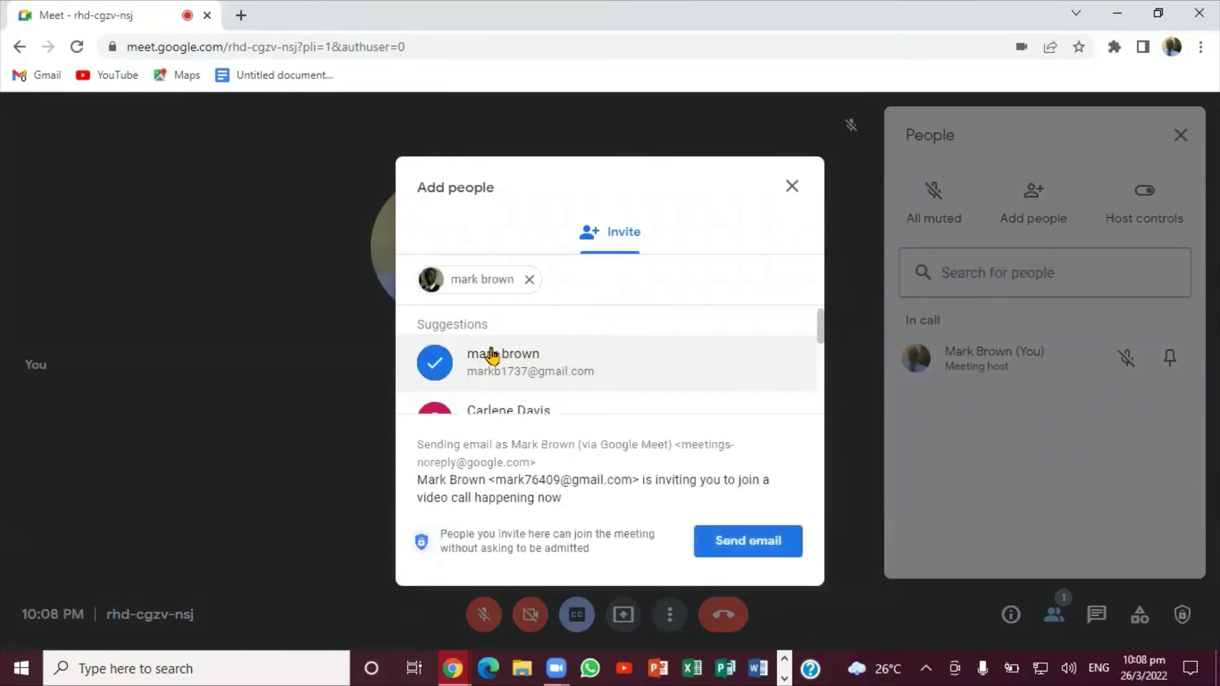
pyautogui.click(753, 541)
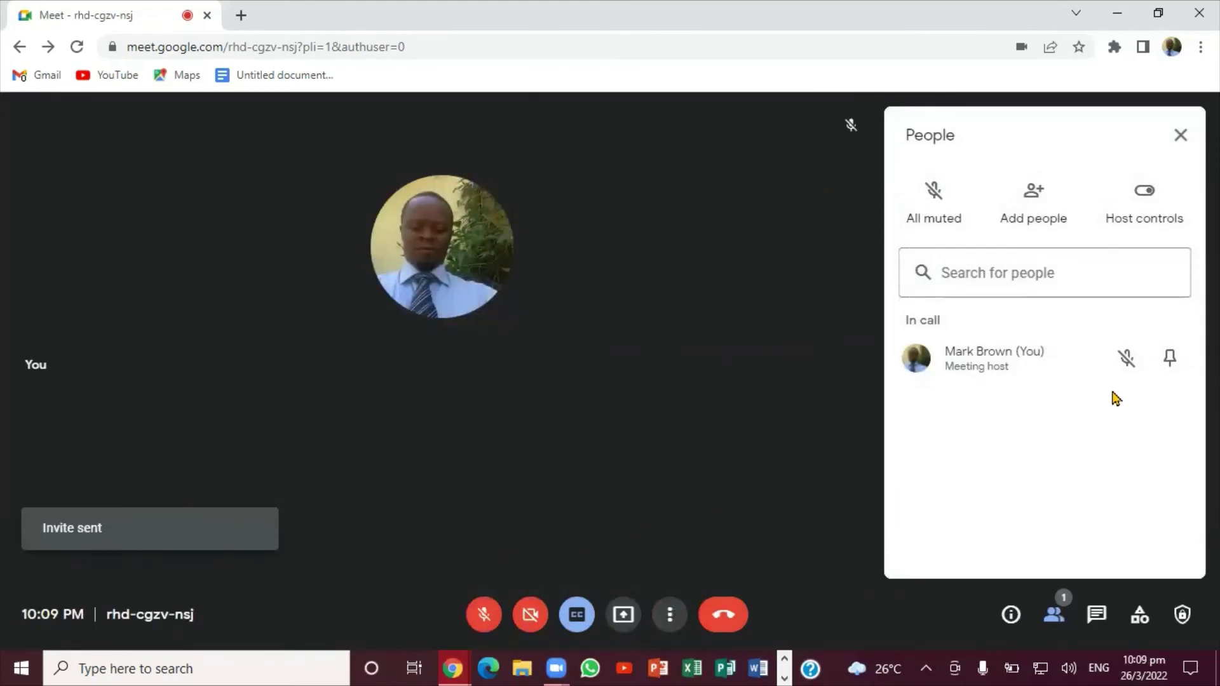
pyautogui.click(1179, 137)
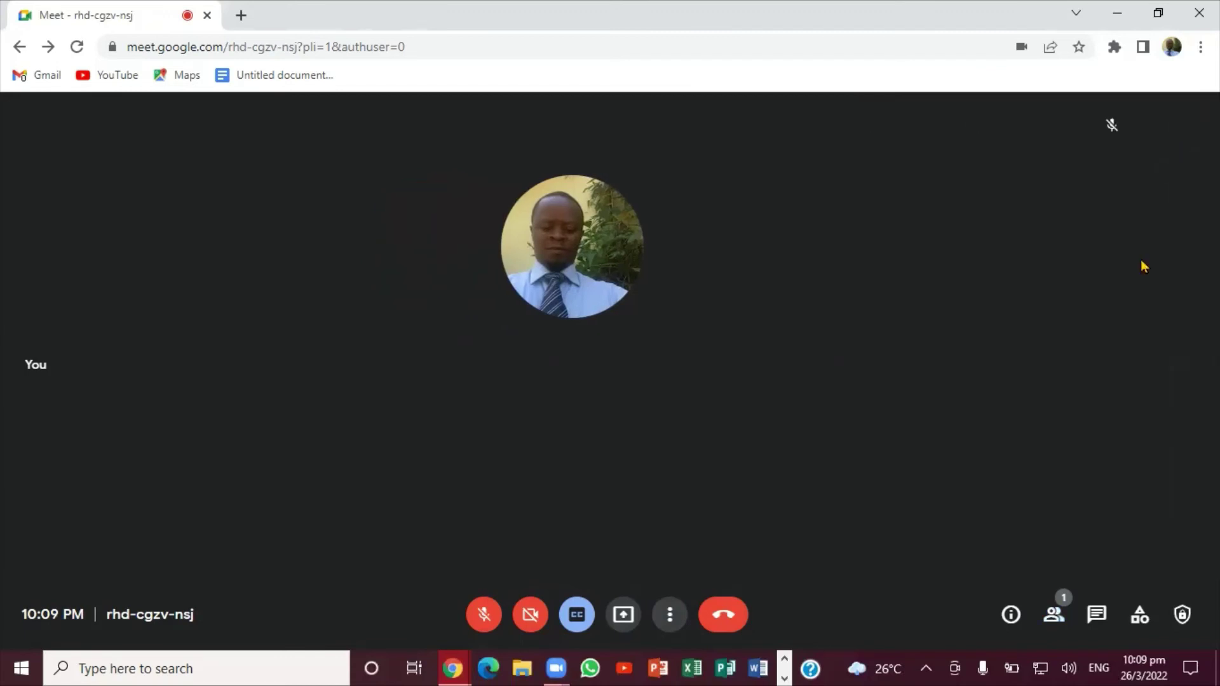
# Switch the permission for everyone to send messages off and back on, and send the in-call message "GREETING" to everyone
pyautogui.click(1098, 613)
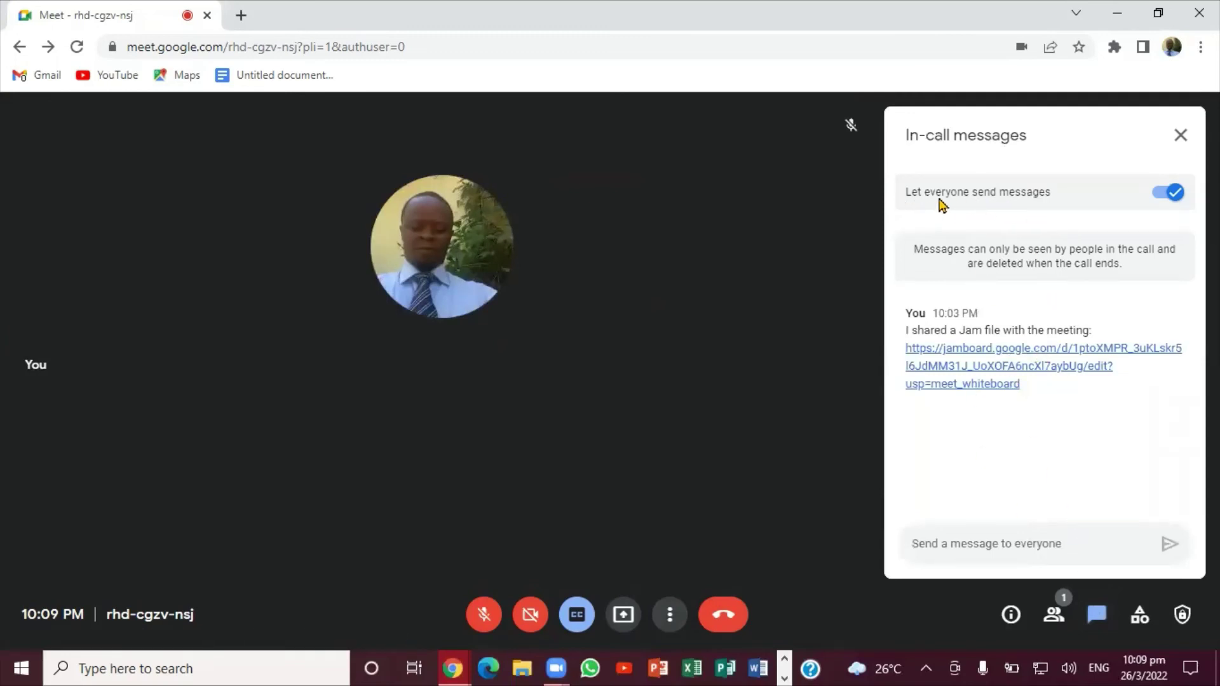
pyautogui.click(1171, 200)
pyautogui.click(1174, 200)
pyautogui.write('GREETING')
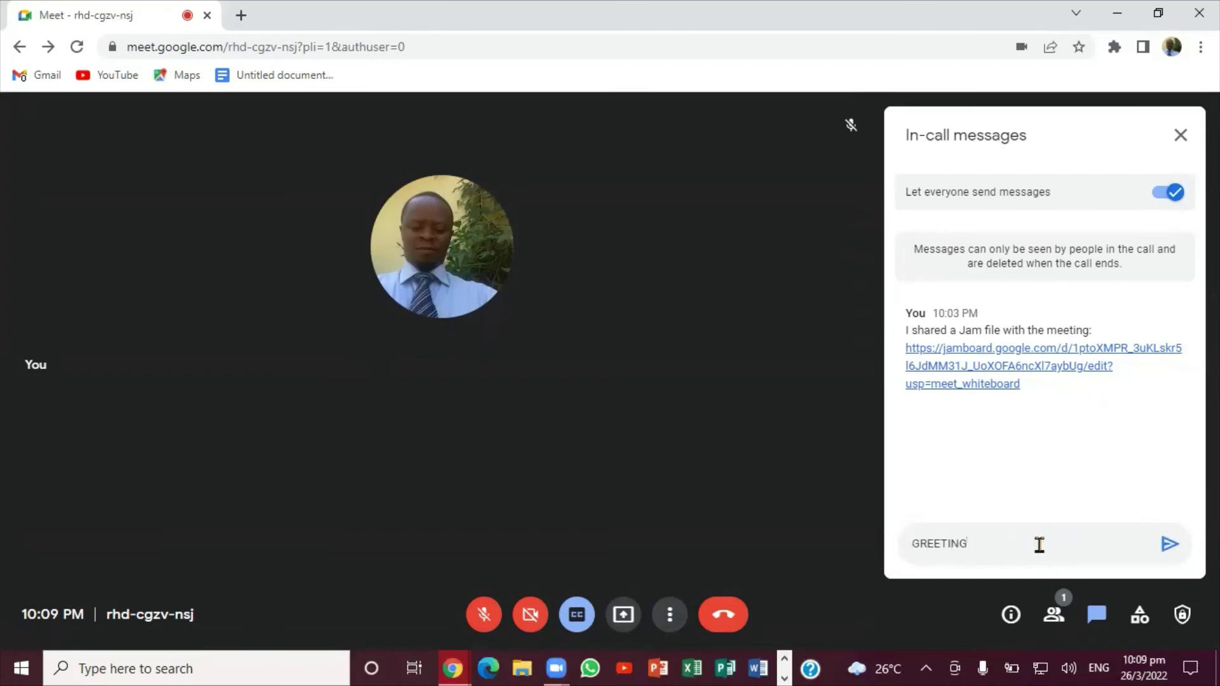
pyautogui.click(1169, 543)
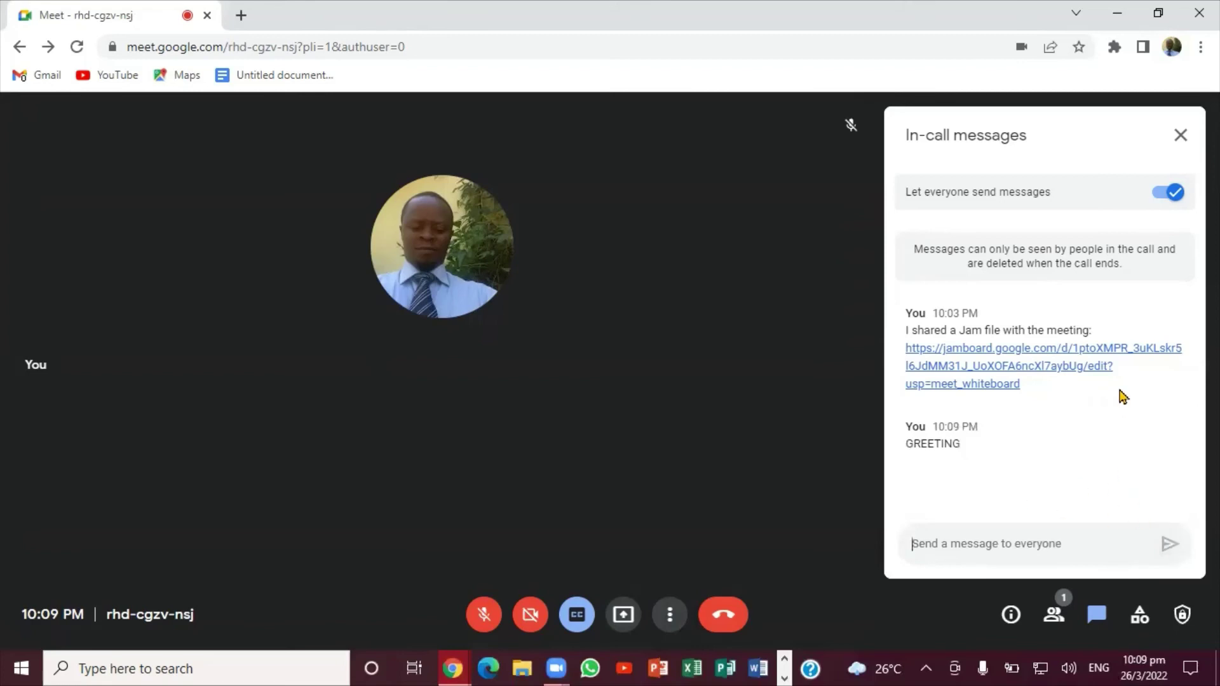
pyautogui.click(1180, 135)
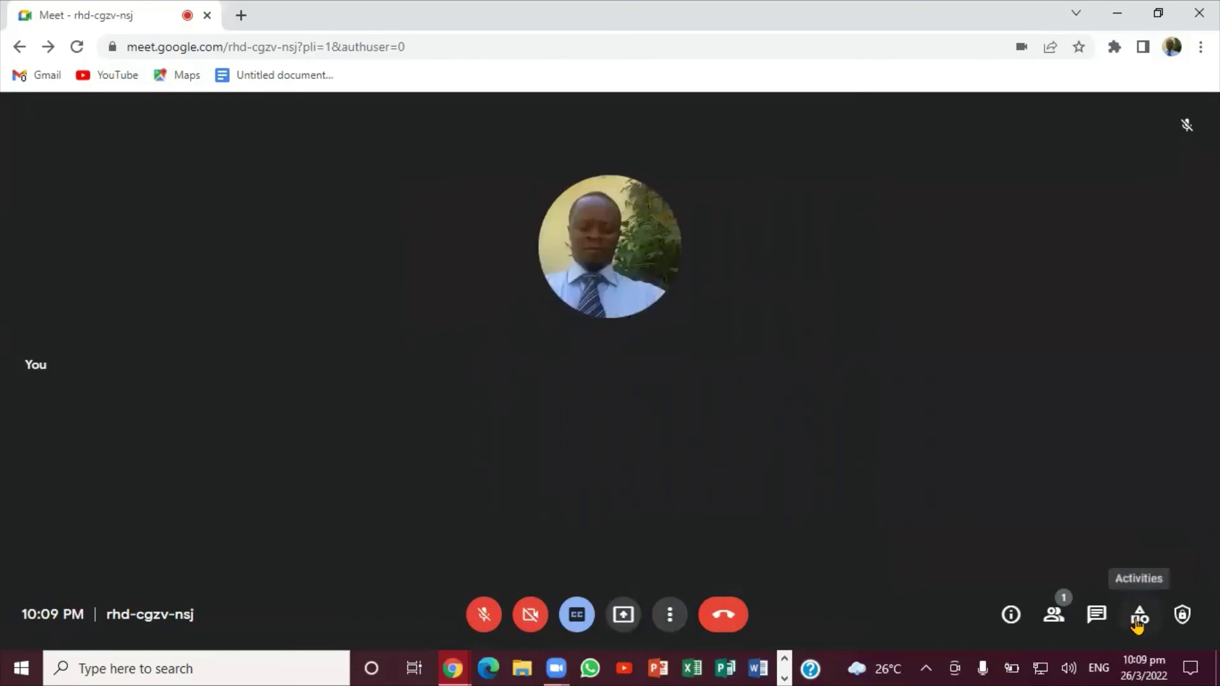
# Review the activities available in the meeting and the host controls for meeting moderation, leaving their settings as they are
pyautogui.click(1139, 614)
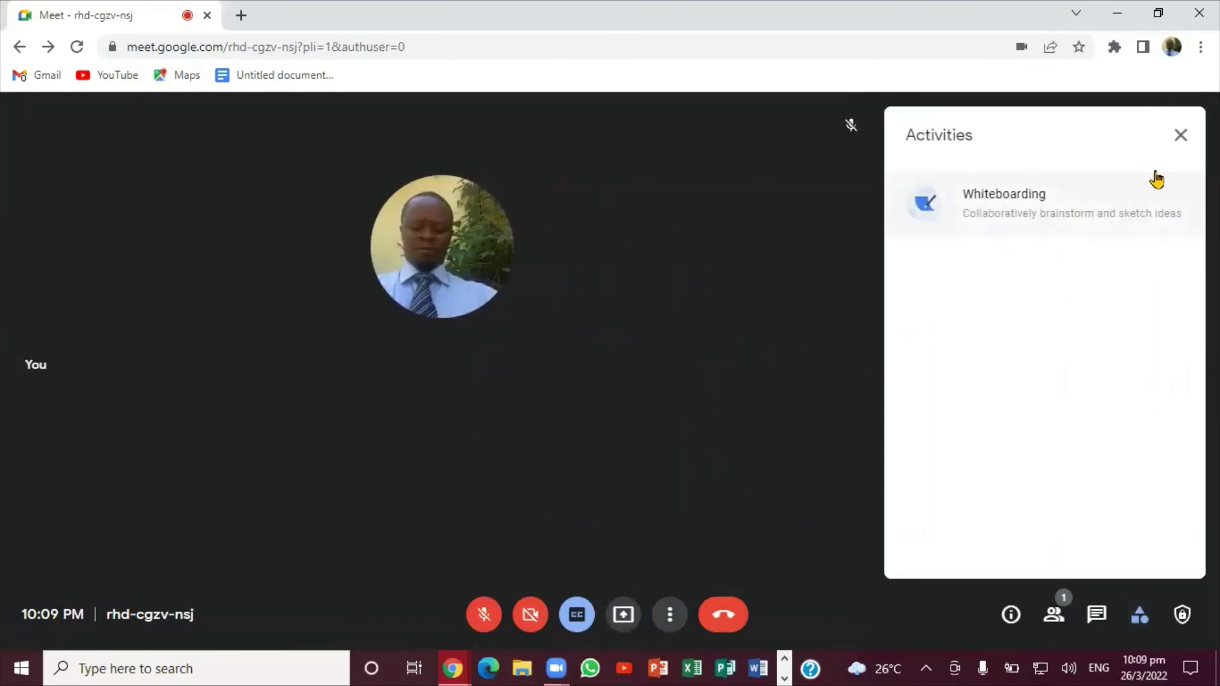
pyautogui.click(1181, 137)
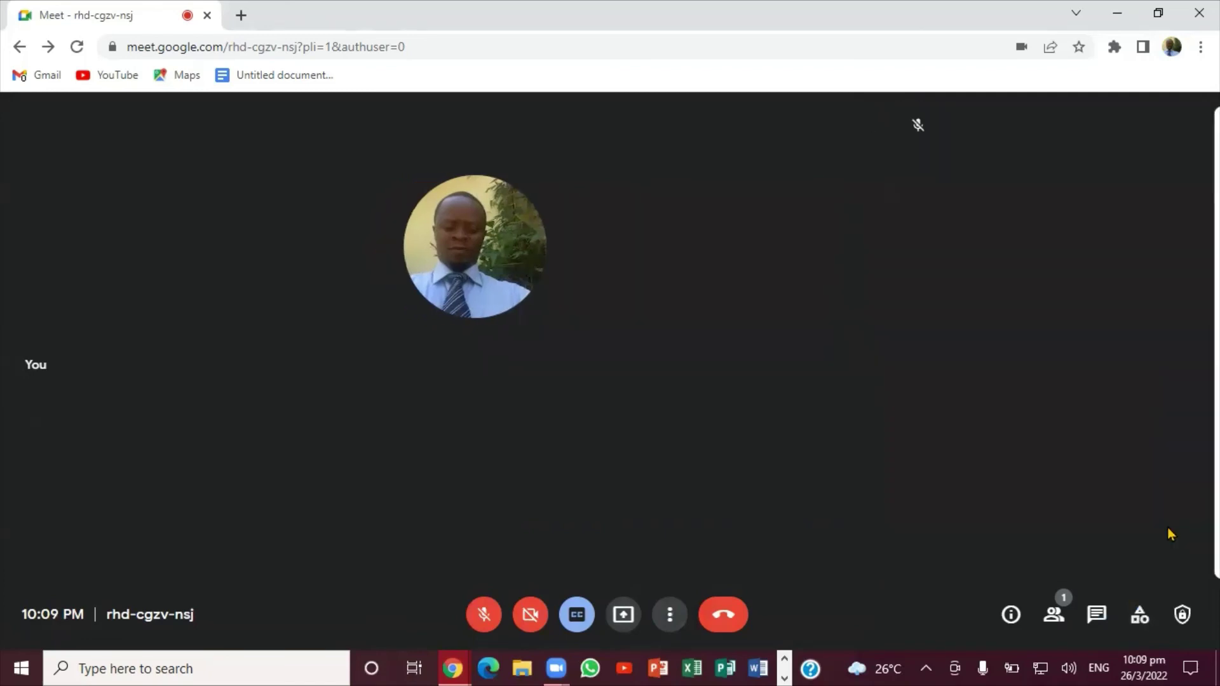
pyautogui.click(1182, 614)
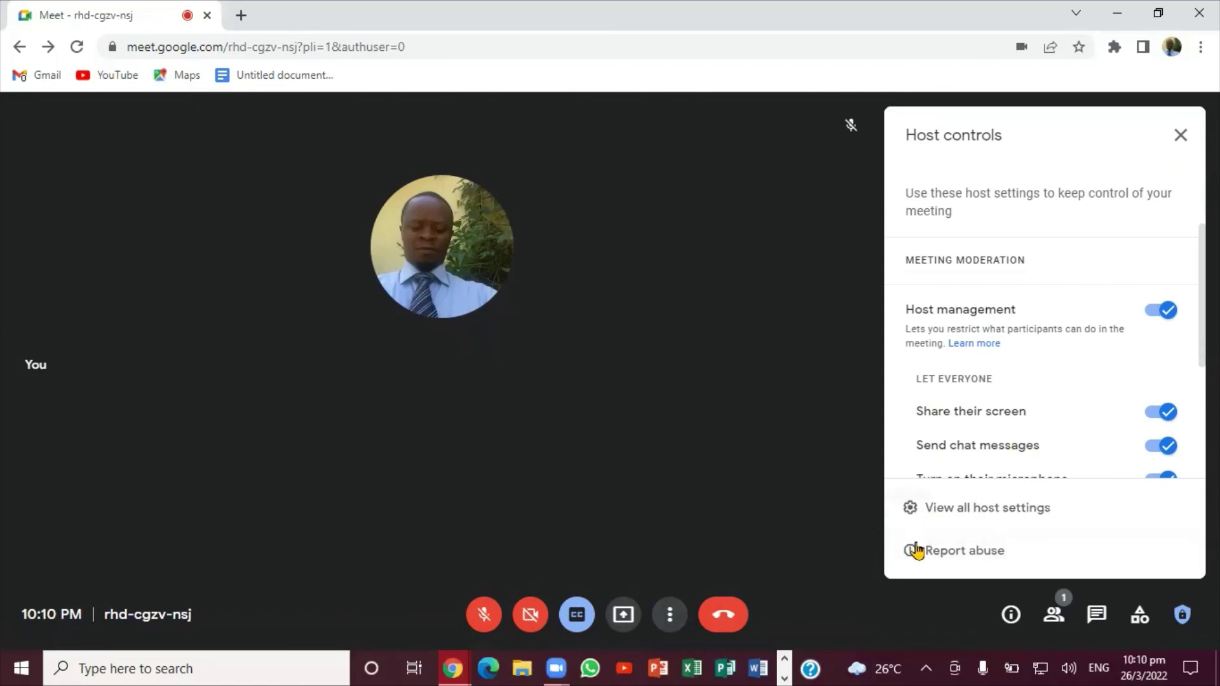
pyautogui.click(1180, 620)
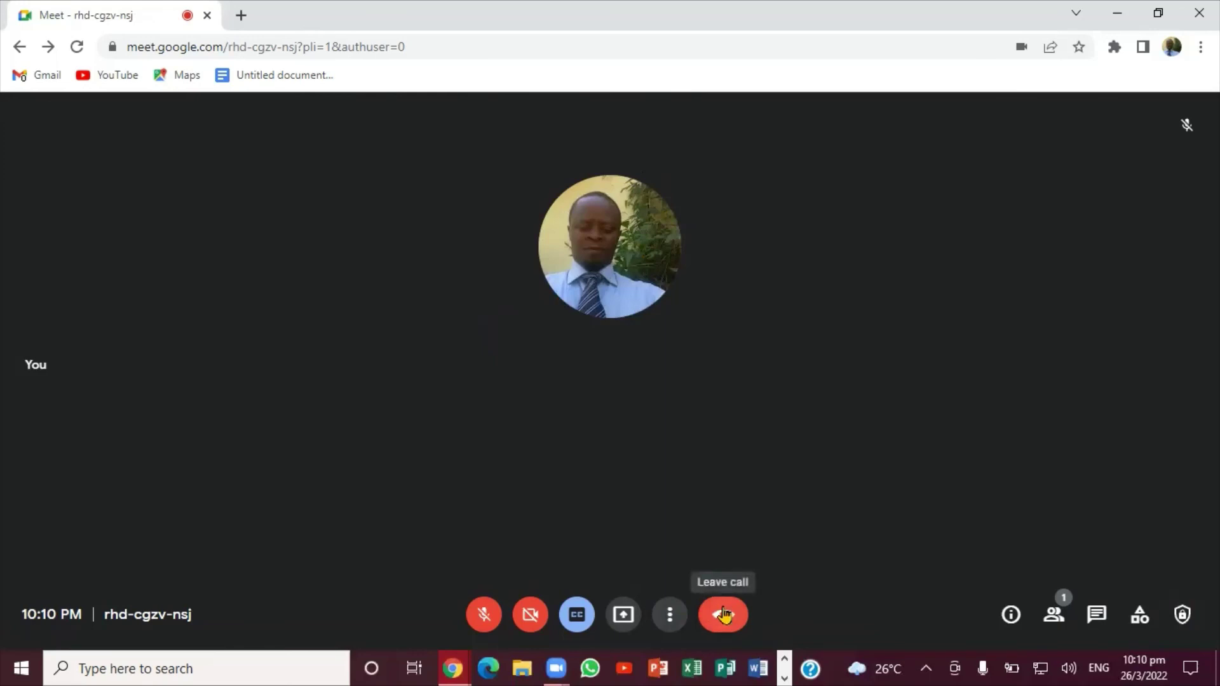
# End the video call for everyone, and return to the Google Meet home screen
pyautogui.click(723, 614)
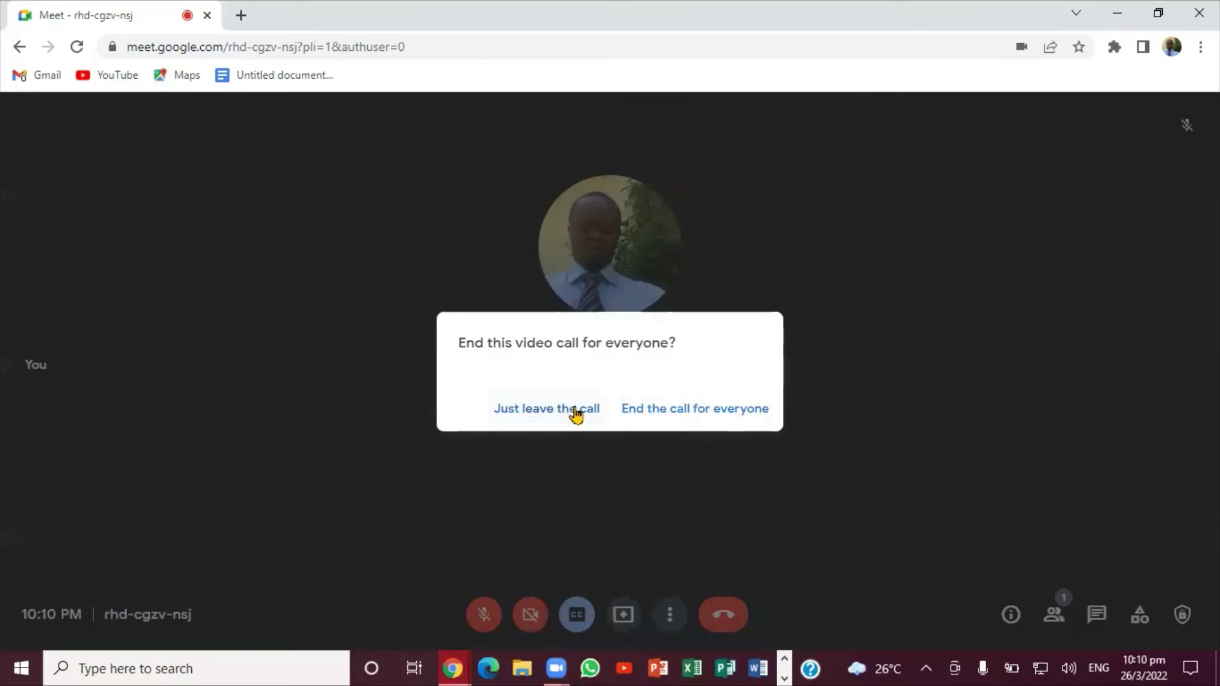
pyautogui.click(712, 410)
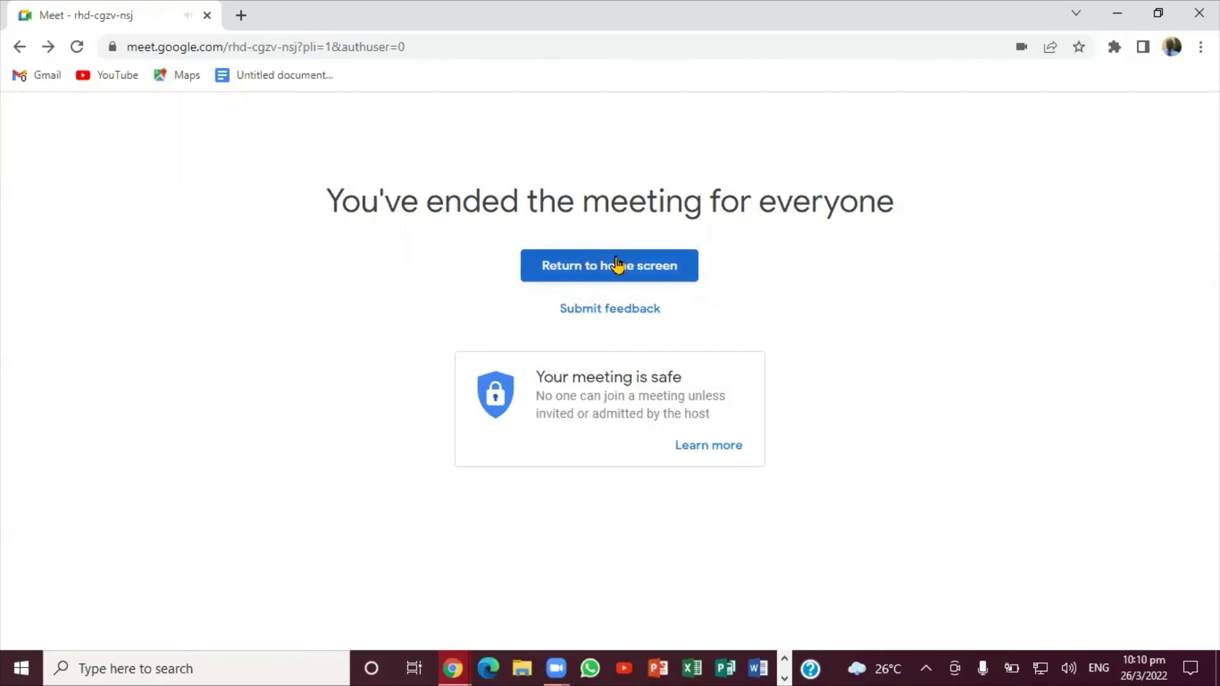
pyautogui.click(579, 277)
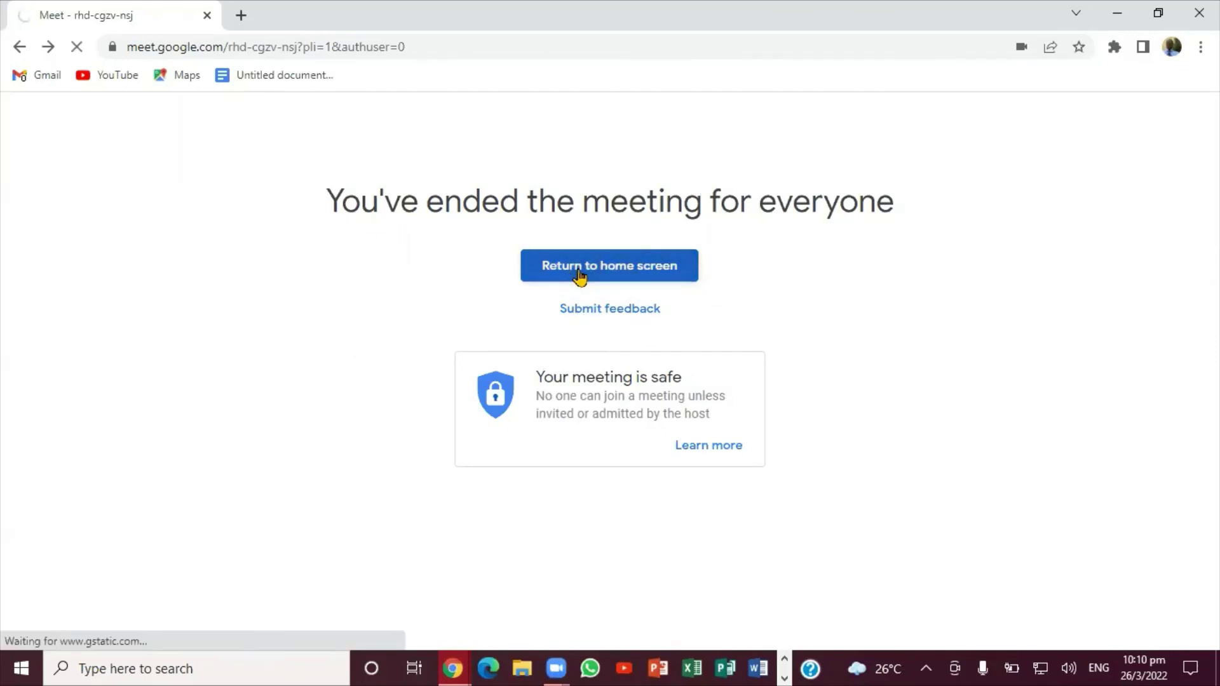